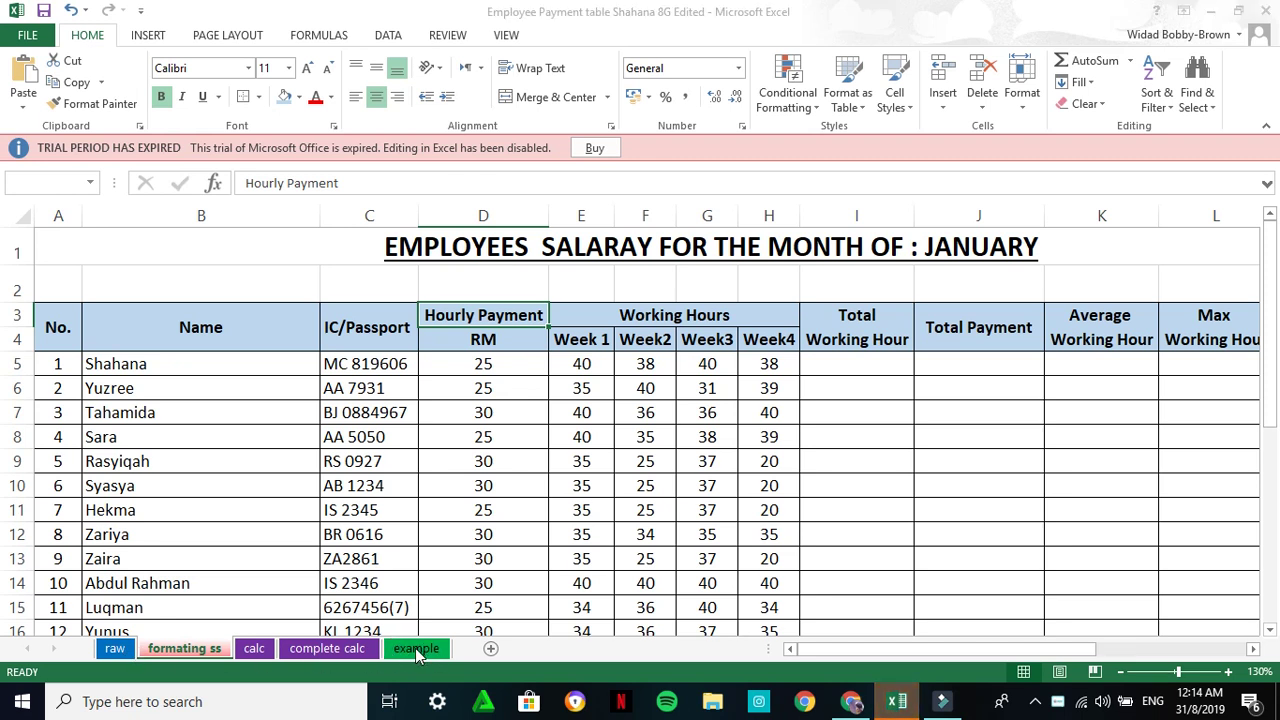
# Reopen the Employee Payment workbook from the desktop, discarding the changes made in the open copy
pyautogui.click(1213, 14)
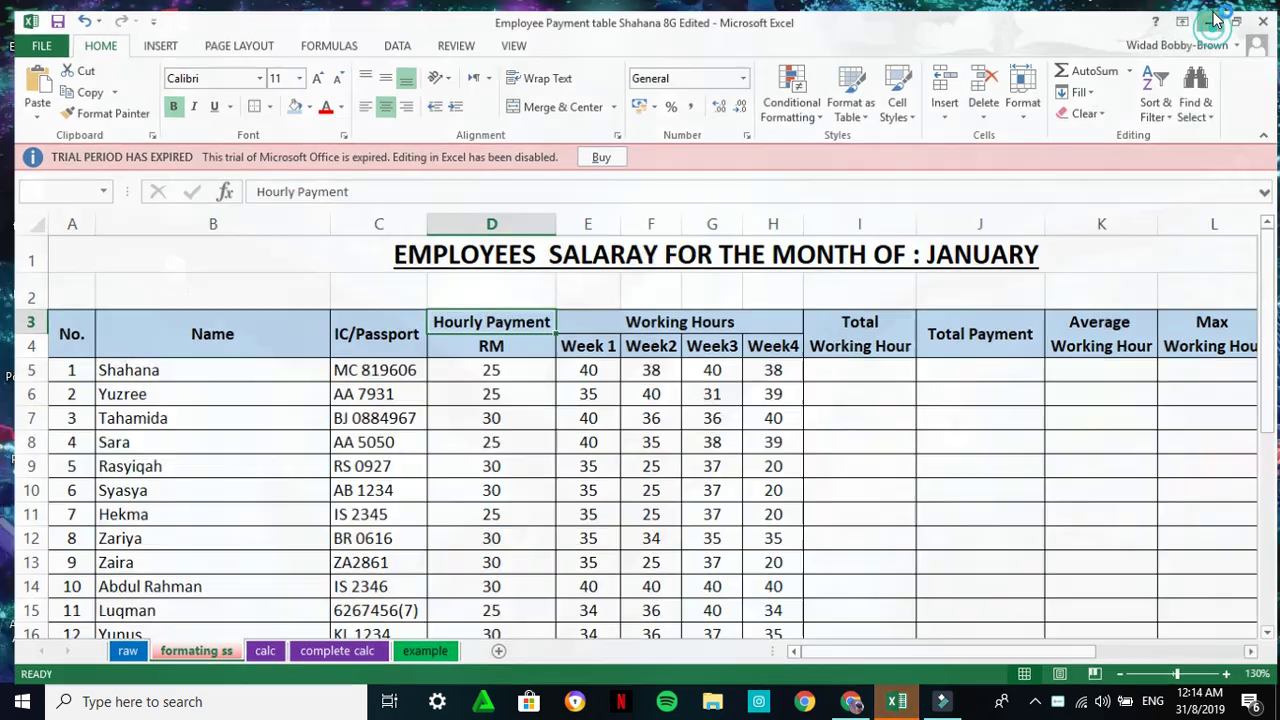
pyautogui.doubleClick(667, 118)
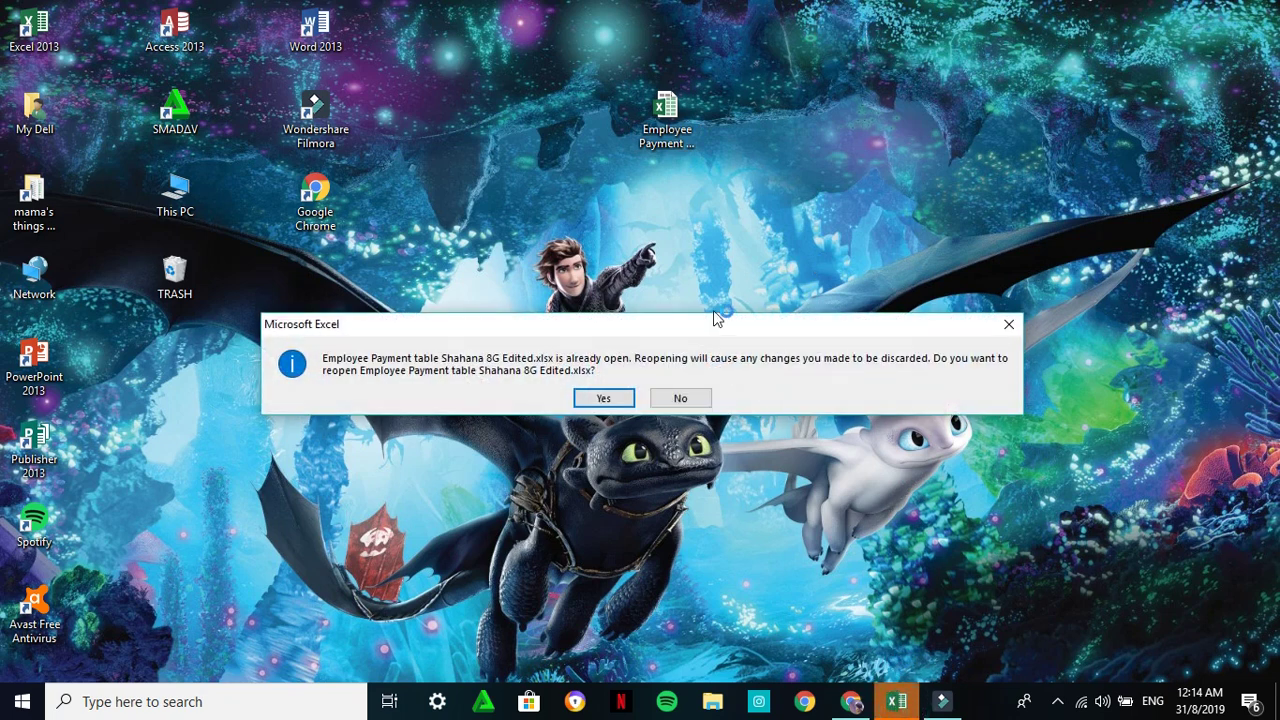
pyautogui.click(604, 398)
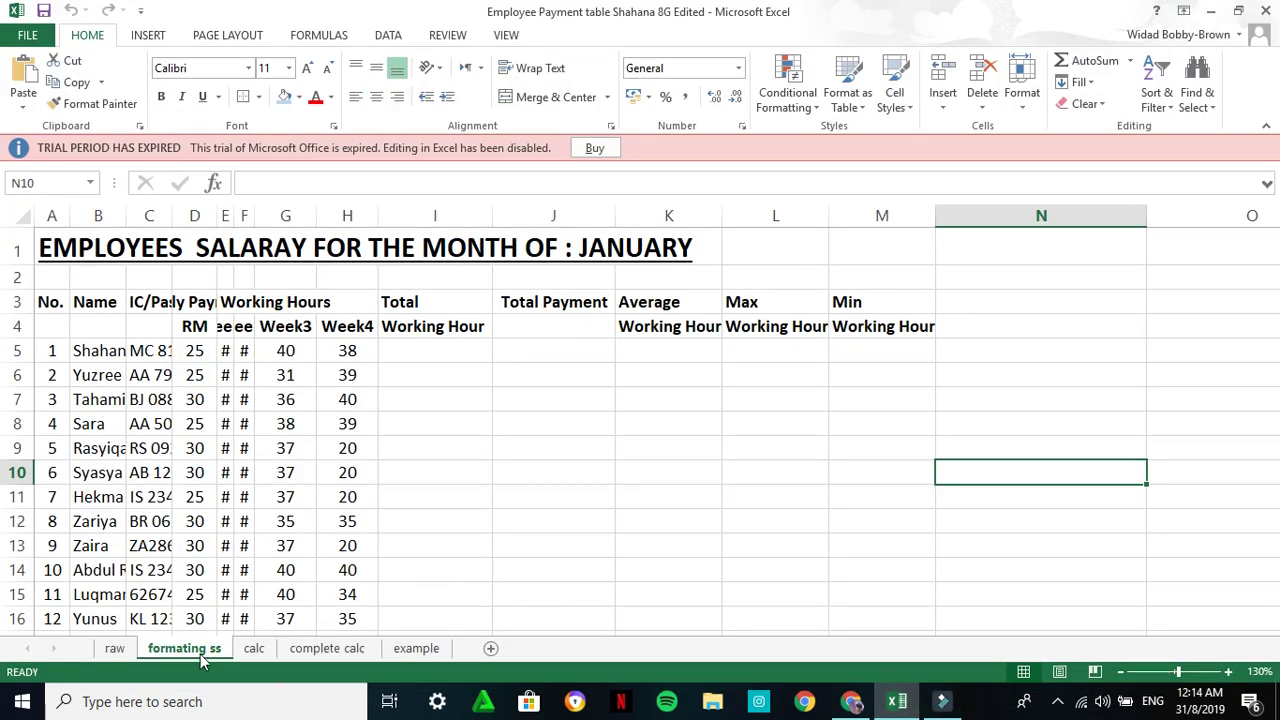
# Look at the complete calc sheet, and switch to the example sheet at 145% zoom
pyautogui.click(328, 649)
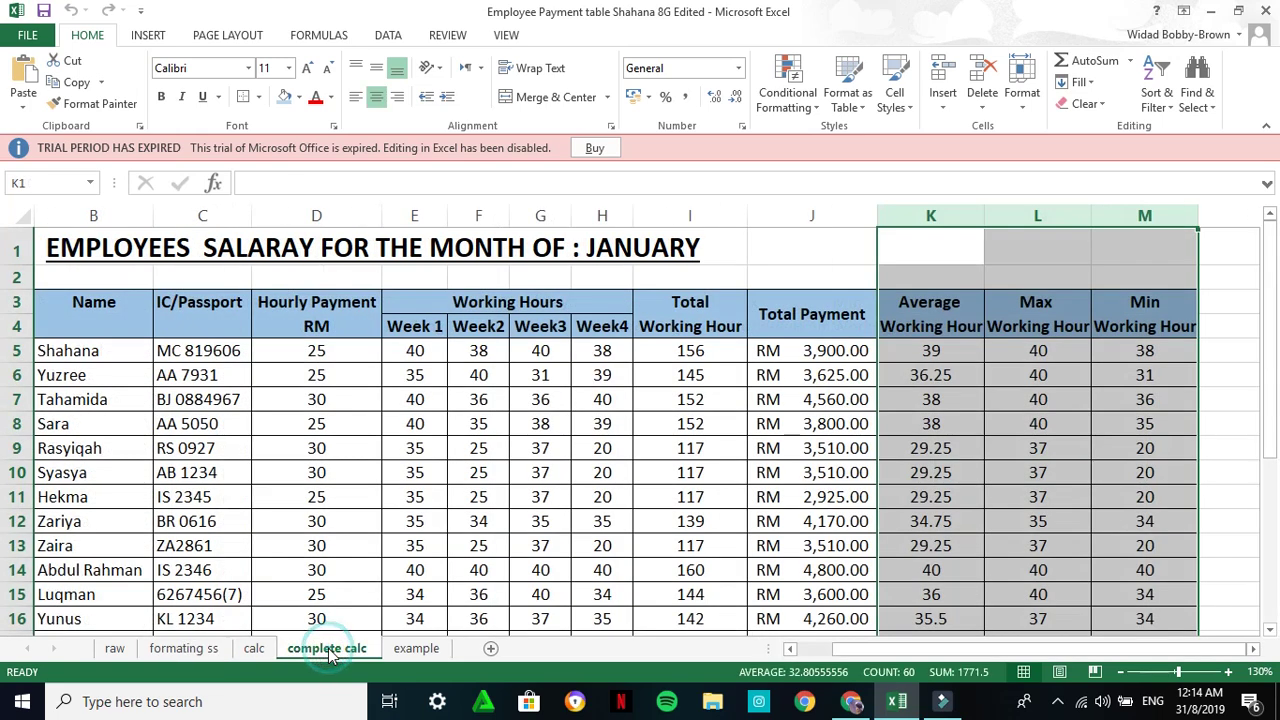
pyautogui.click(416, 649)
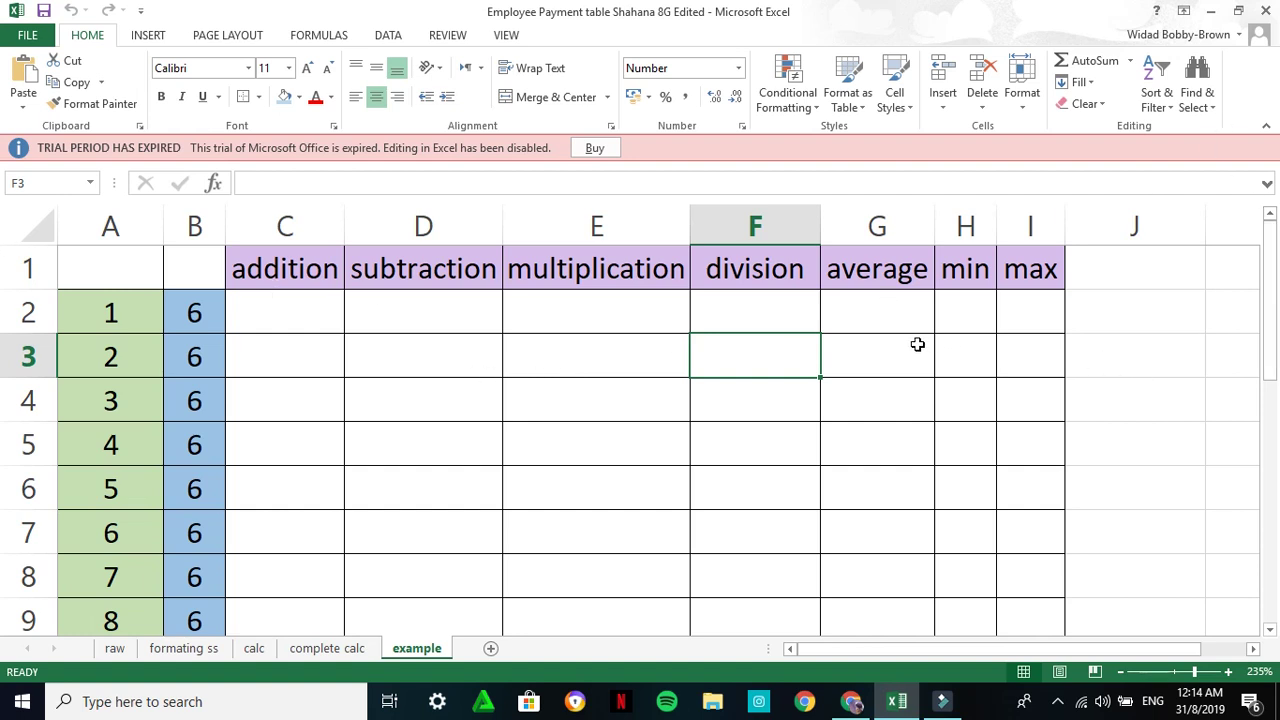
pyautogui.keyDown('ctrl'); pyautogui.scroll(-3, 915, 343); pyautogui.keyUp('ctrl')
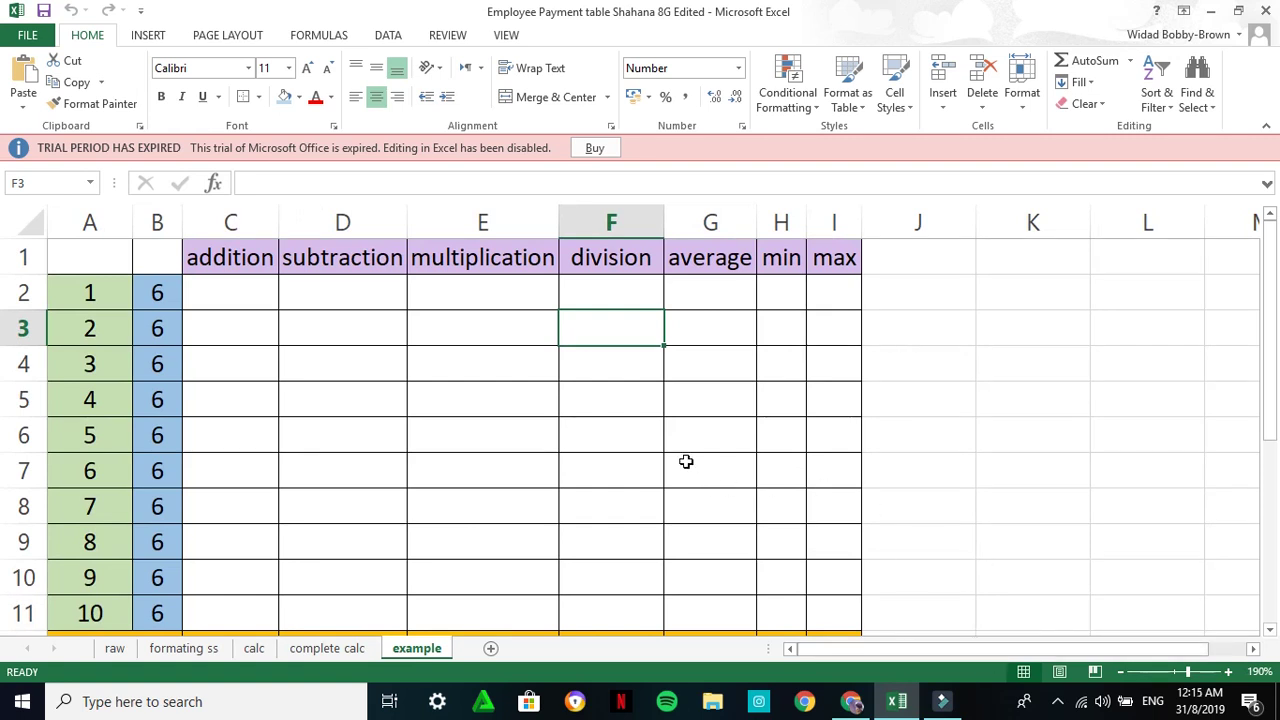
pyautogui.keyDown('ctrl'); pyautogui.scroll(-1, 686, 461); pyautogui.keyUp('ctrl')
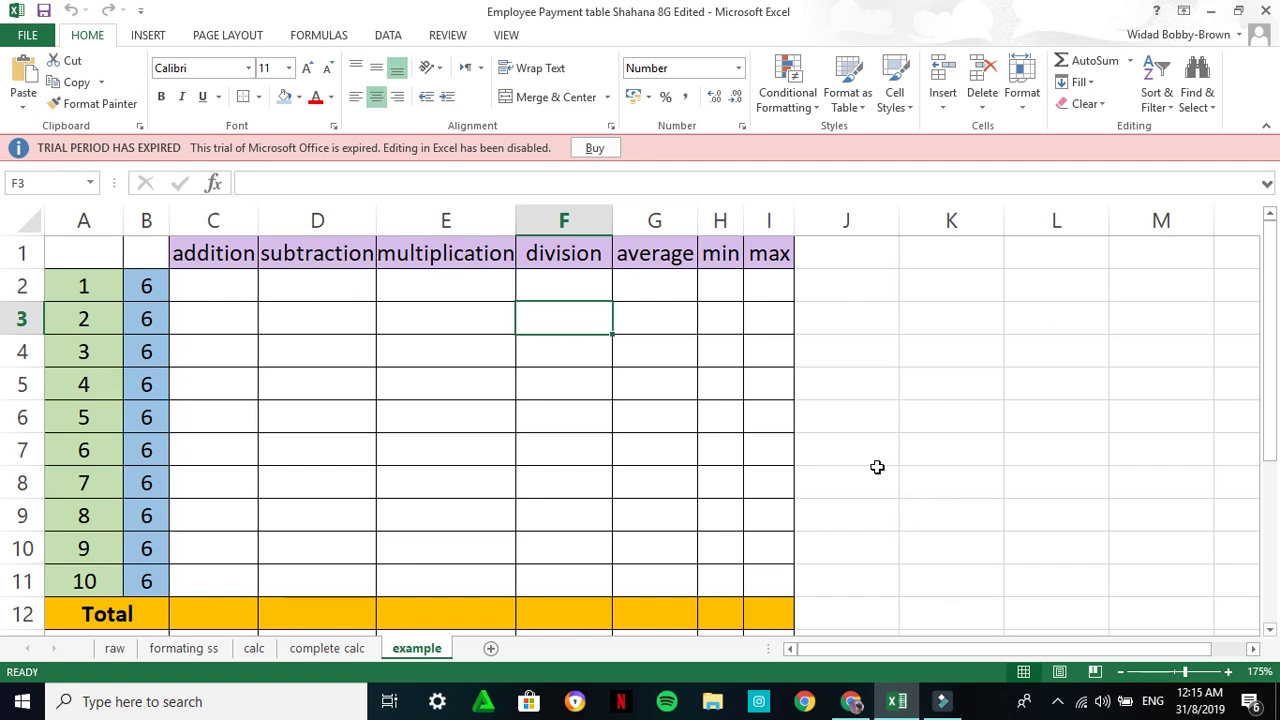
pyautogui.keyDown('ctrl'); pyautogui.scroll(-2, 877, 467); pyautogui.keyUp('ctrl')
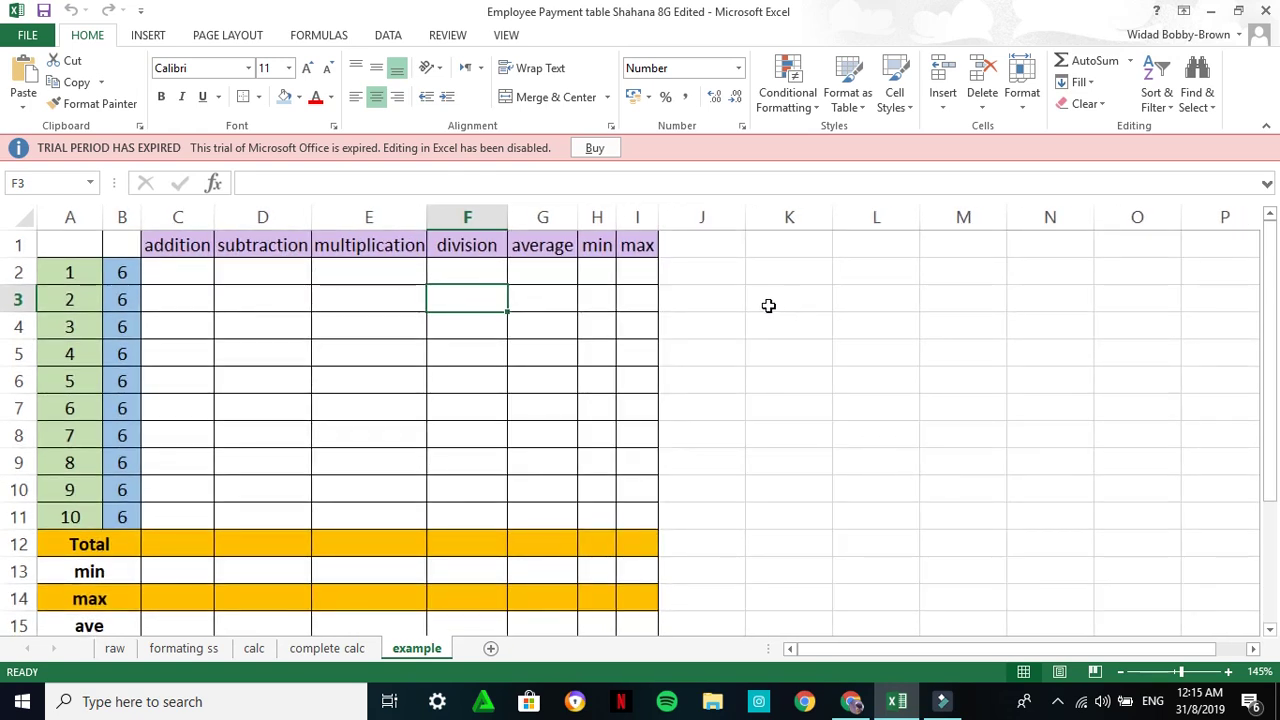
# Enter the numbers 1, 2 and 3 in cells K2 to K4 beside the example table
pyautogui.click(809, 273)
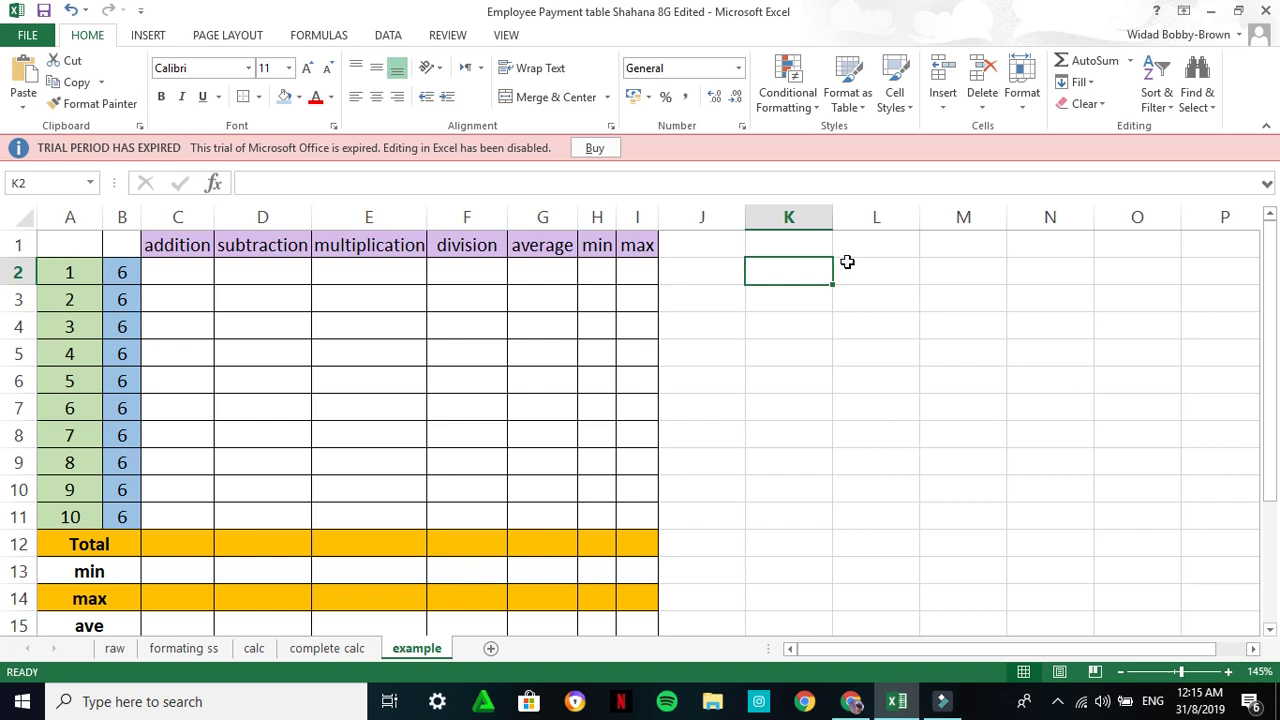
pyautogui.write('1')
pyautogui.press('Return')
pyautogui.write('23')
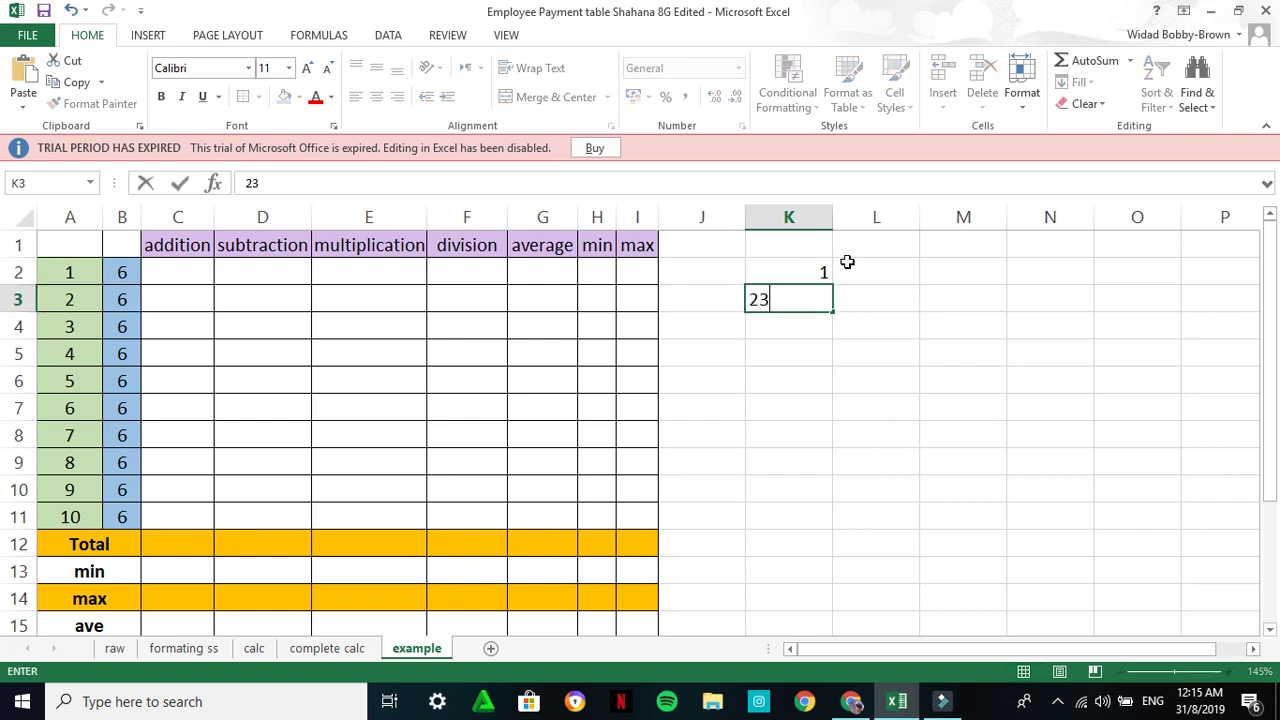
pyautogui.press('BackSpace')
pyautogui.press('Return')
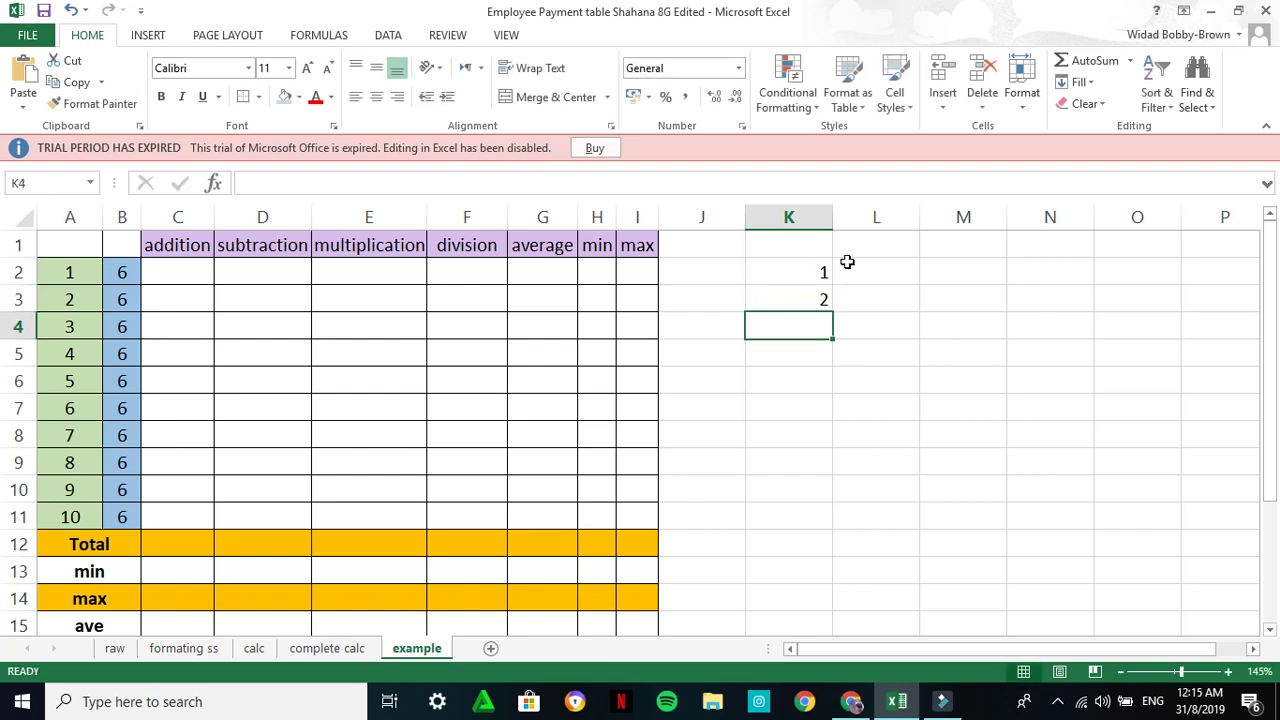
pyautogui.write('3')
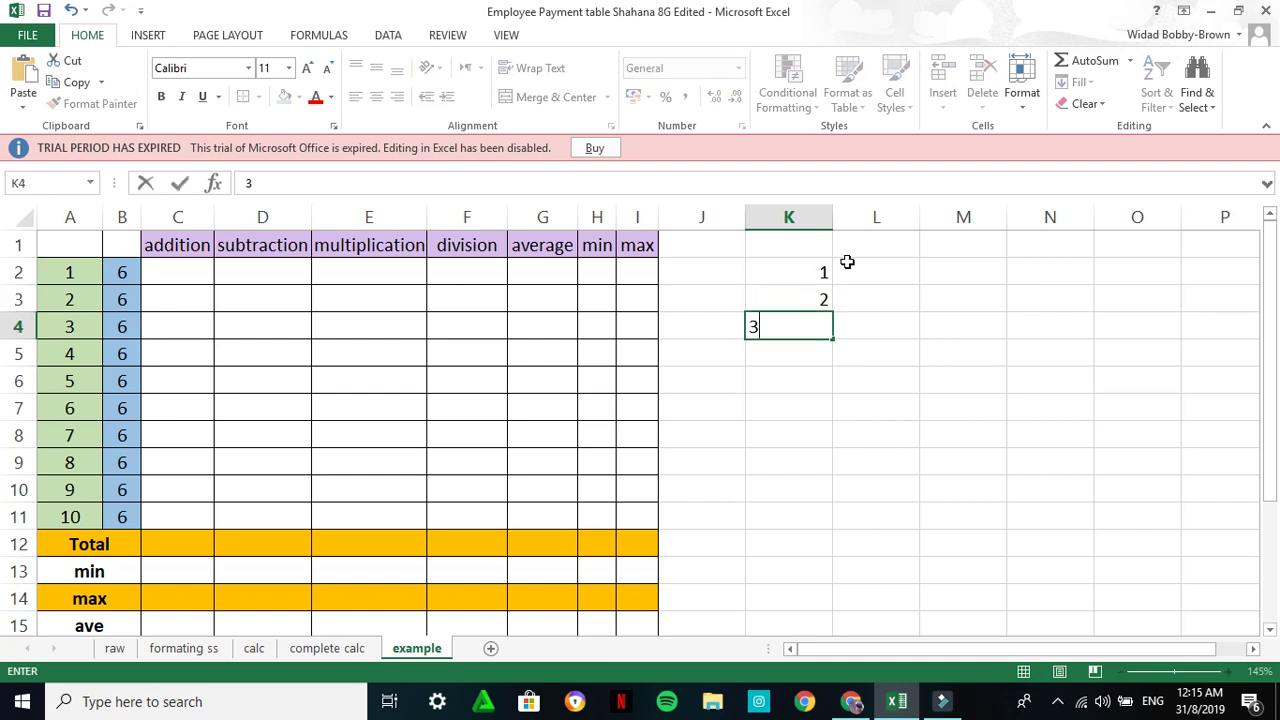
pyautogui.press('Return')
# Extend the 1, 2, 3 series in column K down to 40 with AutoFill
pyautogui.moveTo(826, 268); pyautogui.dragTo(826, 323)
pyautogui.click(818, 272)
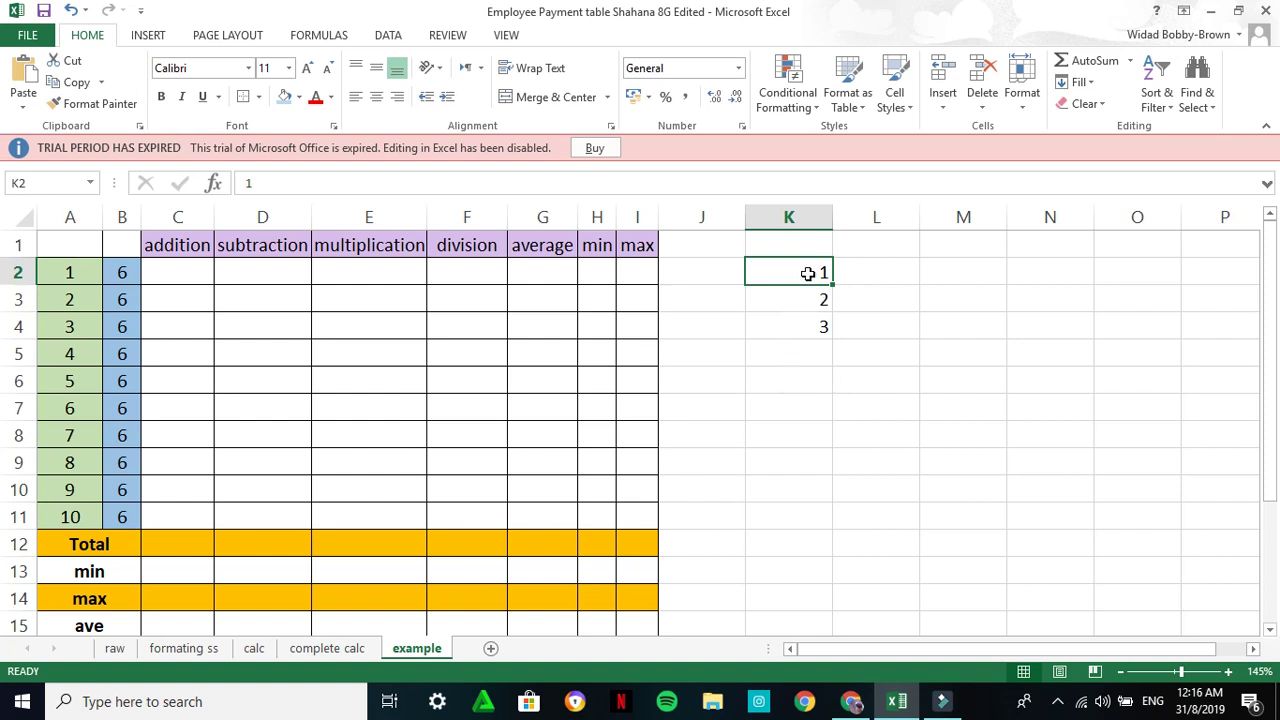
pyautogui.moveTo(807, 273); pyautogui.dragTo(805, 324)
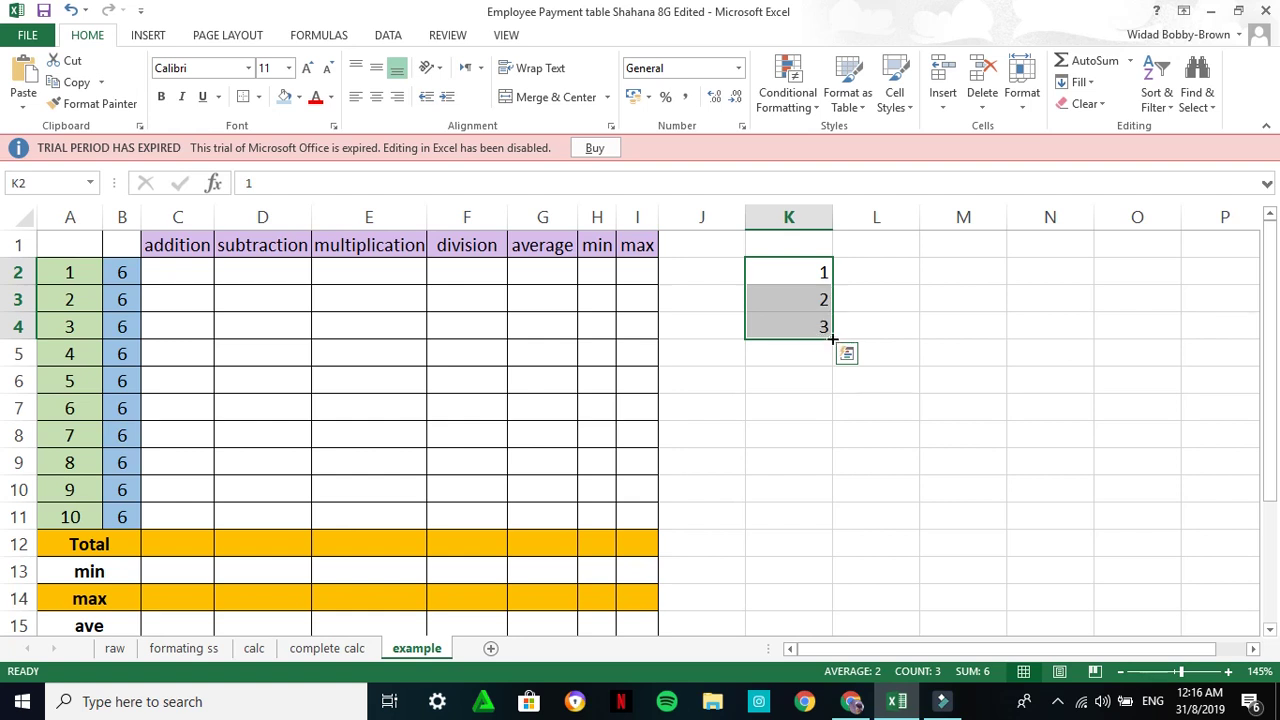
pyautogui.moveTo(832, 340); pyautogui.dragTo(818, 666)
pyautogui.scroll(7, 870, 520)
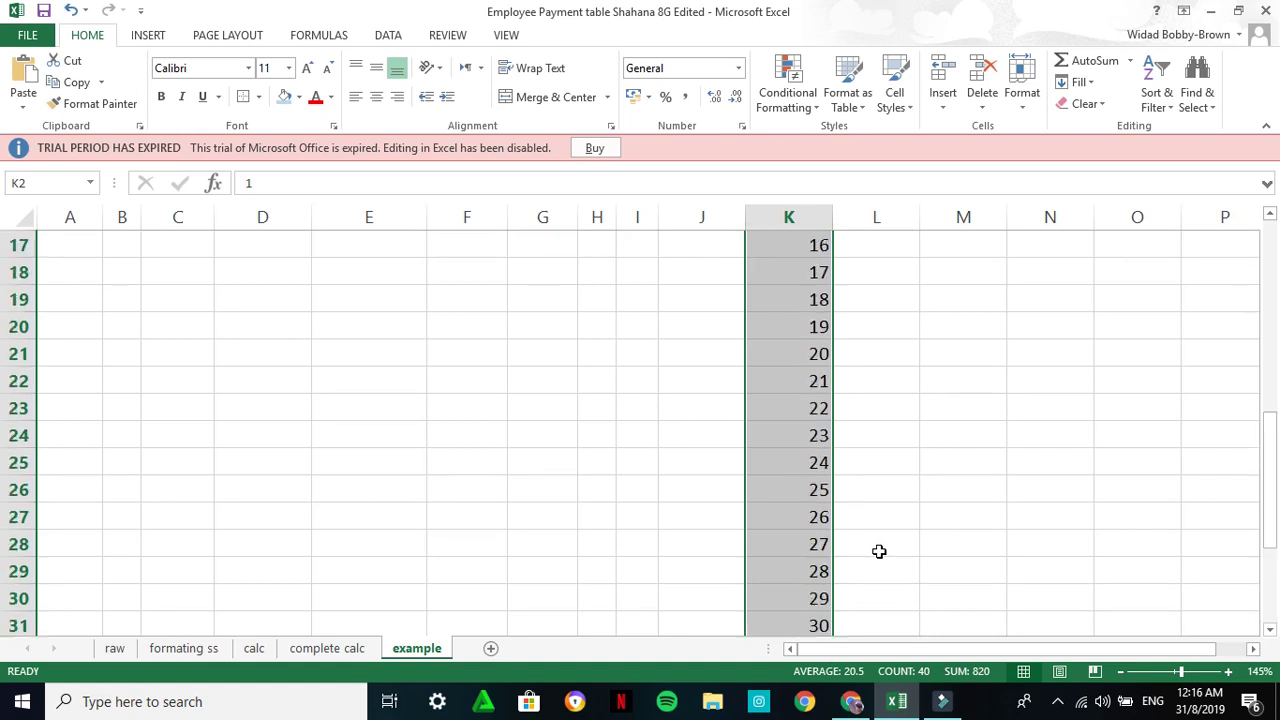
pyautogui.scroll(3, 863, 453)
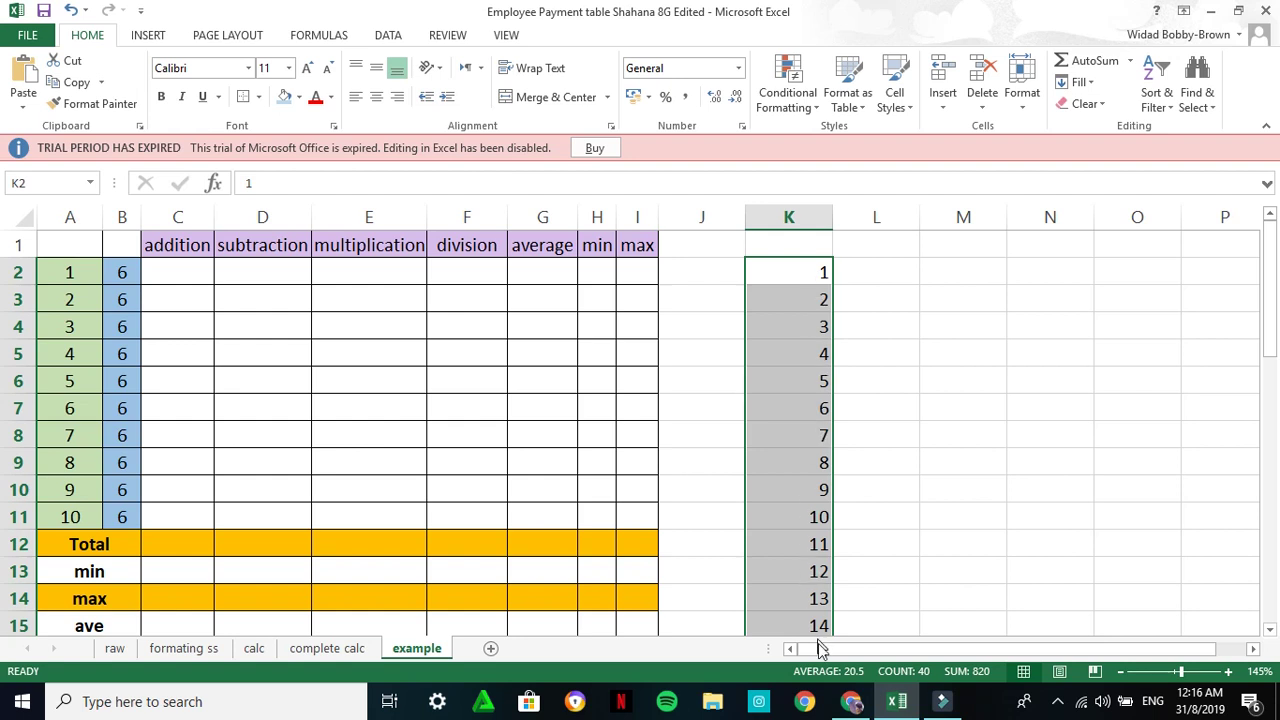
pyautogui.scroll(-7, 820, 655)
pyautogui.scroll(-7, 826, 600)
pyautogui.scroll(14, 649, 317)
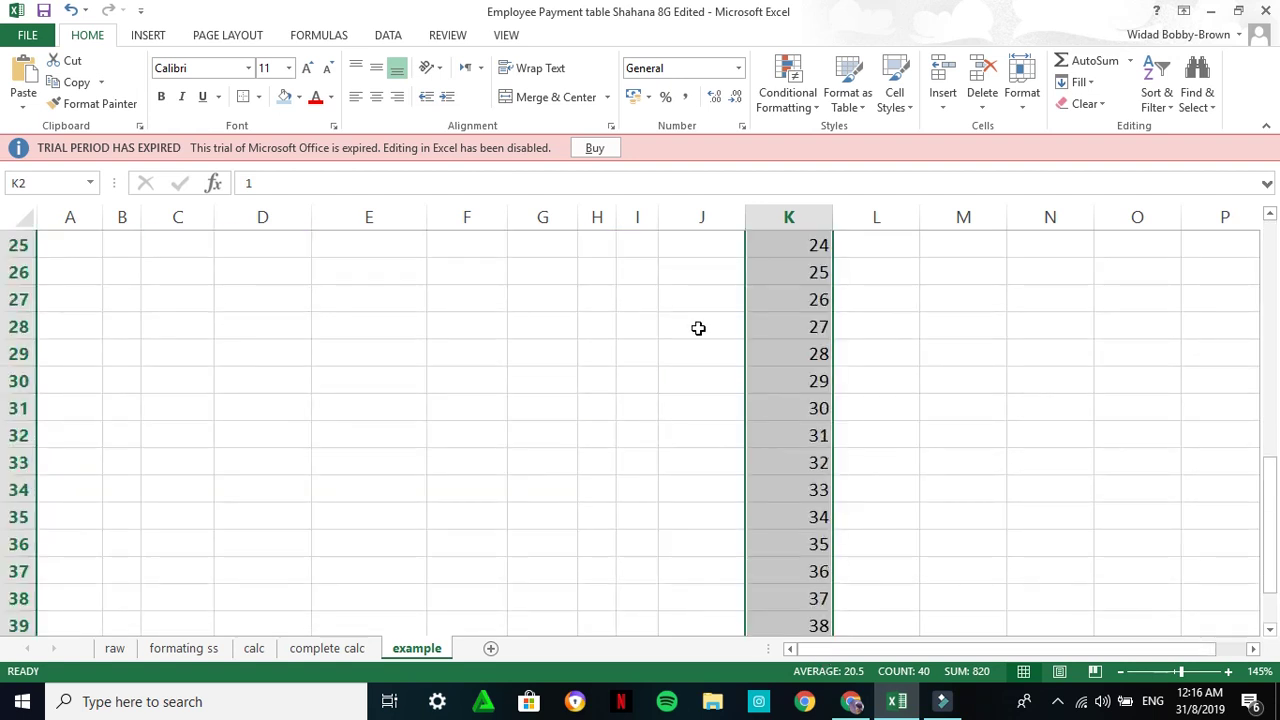
# Enter 6 in cell M2 and fill it down column M alongside all 40 numbers of column K
pyautogui.click(951, 271)
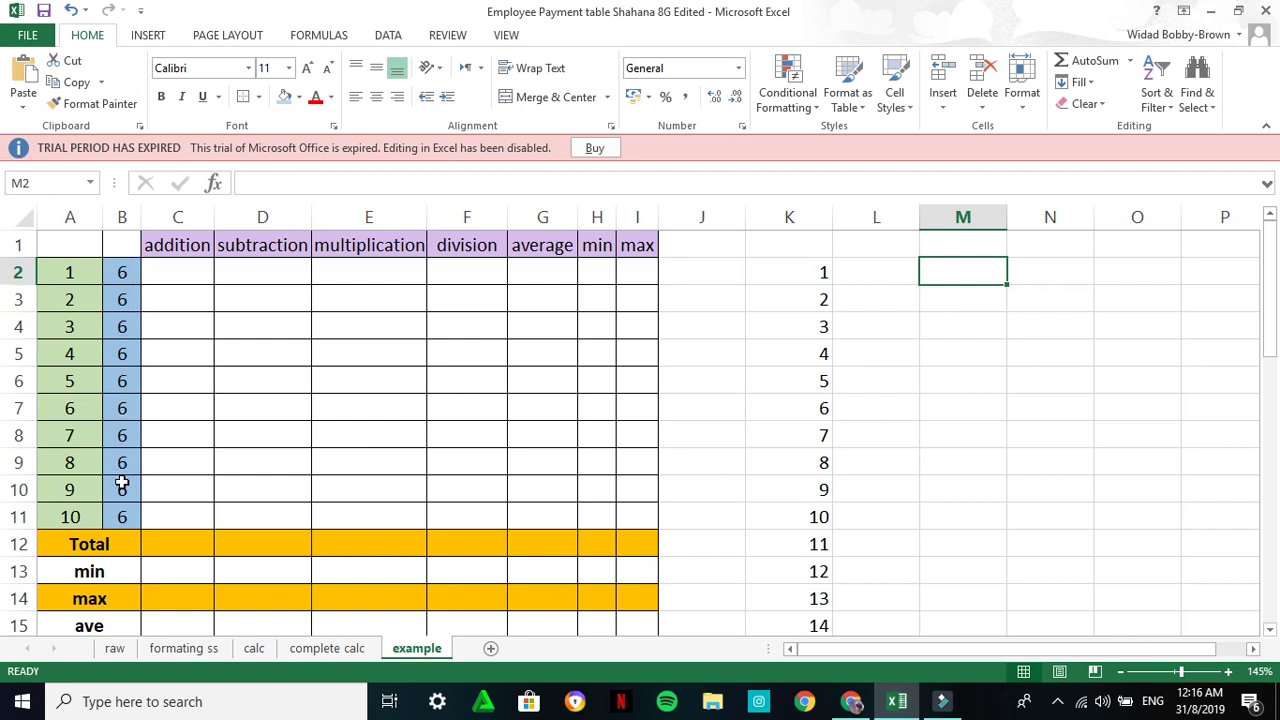
pyautogui.scroll(-4, 880, 303)
pyautogui.scroll(4, 914, 280)
pyautogui.scroll(-7, 941, 500)
pyautogui.scroll(-5, 943, 603)
pyautogui.scroll(12, 974, 397)
pyautogui.click(960, 274)
pyautogui.write('6')
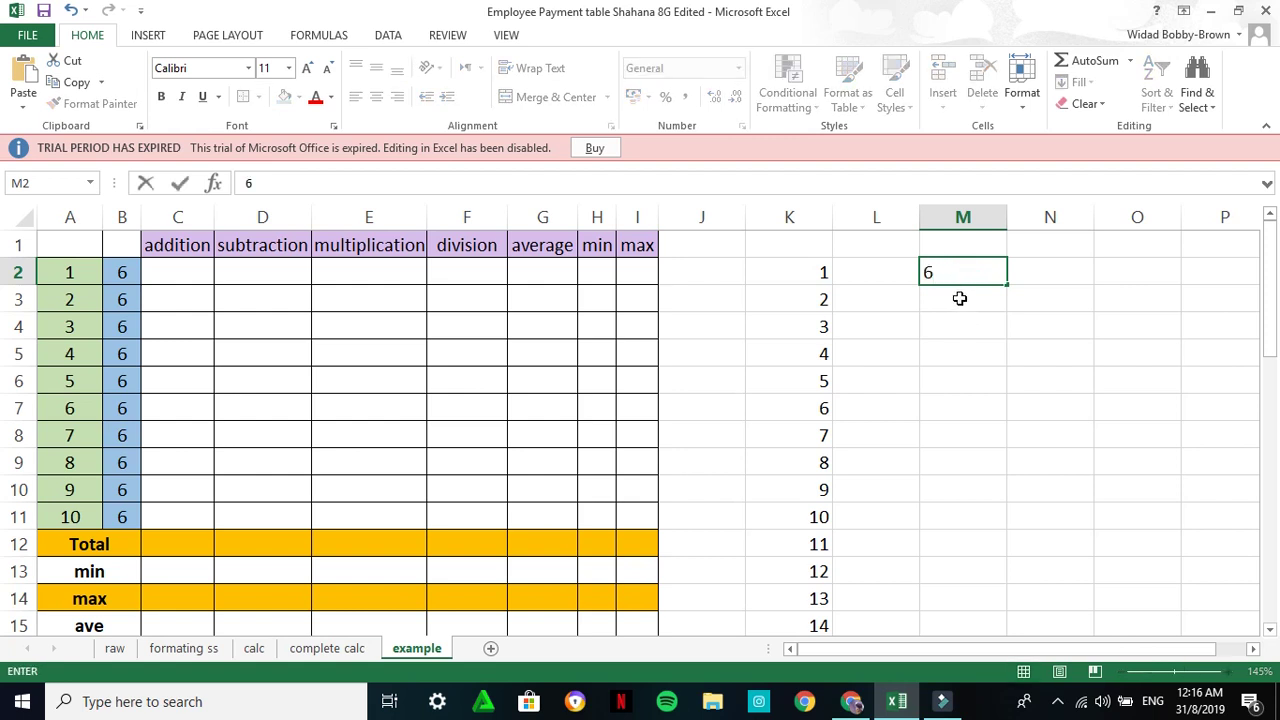
pyautogui.press('Return')
pyautogui.click(963, 271)
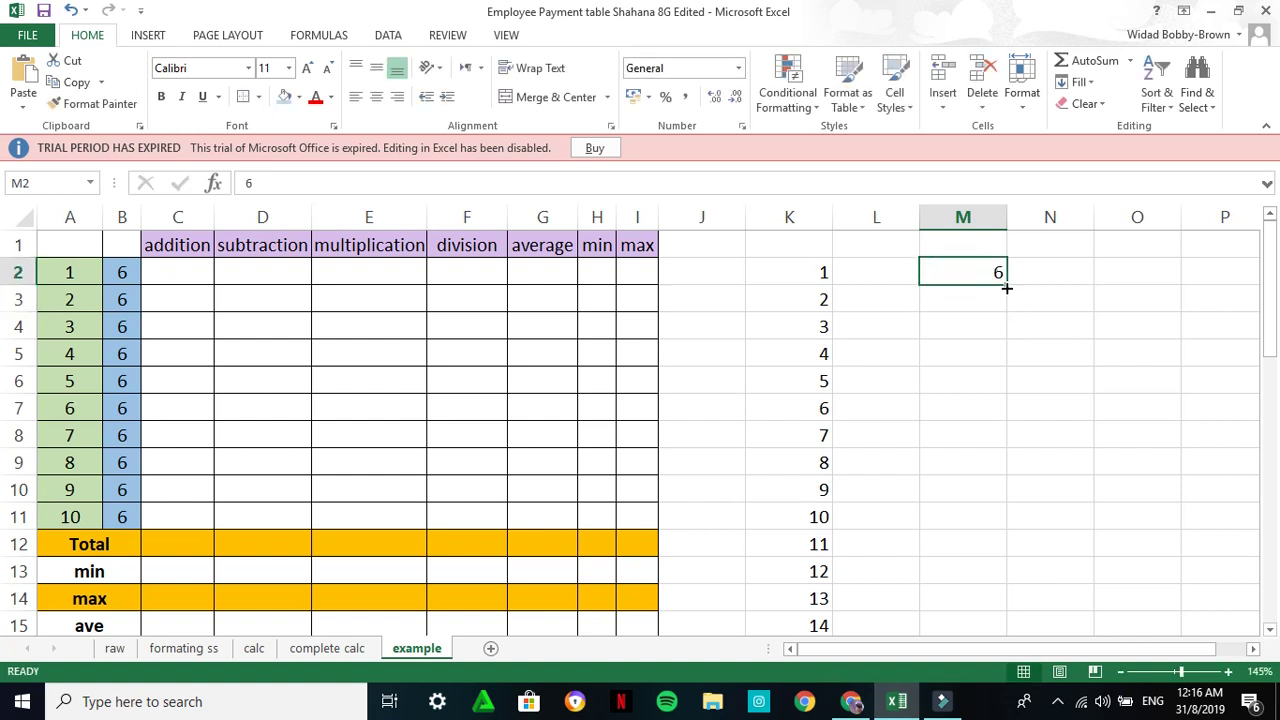
pyautogui.click(1009, 286)
pyautogui.moveTo(1008, 282); pyautogui.dragTo(980, 571)
pyautogui.scroll(9, 1054, 517)
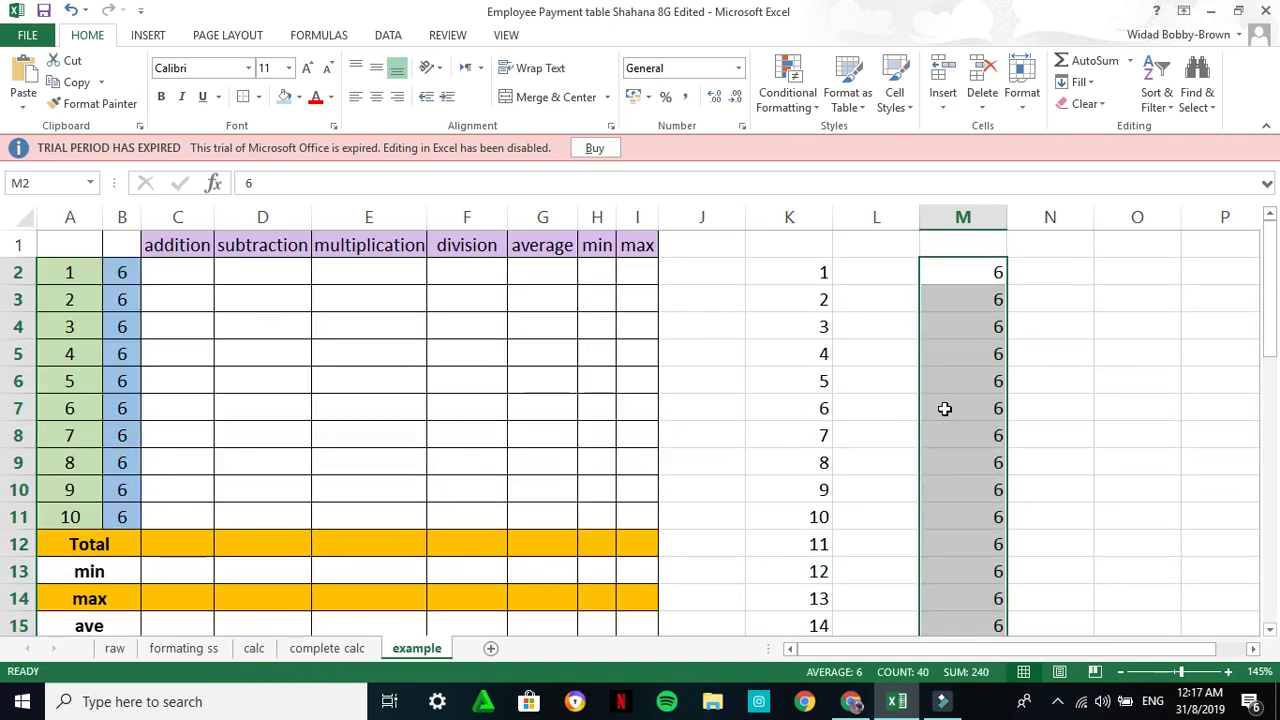
# Insert a blank column at column L and delete it again
pyautogui.click(876, 217)
pyautogui.rightClick(876, 222)
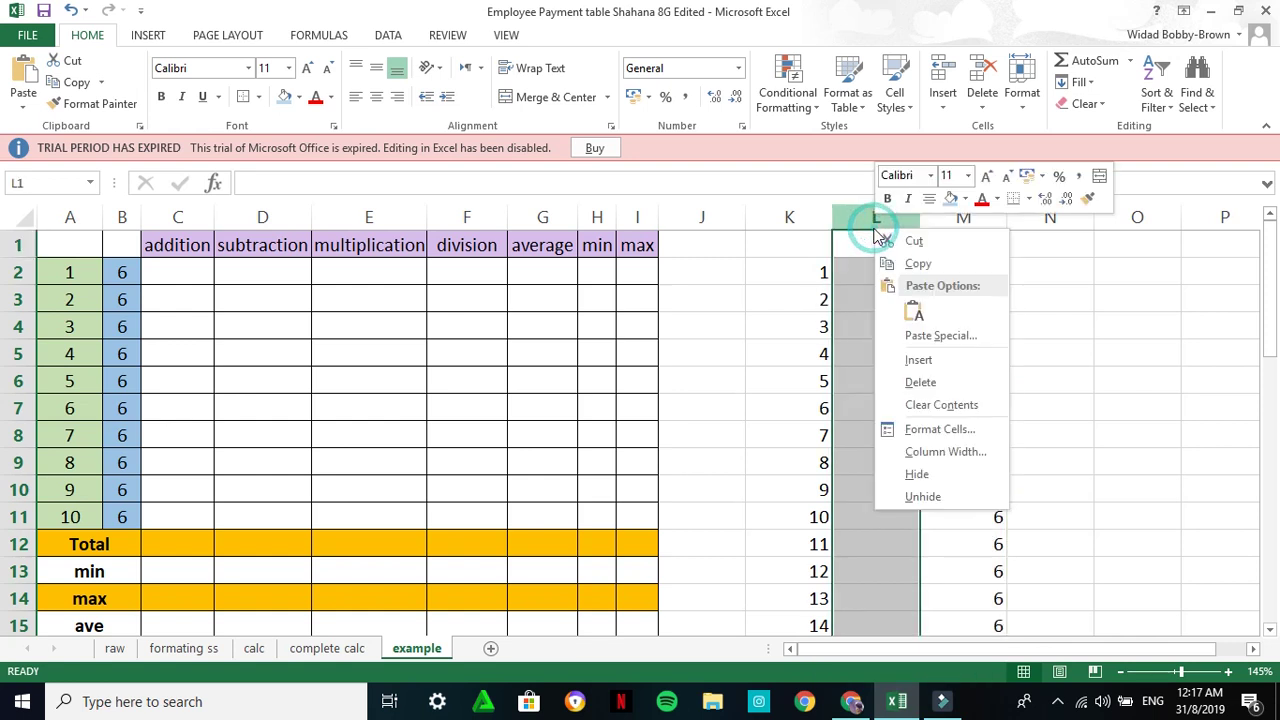
pyautogui.click(916, 361)
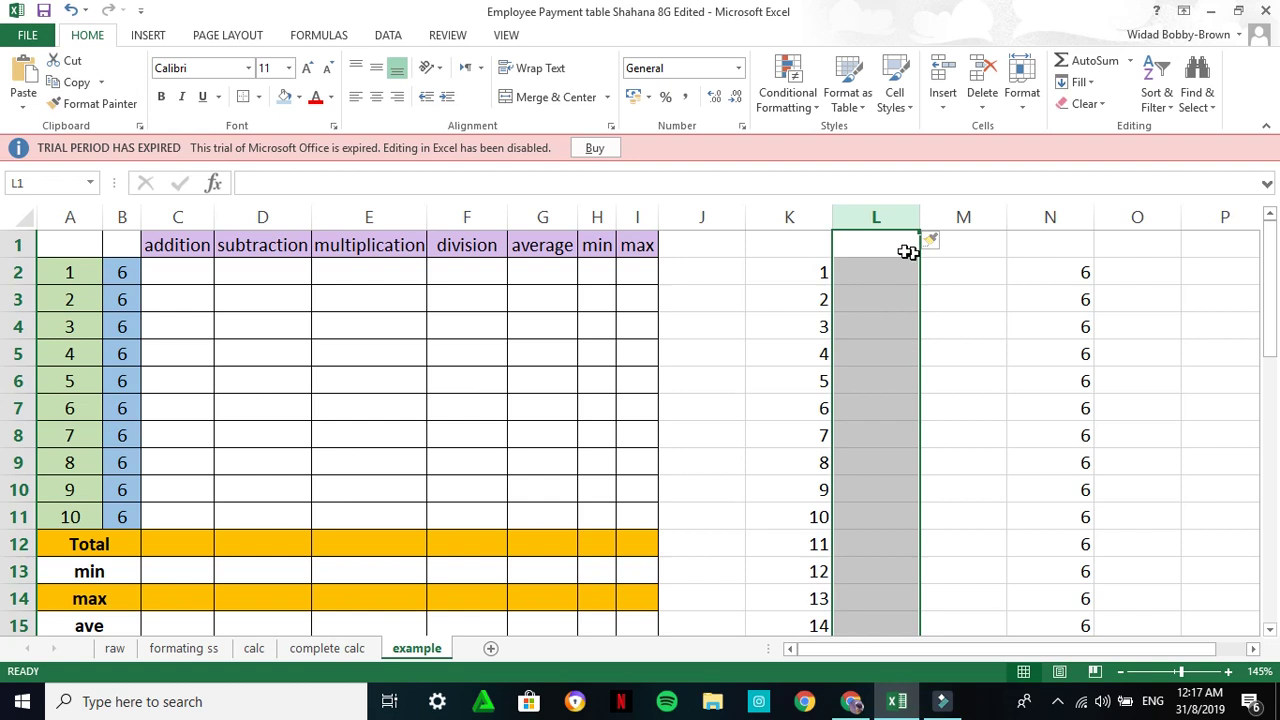
pyautogui.rightClick(891, 225)
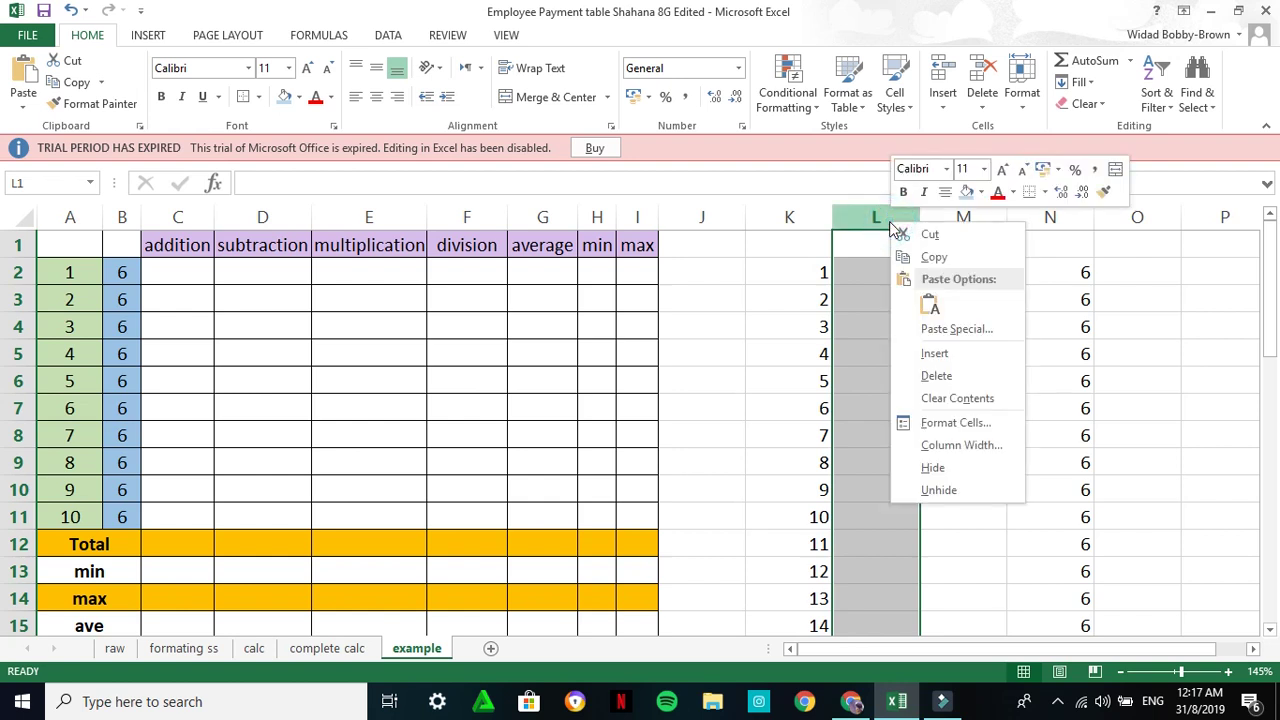
pyautogui.click(935, 374)
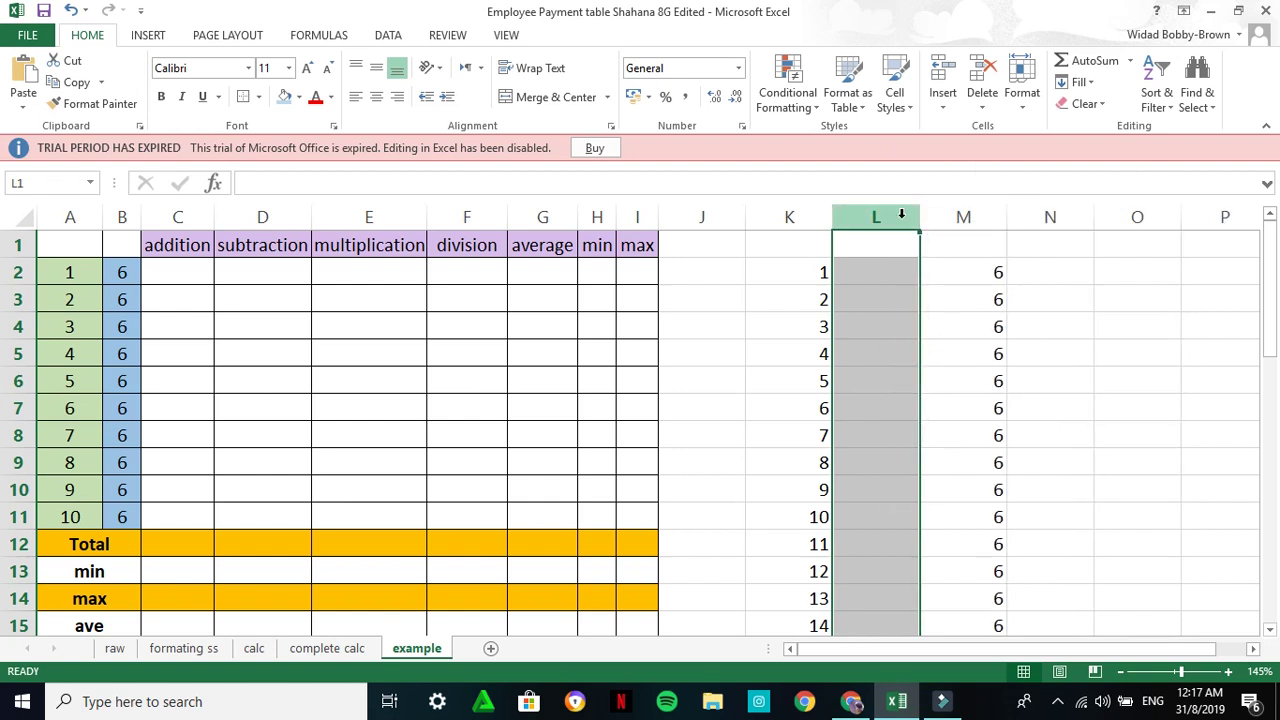
# Delete the empty column L between the number series and the 6s, and narrow the blank column M
pyautogui.rightClick(901, 214)
pyautogui.click(940, 369)
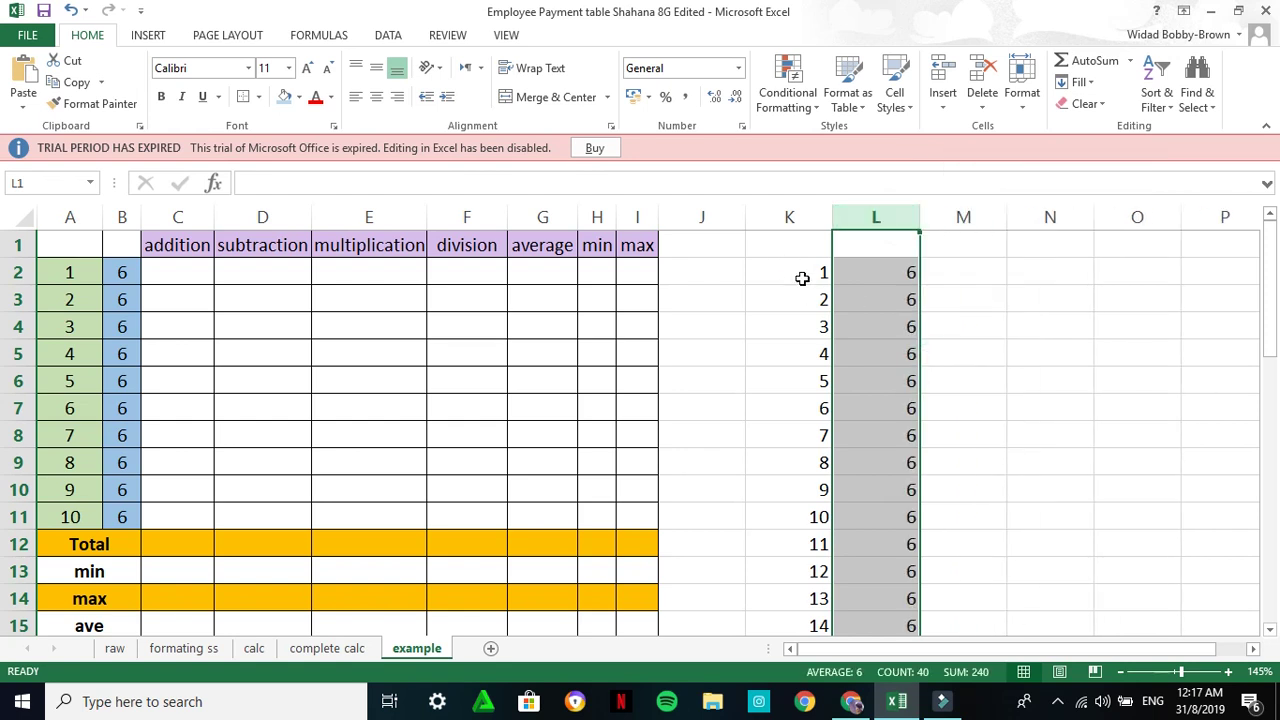
pyautogui.scroll(-7, 830, 490)
pyautogui.scroll(7, 845, 470)
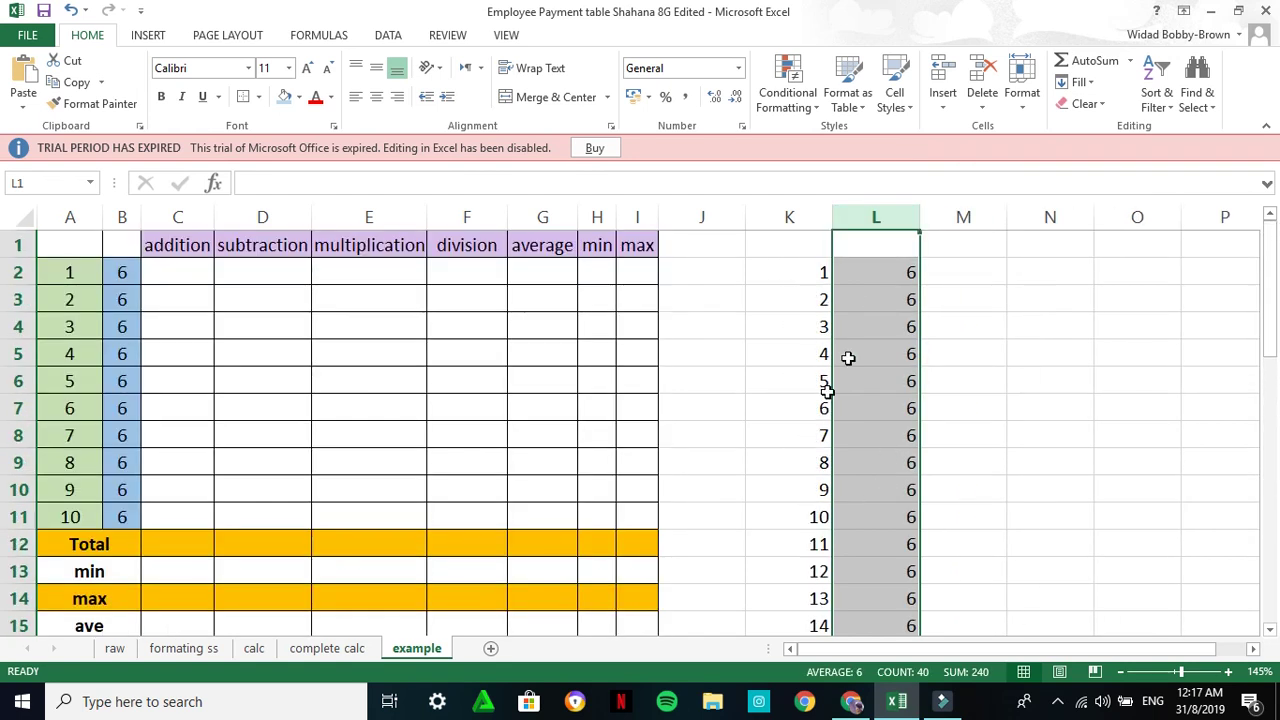
pyautogui.click(1027, 277)
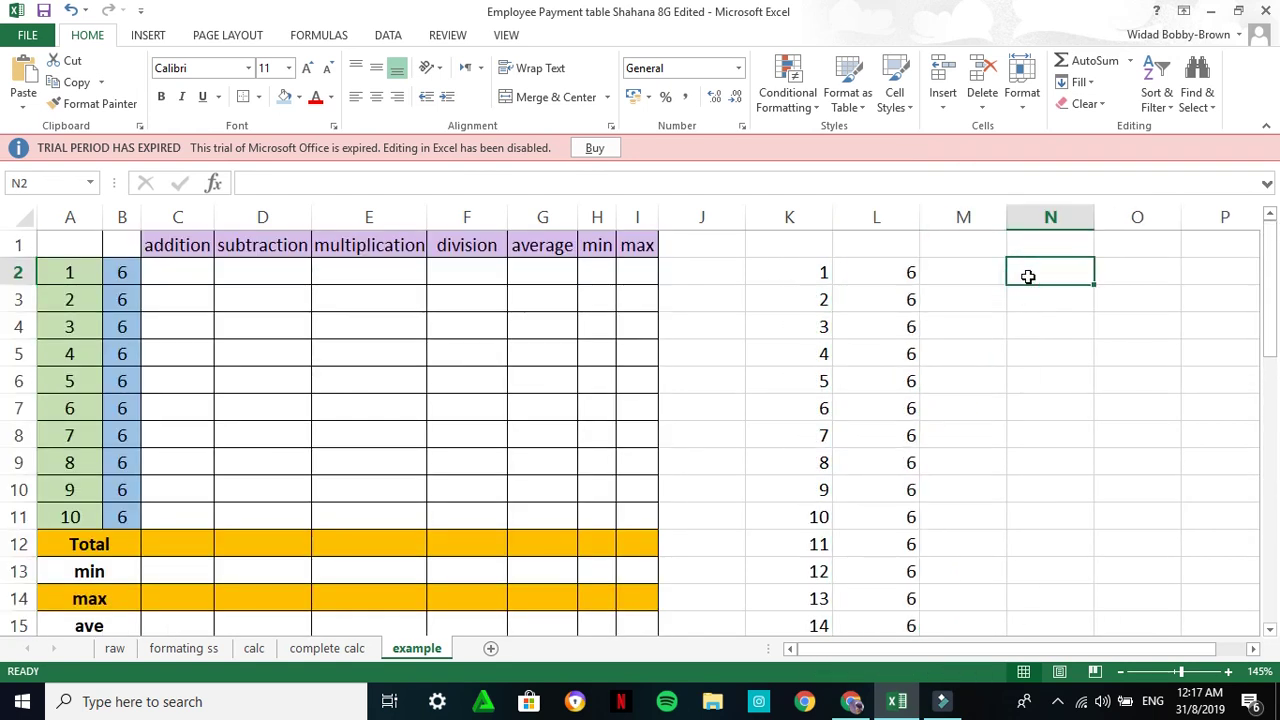
pyautogui.moveTo(1006, 217); pyautogui.dragTo(947, 217)
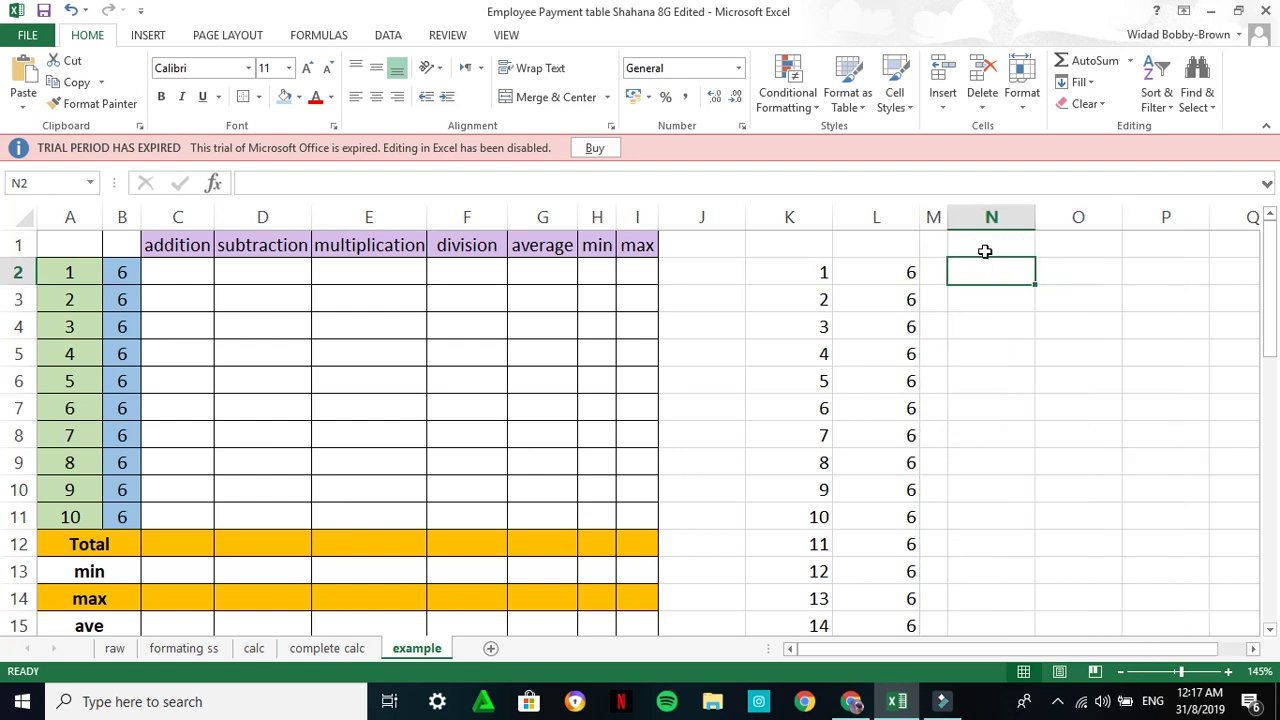
# Enter Monday in cell N2 and Tuesday in cell O2
pyautogui.click(989, 262)
pyautogui.write('Monday')
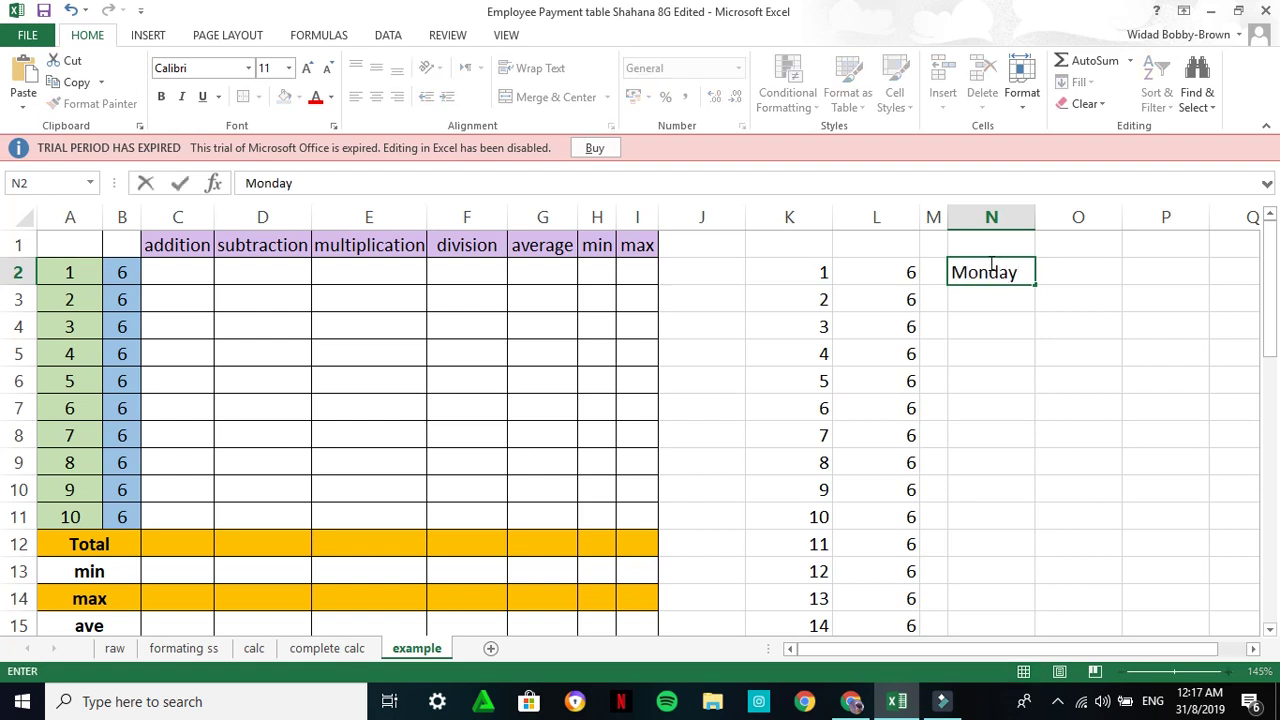
pyautogui.click(1078, 271)
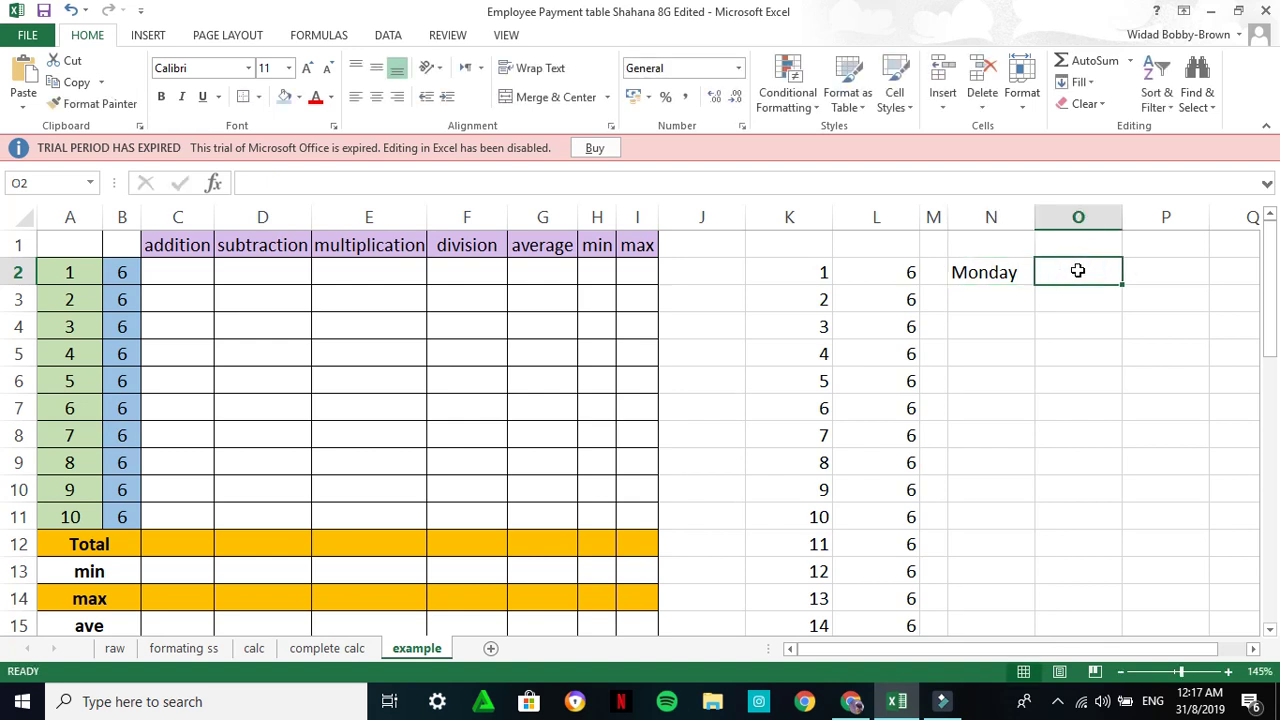
pyautogui.write('Tuesday')
pyautogui.click(1100, 342)
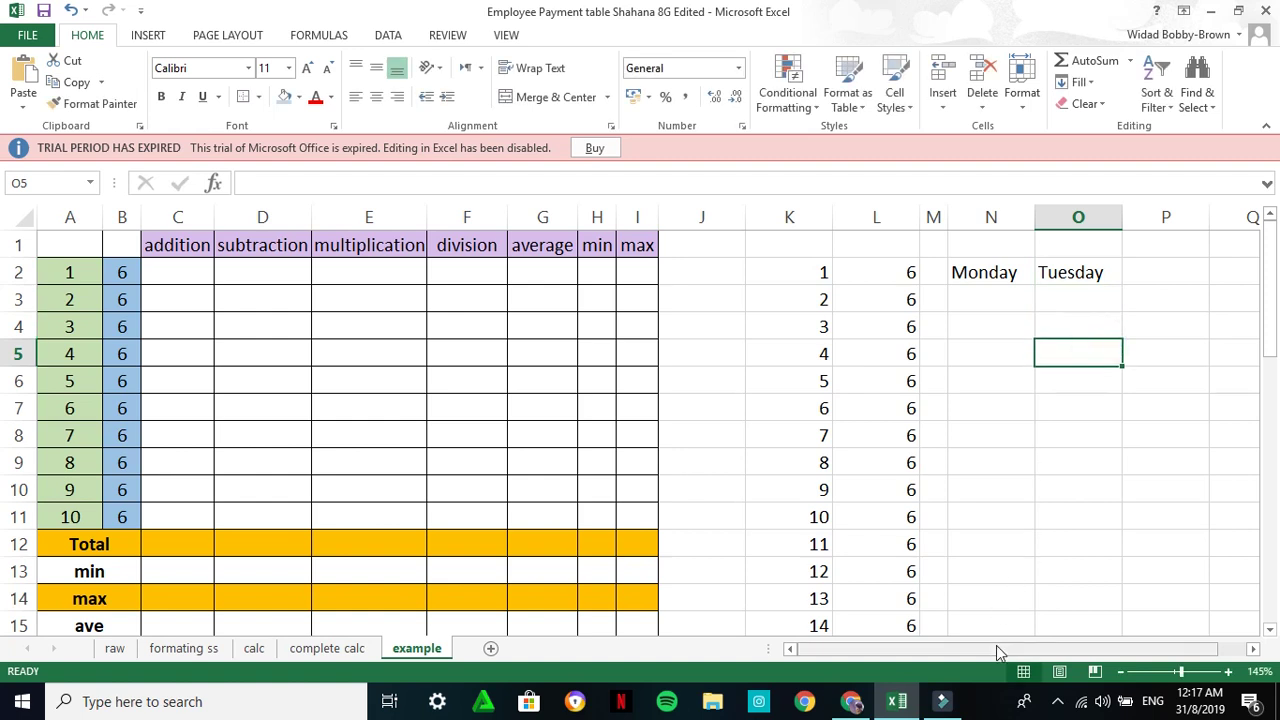
# Extend the Monday–Tuesday series across row 2 over 17 cells with AutoFill, and fit column P to its Wednesday entry
pyautogui.moveTo(988, 271); pyautogui.dragTo(1113, 273)
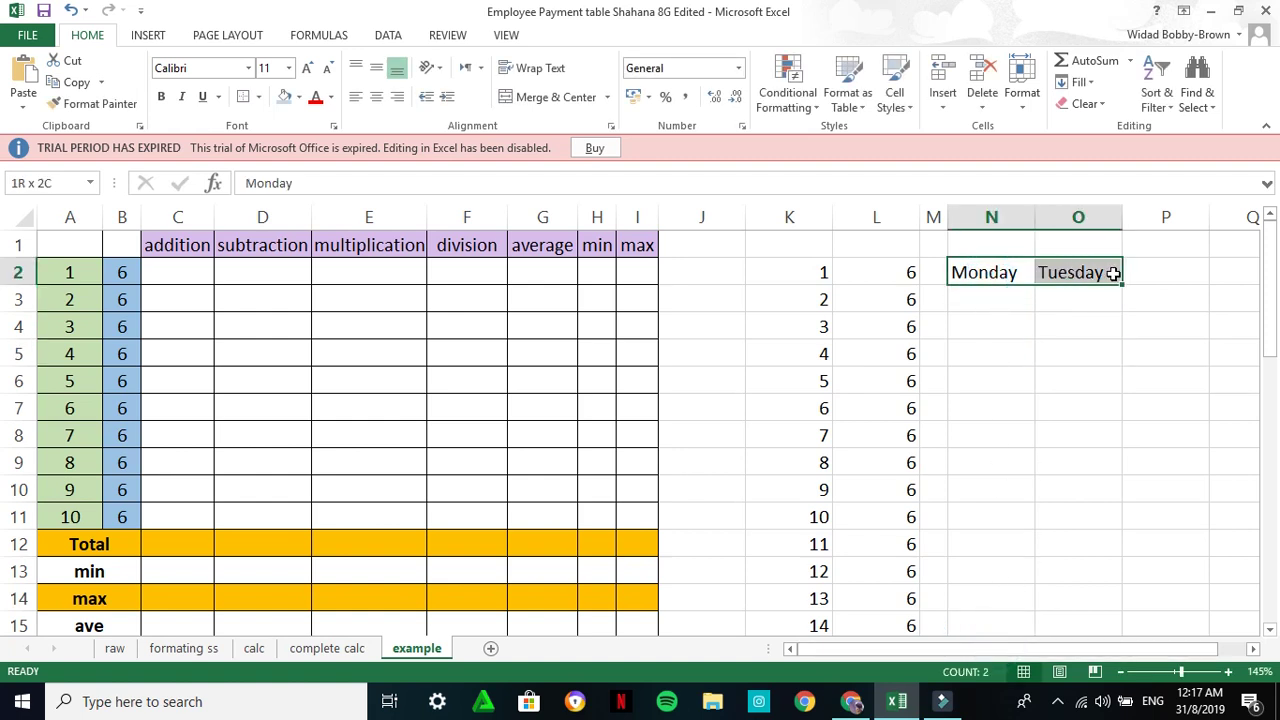
pyautogui.click(1054, 328)
pyautogui.moveTo(991, 273); pyautogui.dragTo(1274, 283)
pyautogui.moveTo(1180, 648); pyautogui.dragTo(1072, 658)
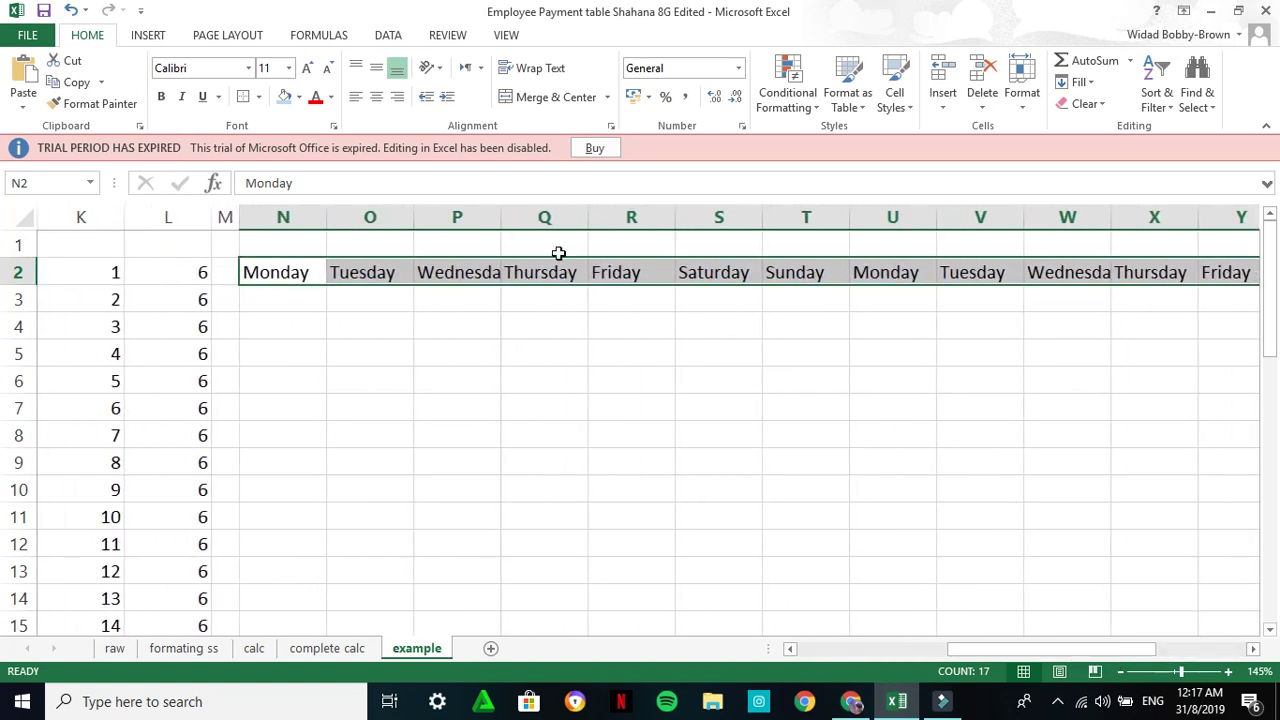
pyautogui.doubleClick(500, 216)
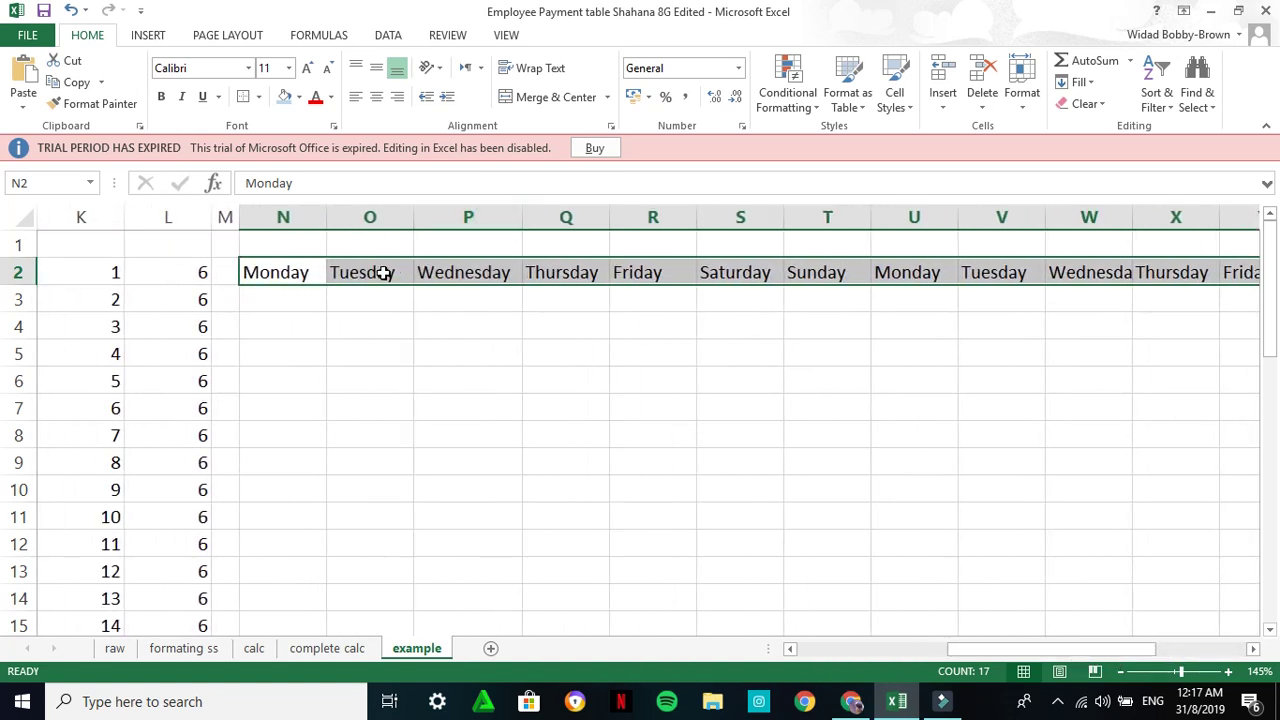
# Fit column W to its Wednesday entry, and enter January in cell N4 and February in cell O4
pyautogui.doubleClick(1132, 216)
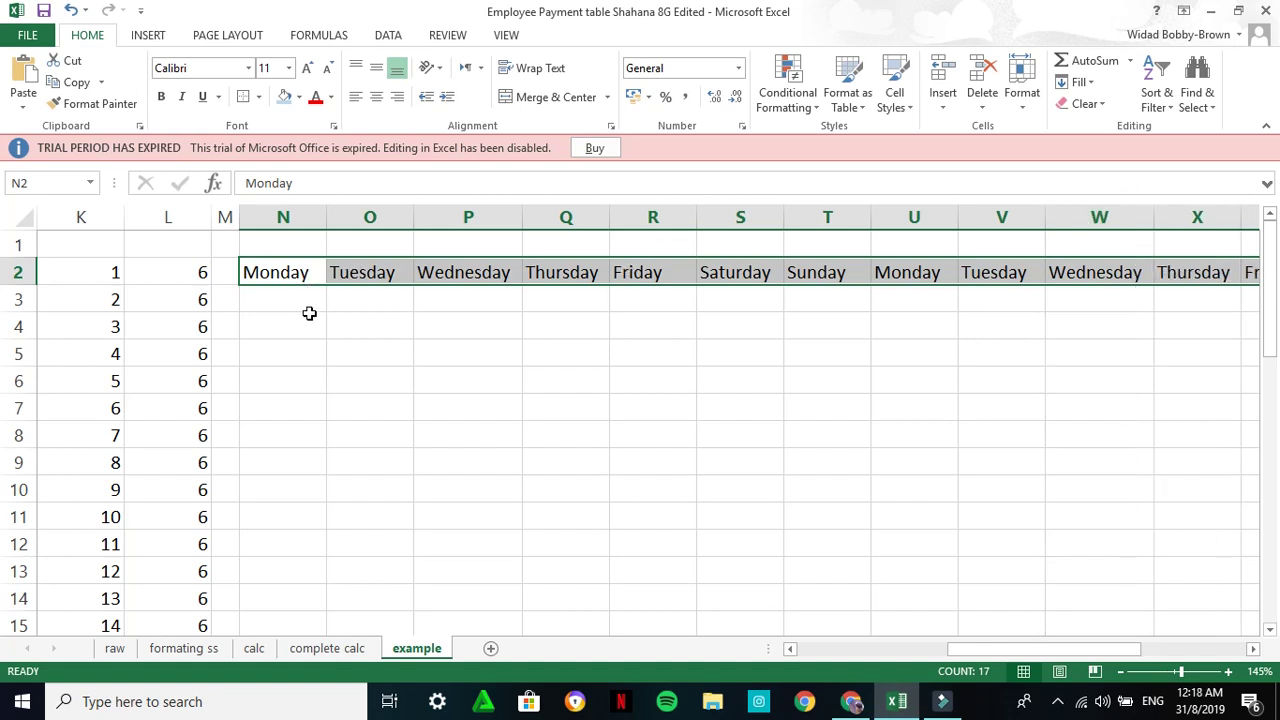
pyautogui.click(280, 328)
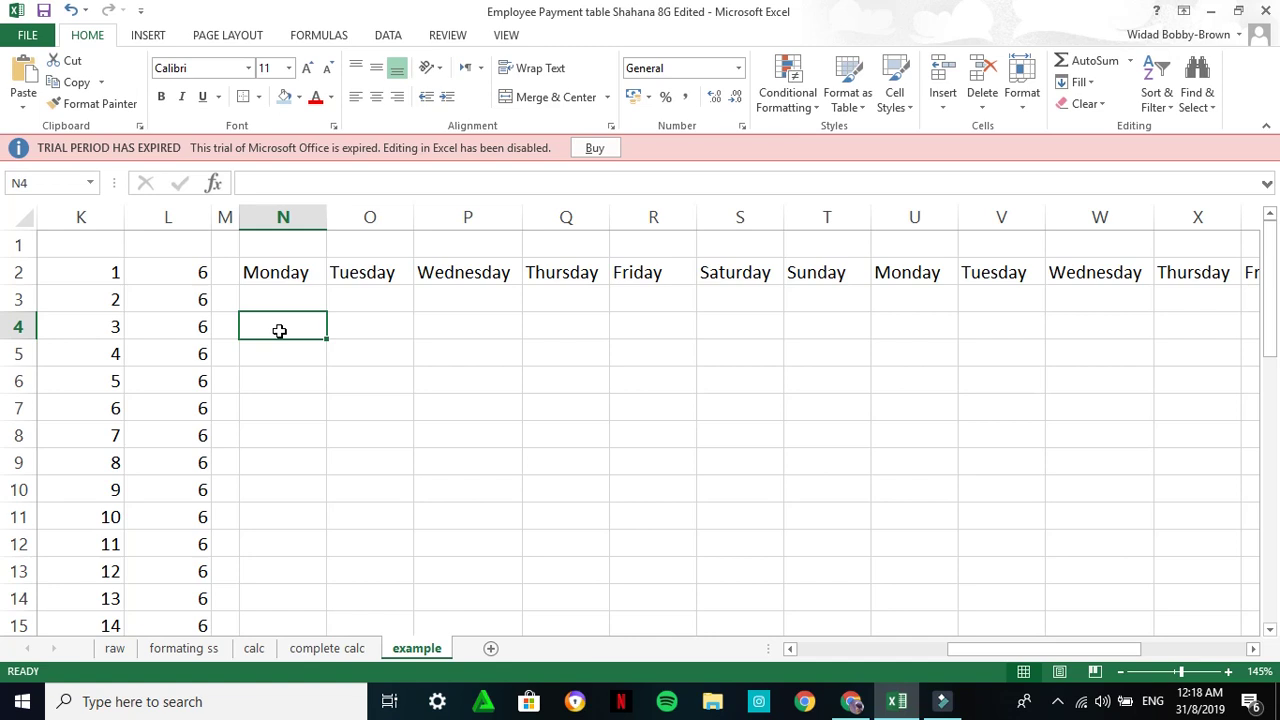
pyautogui.write('January')
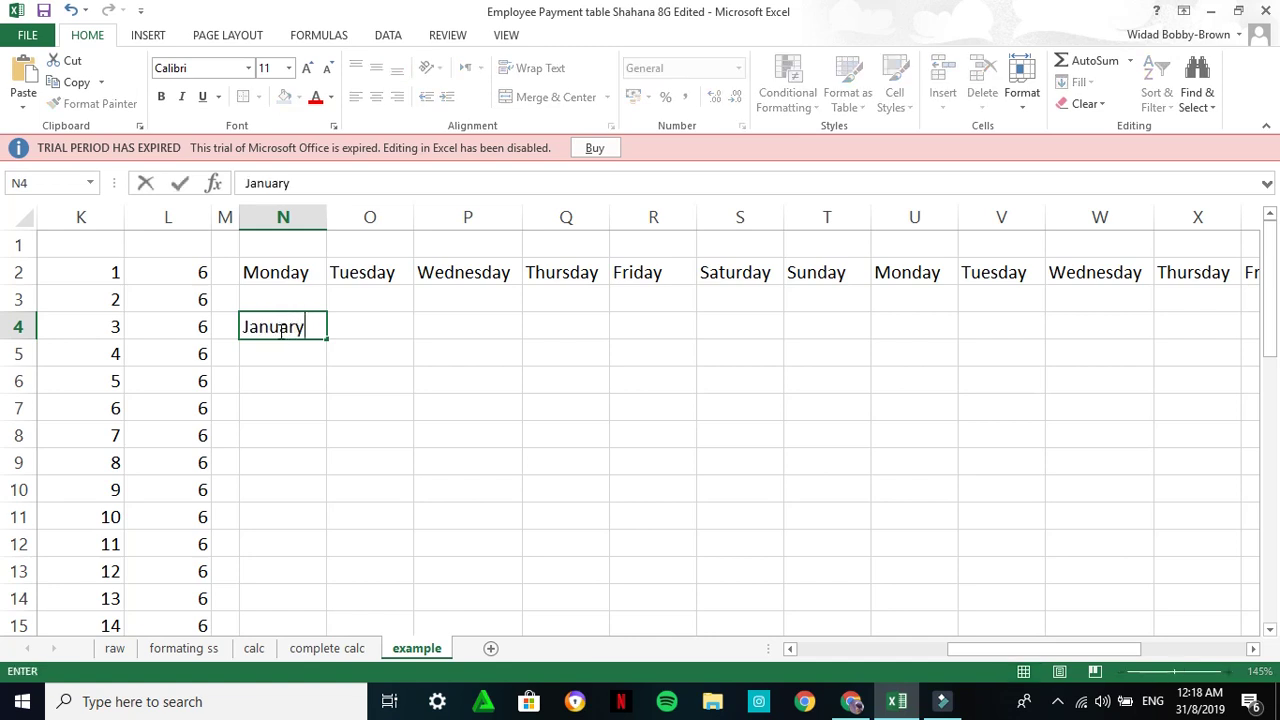
pyautogui.click(345, 331)
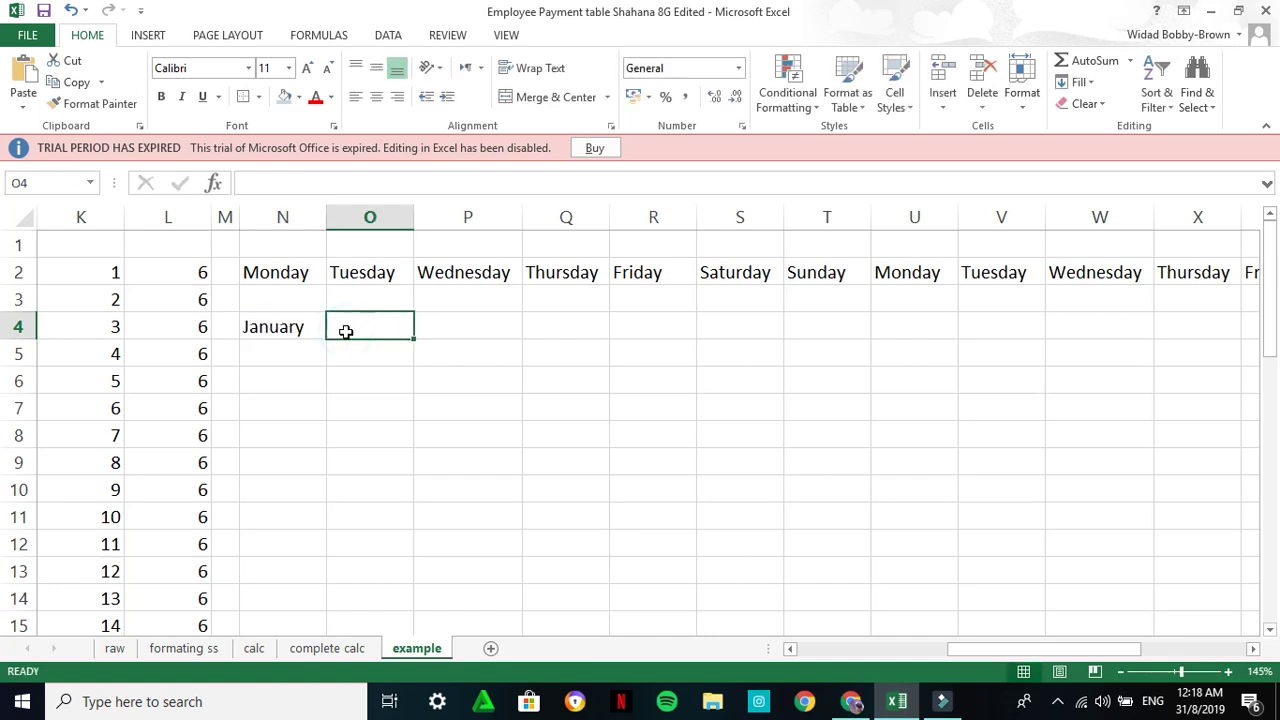
pyautogui.write('Febru')
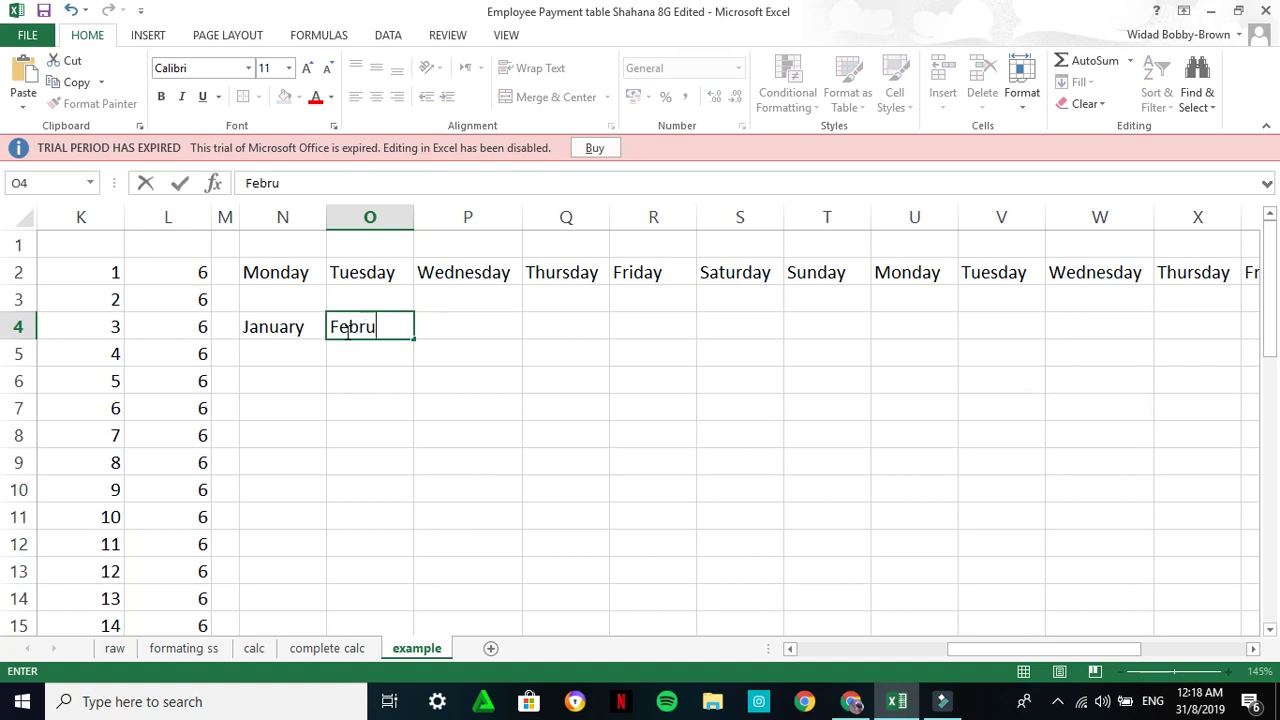
pyautogui.write('ary')
pyautogui.click(345, 350)
# Extend the January–February series across row 4 to October in W4 with AutoFill, and fit columns O and V to their contents
pyautogui.moveTo(289, 328); pyautogui.dragTo(1103, 343)
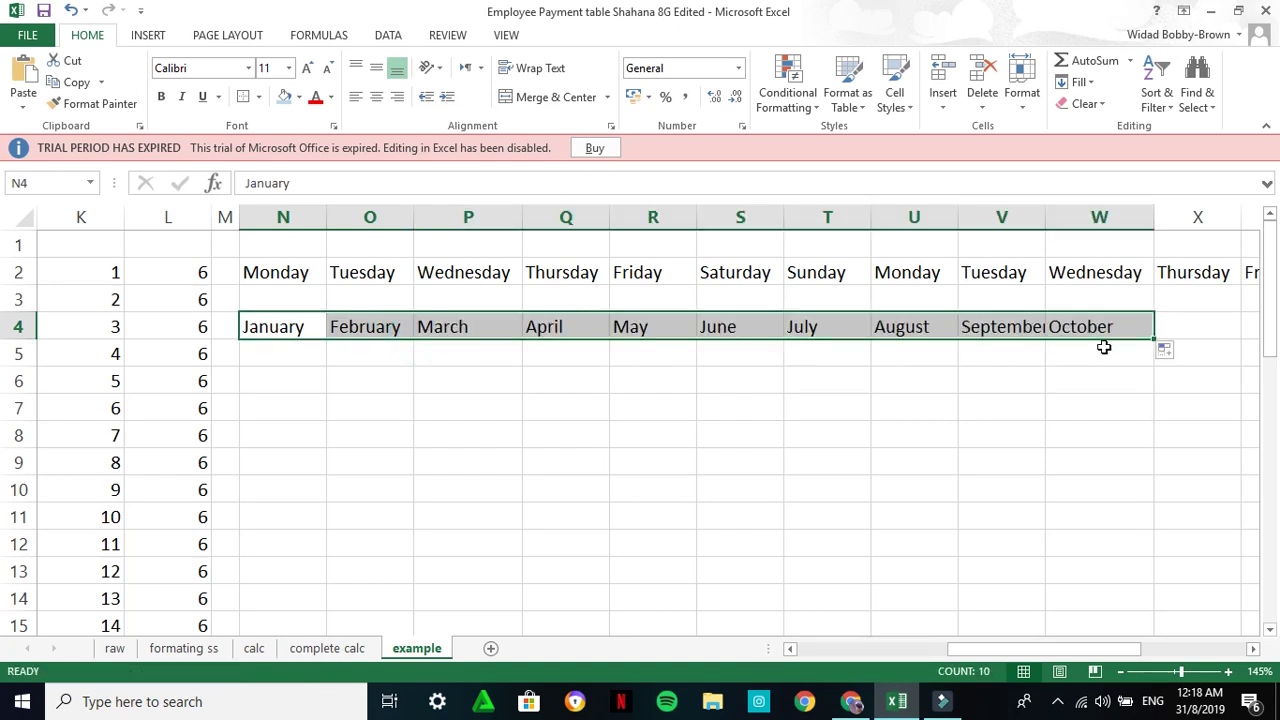
pyautogui.doubleClick(412, 214)
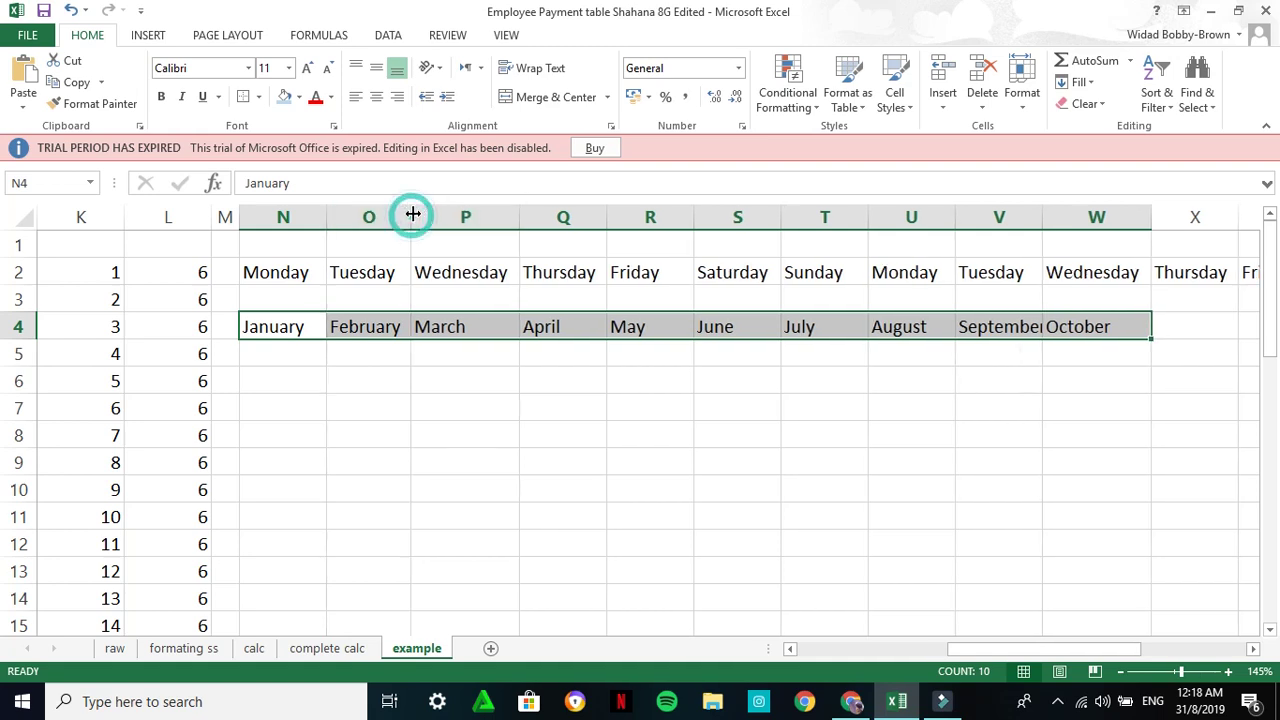
pyautogui.doubleClick(1043, 216)
pyautogui.click(797, 430)
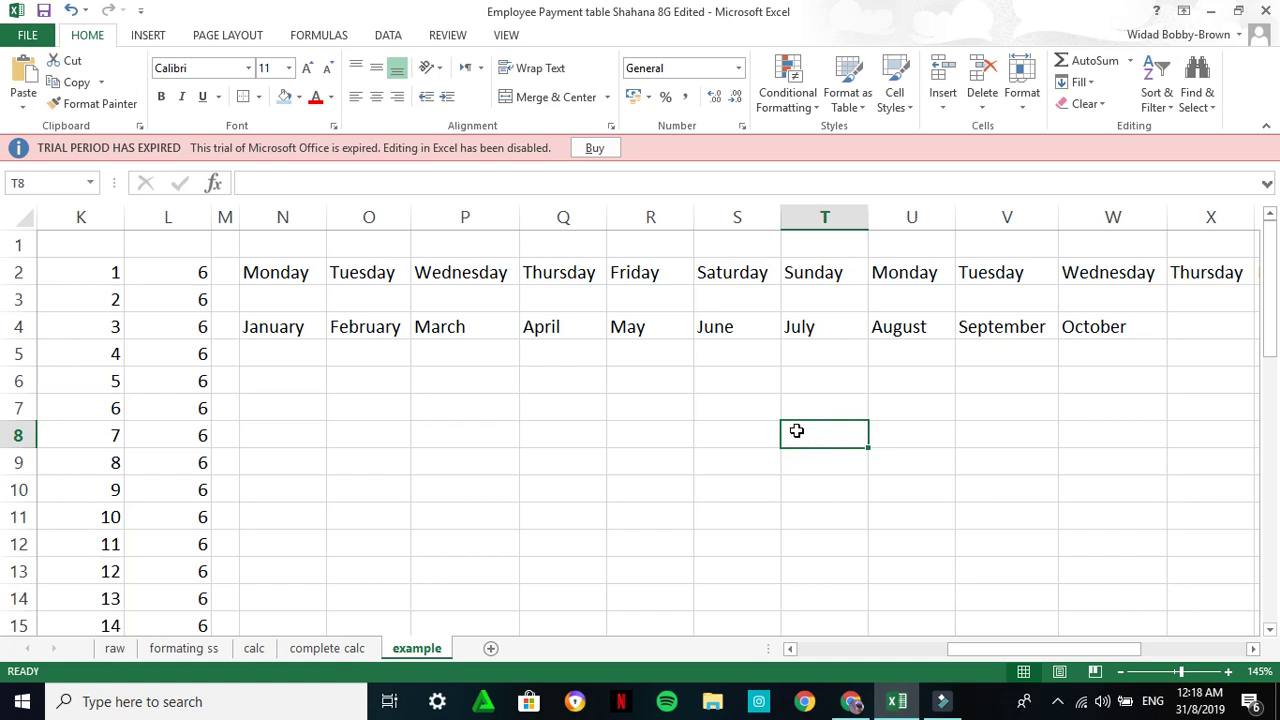
# Clear the practice entries from K2:W43 and the remaining weekdays from X2:AD3
pyautogui.scroll(-3, 453, 458)
pyautogui.scroll(-6, 452, 470)
pyautogui.scroll(9, 455, 482)
pyautogui.moveTo(106, 274); pyautogui.dragTo(1139, 552)
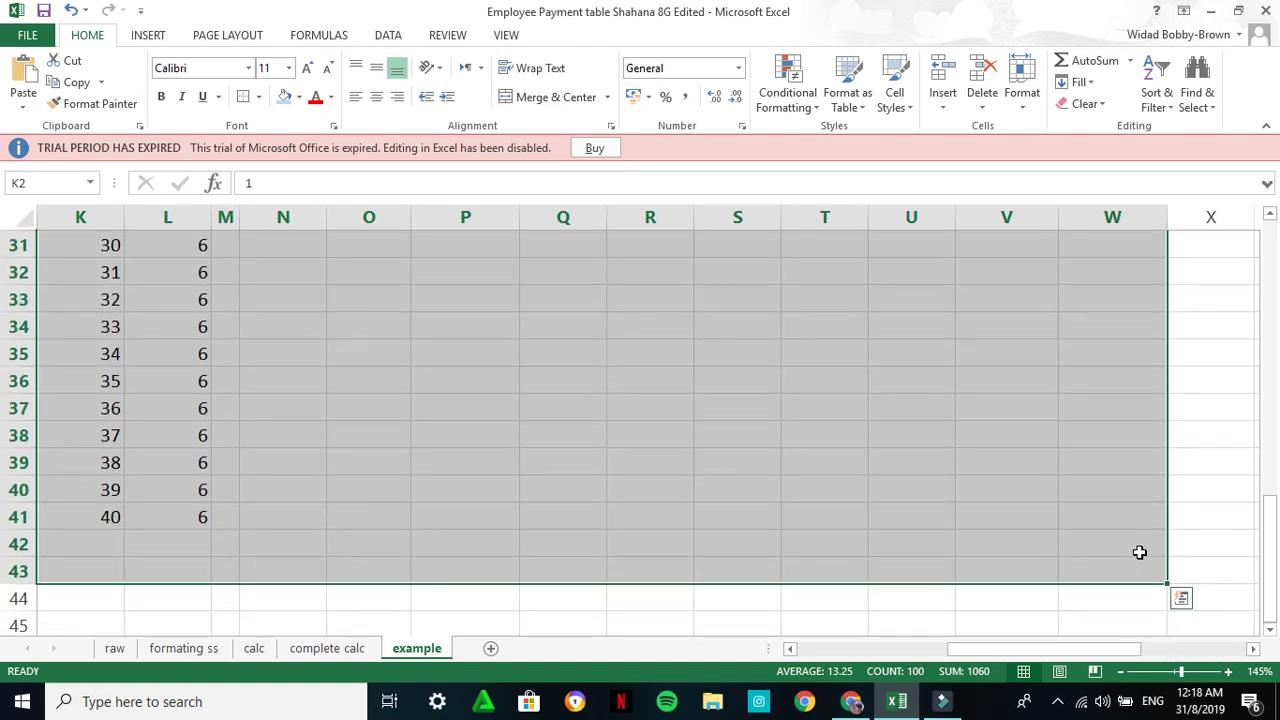
pyautogui.press('Delete')
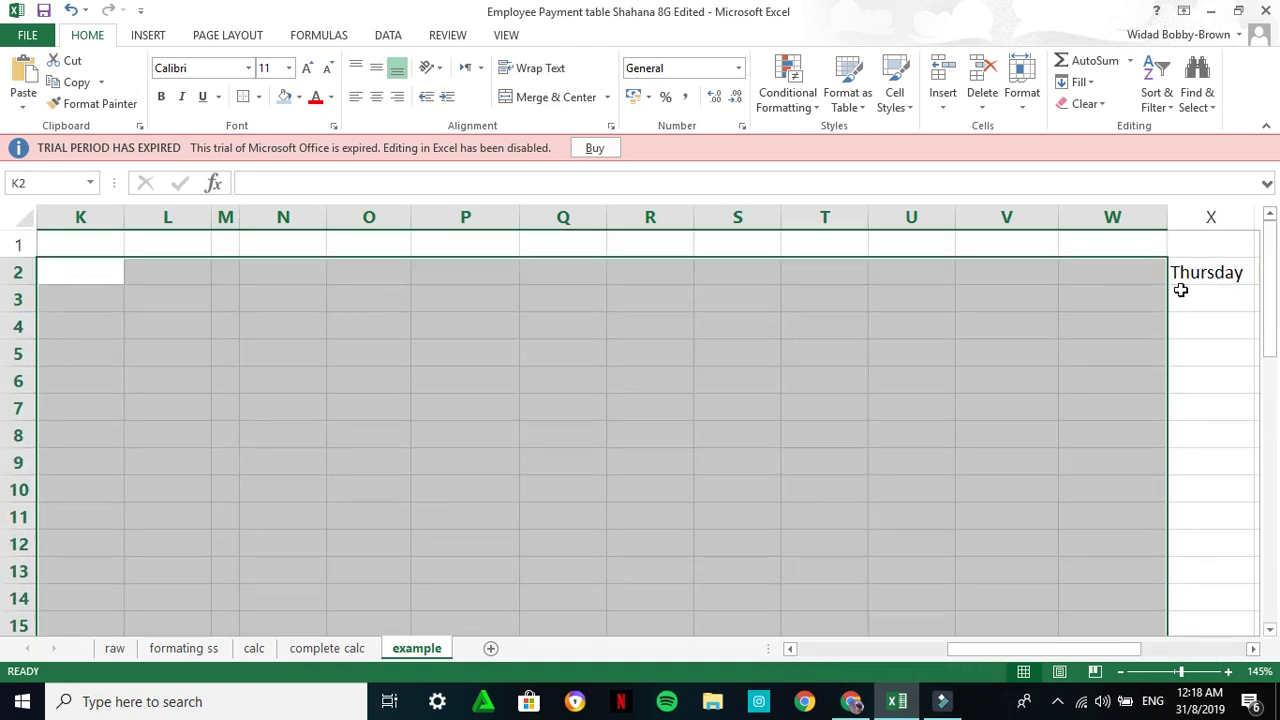
pyautogui.moveTo(1090, 658); pyautogui.dragTo(1194, 658)
pyautogui.moveTo(633, 273); pyautogui.dragTo(1203, 294)
pyautogui.press('Delete')
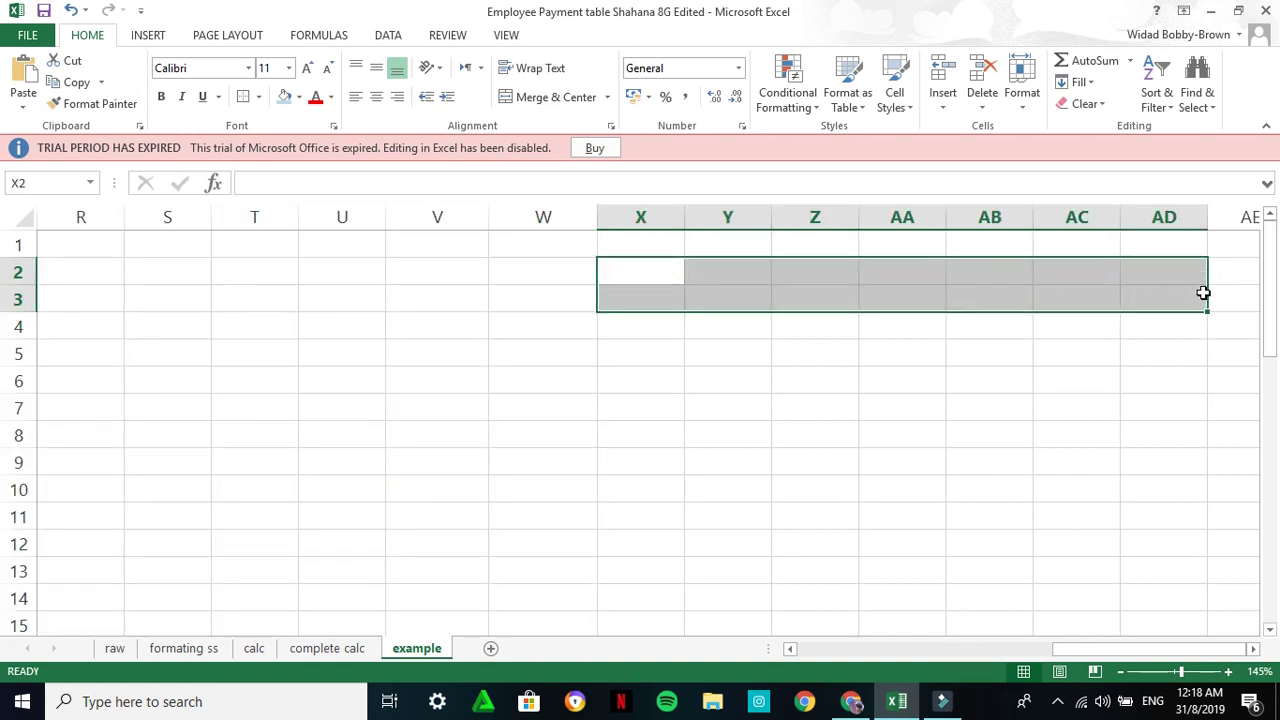
# Enter the formula =A2+B2 in cell C2 of the addition column, using cell references
pyautogui.click(790, 648)
pyautogui.moveTo(791, 648); pyautogui.dragTo(791, 648)
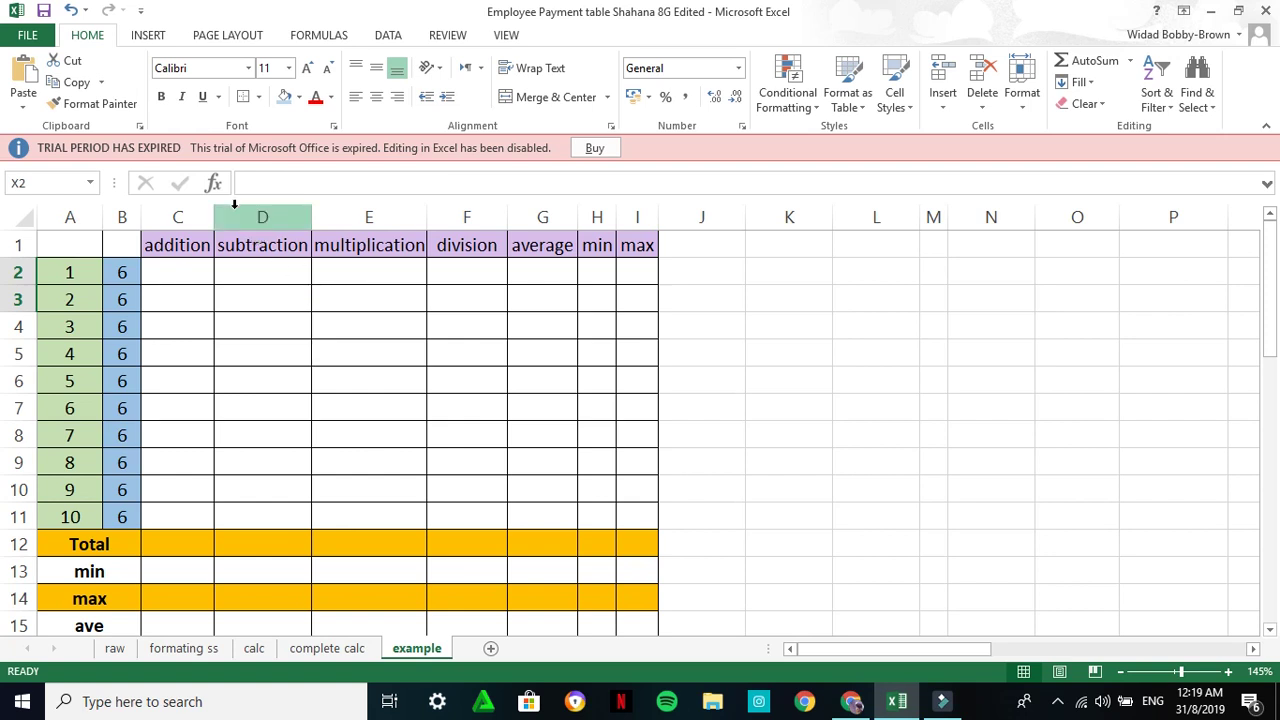
pyautogui.click(128, 273)
pyautogui.moveTo(132, 287); pyautogui.dragTo(123, 514)
pyautogui.click(123, 354)
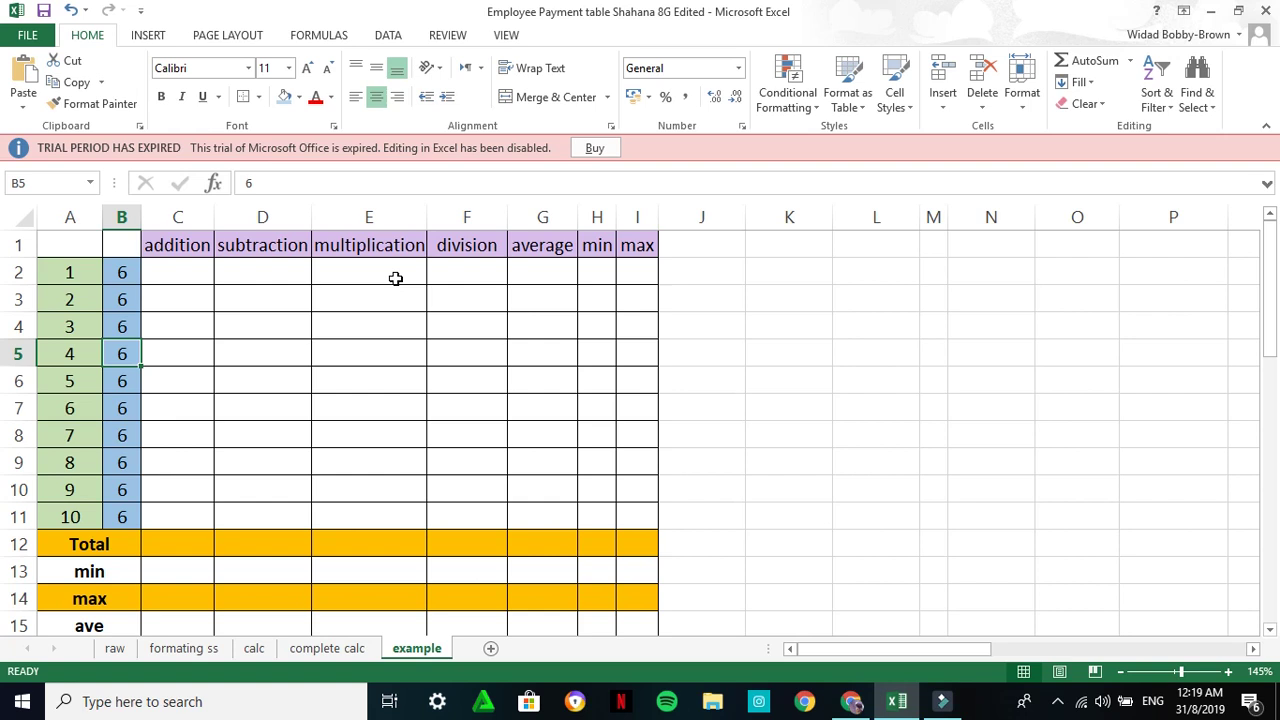
pyautogui.click(157, 275)
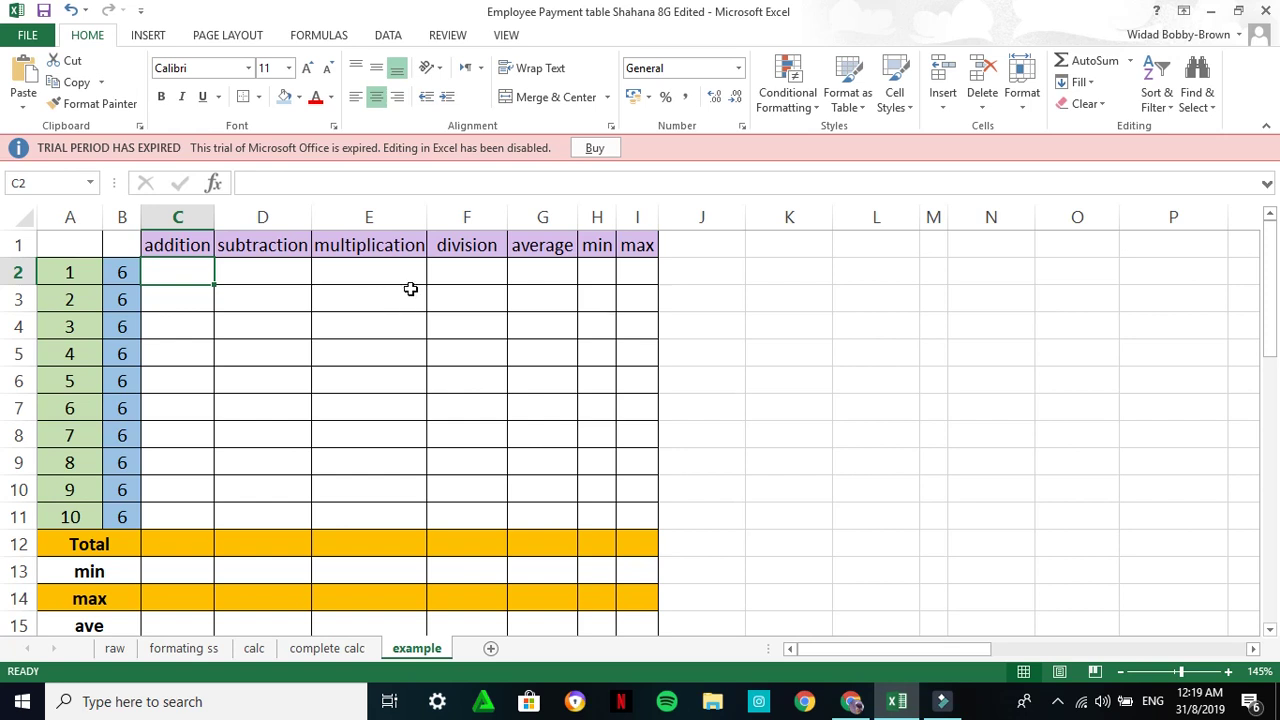
pyautogui.click(183, 278)
pyautogui.write('=')
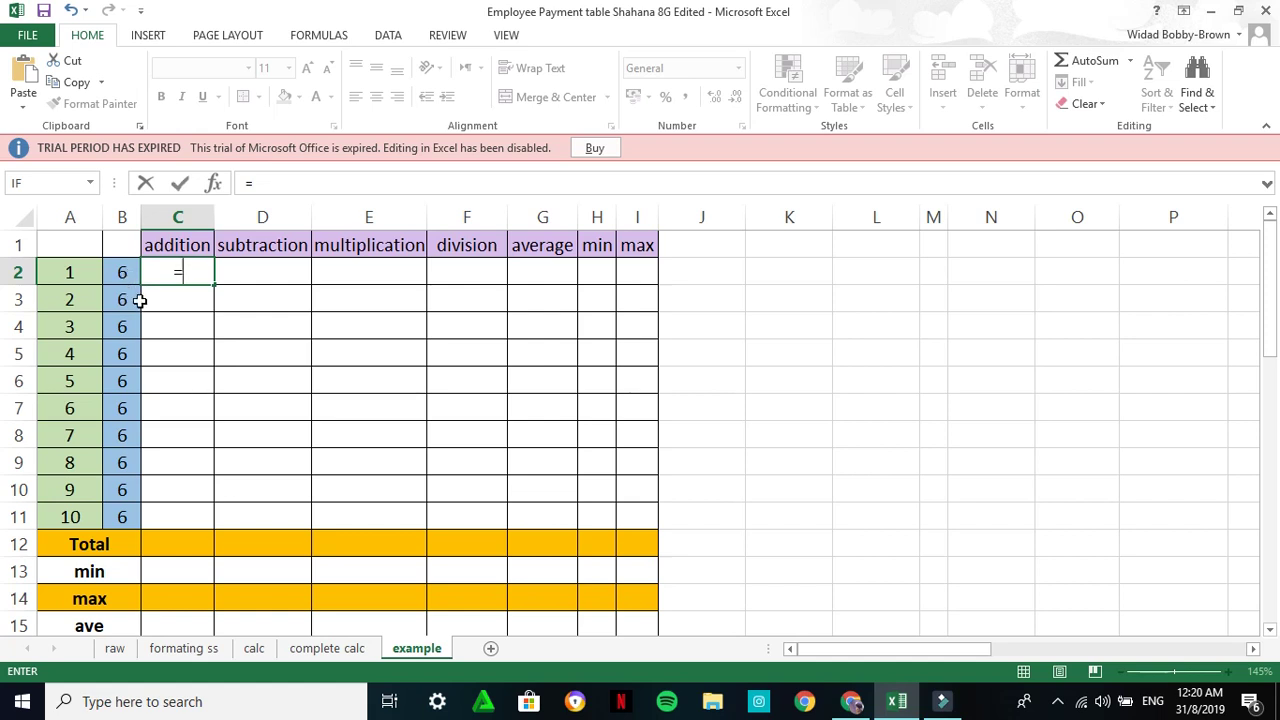
pyautogui.click(85, 277)
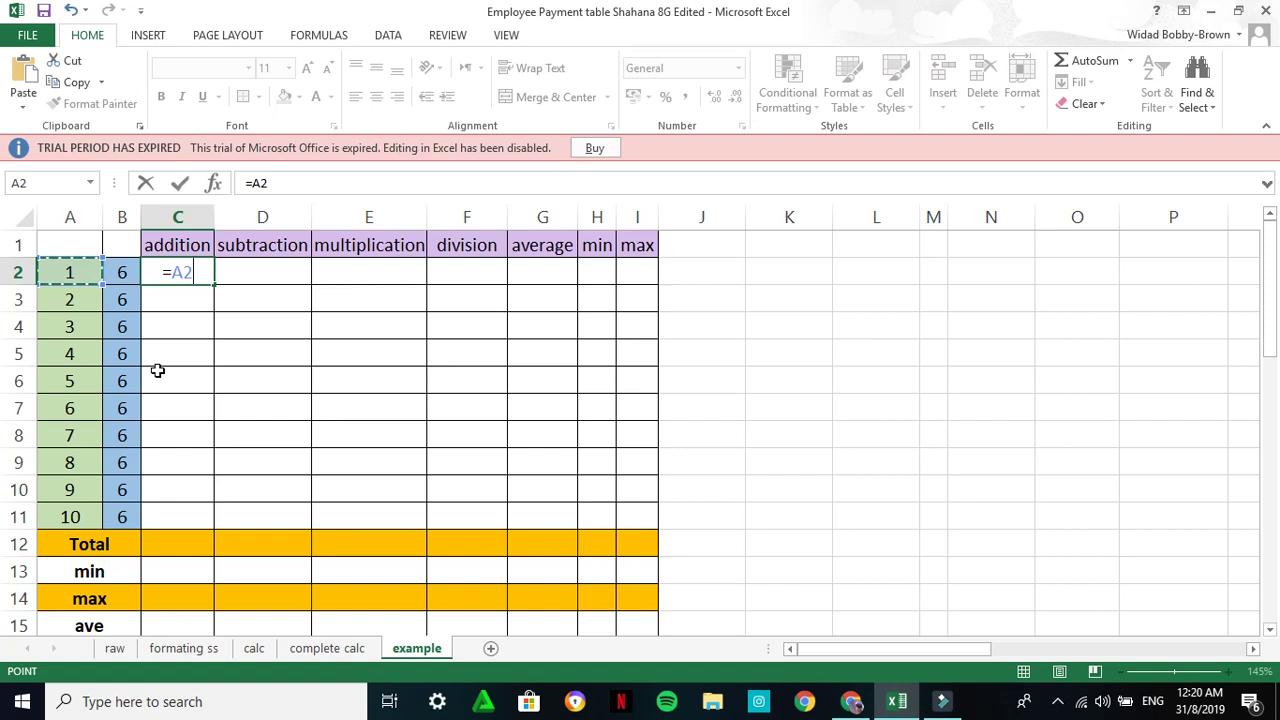
pyautogui.write('+')
pyautogui.click(125, 274)
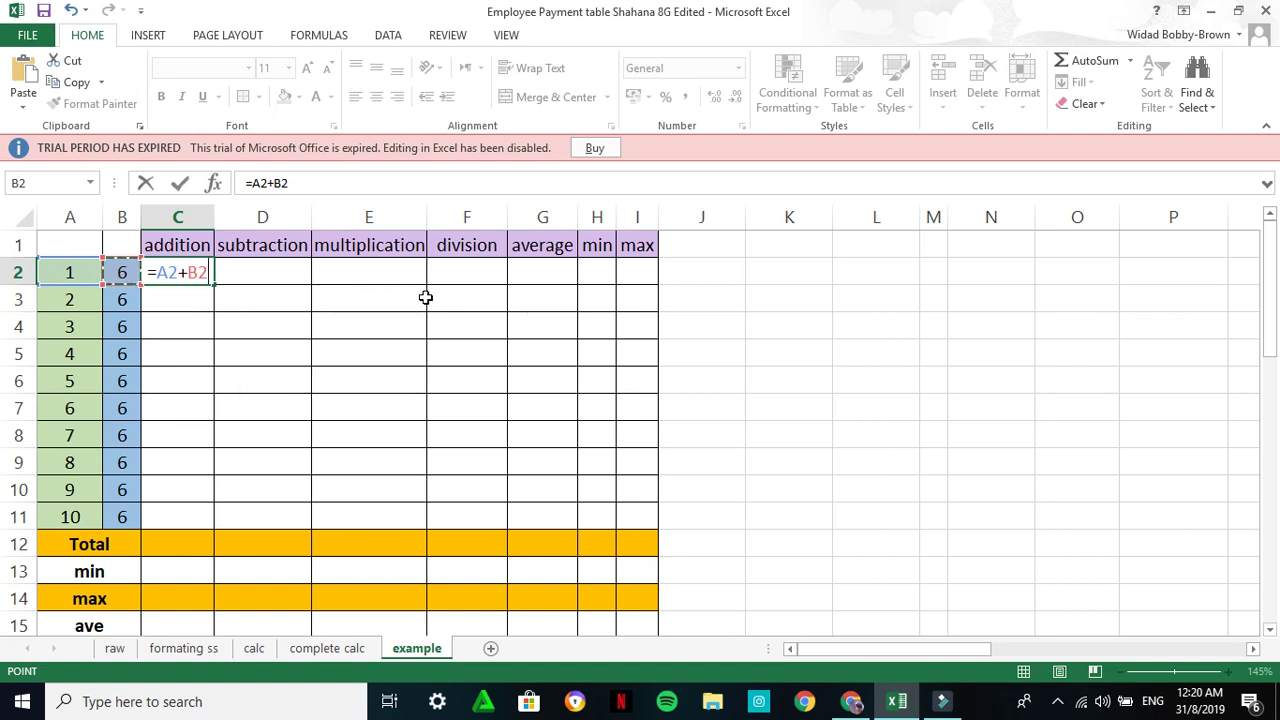
pyautogui.press('Tab')
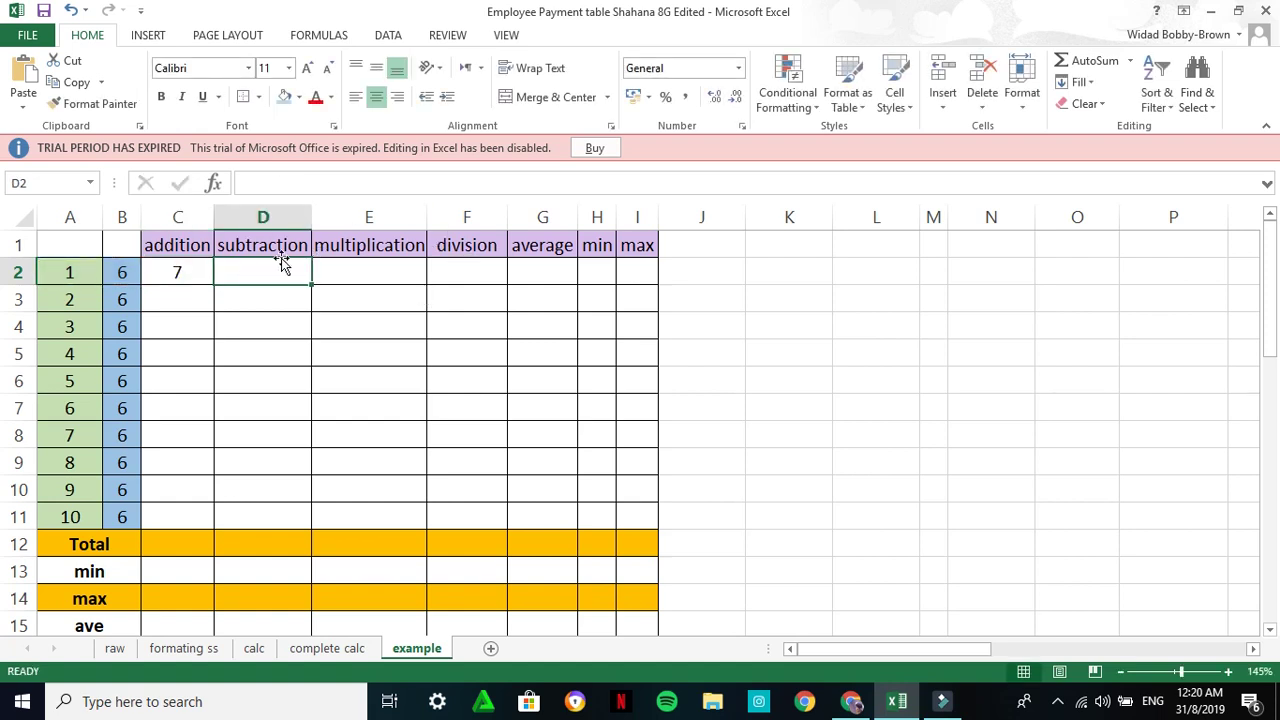
# Insert a blank column before the addition column and widen it
pyautogui.click(196, 218)
pyautogui.rightClick(196, 220)
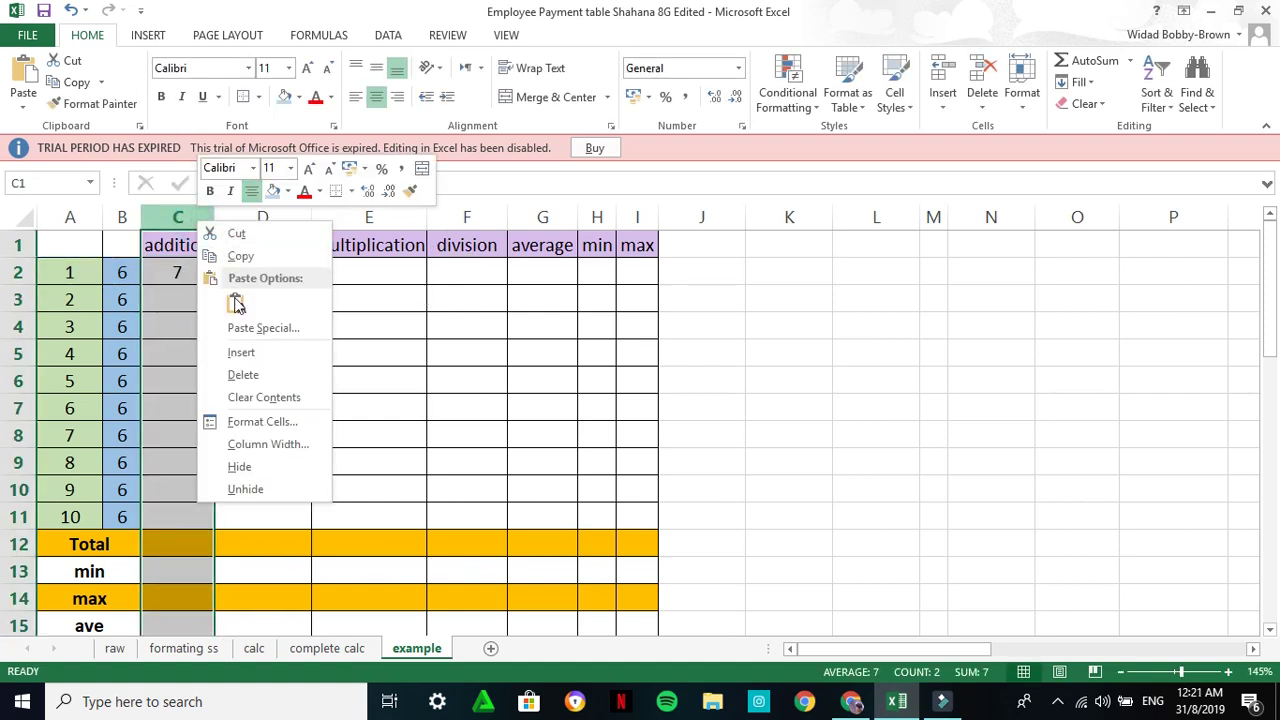
pyautogui.click(243, 352)
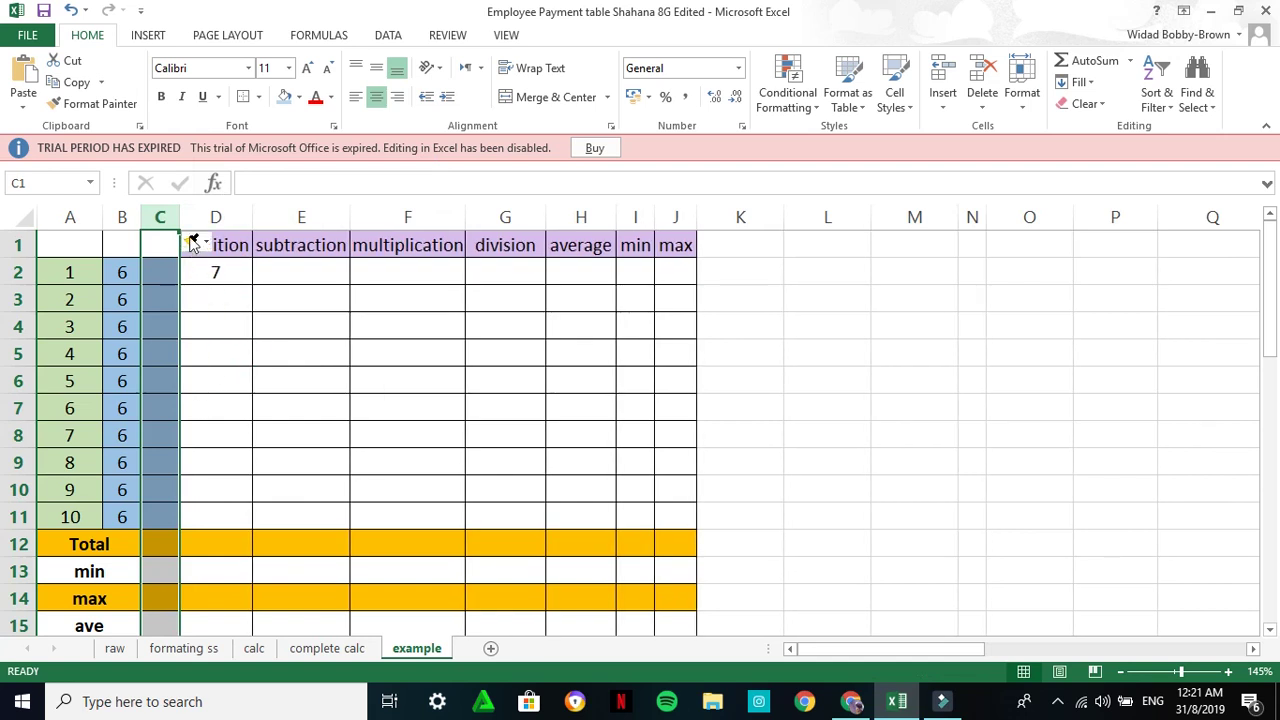
pyautogui.moveTo(179, 217); pyautogui.dragTo(249, 217)
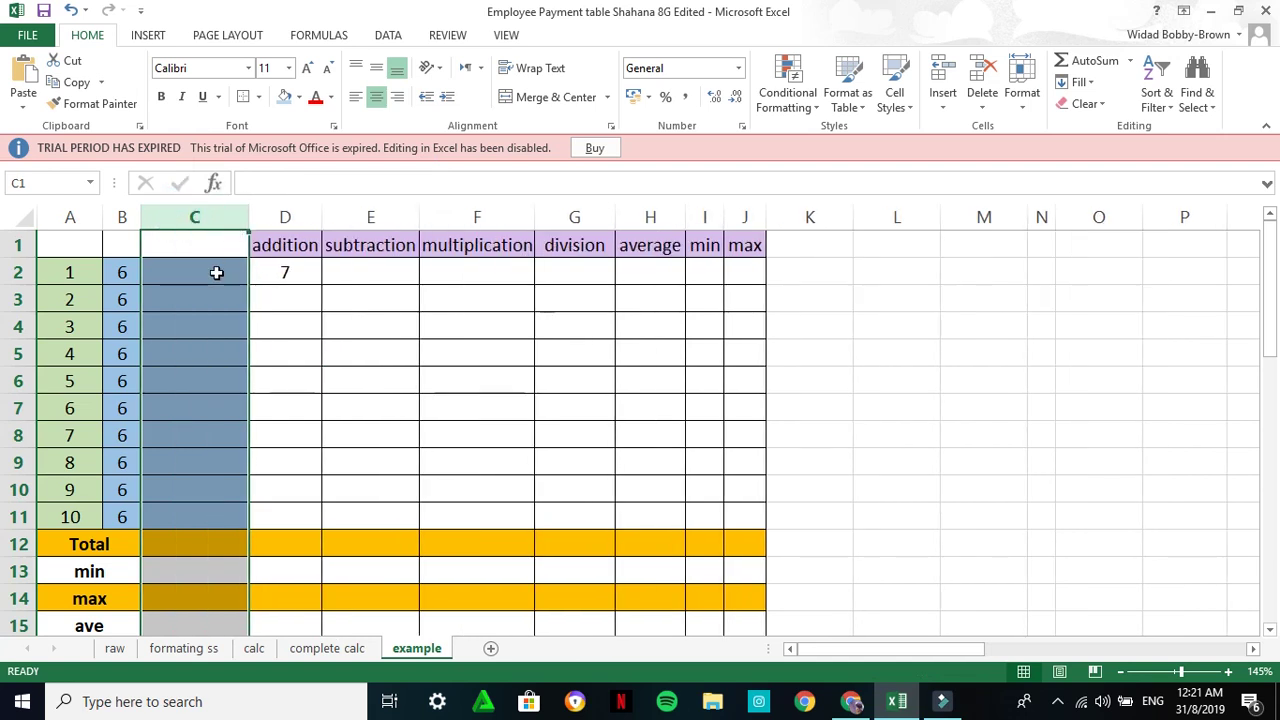
# Remove the blue fill from cells C2:C11 in the blank column
pyautogui.click(216, 272)
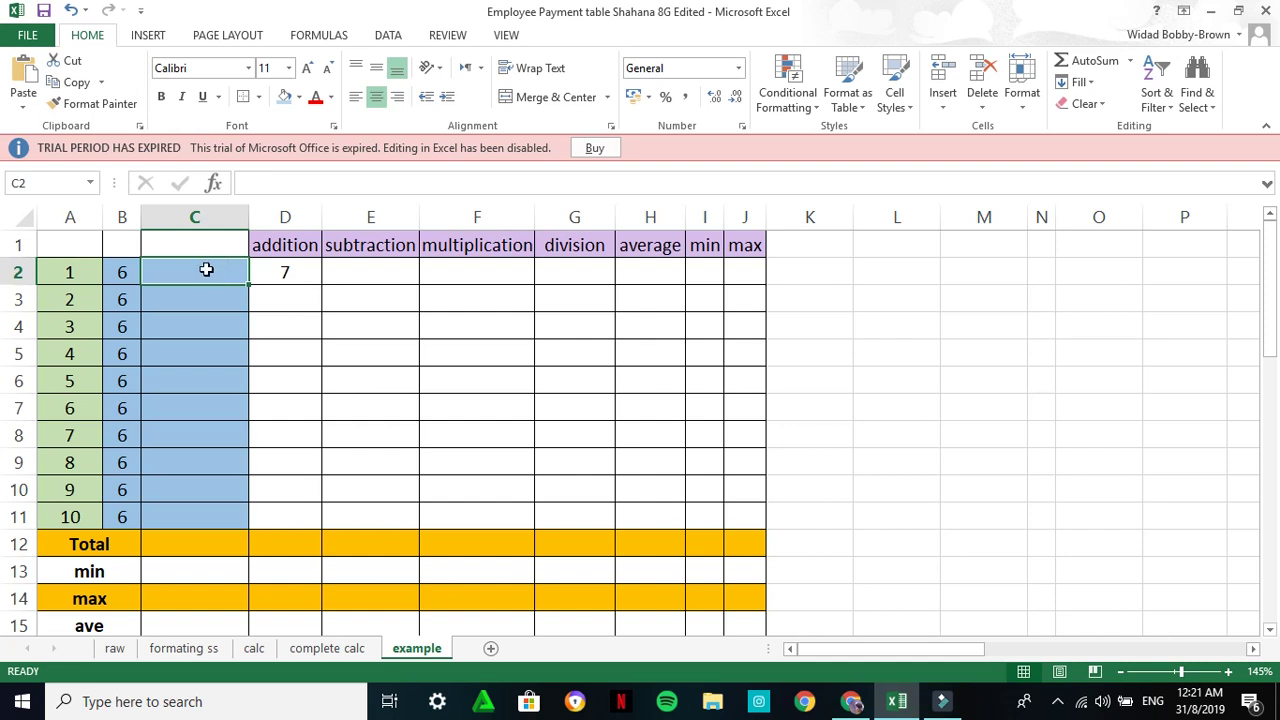
pyautogui.moveTo(206, 270); pyautogui.dragTo(217, 517)
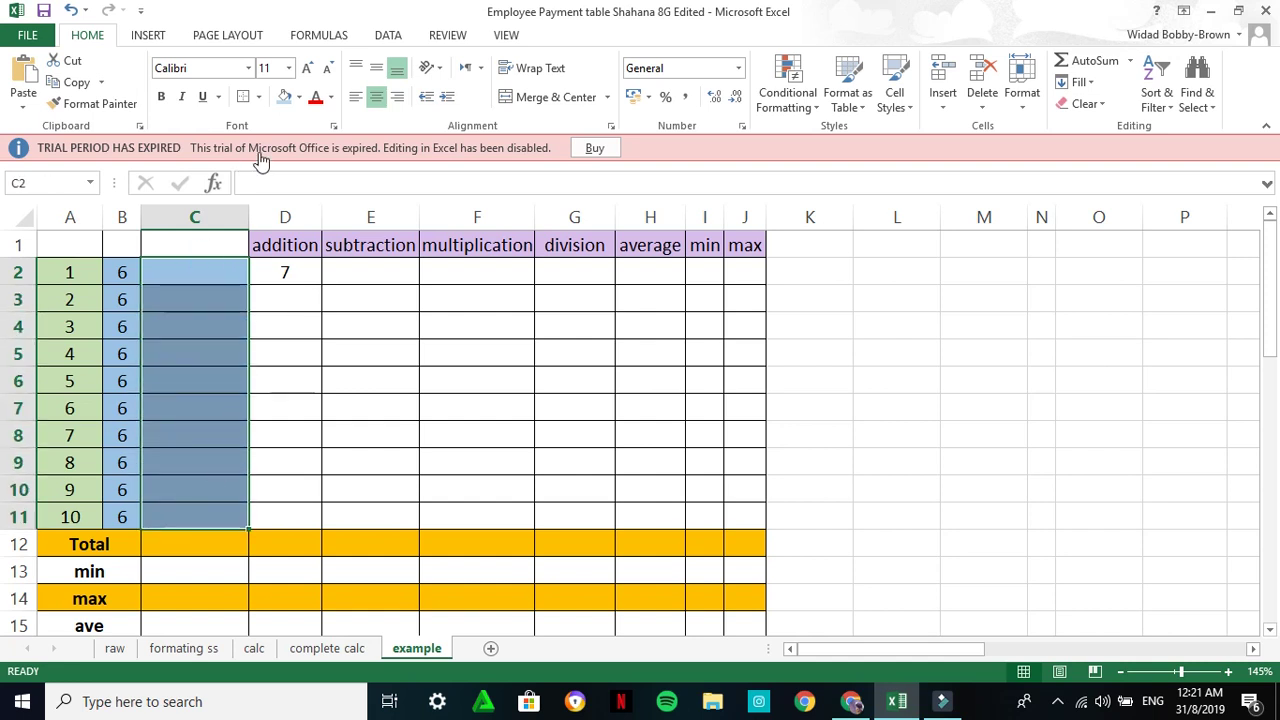
pyautogui.click(299, 97)
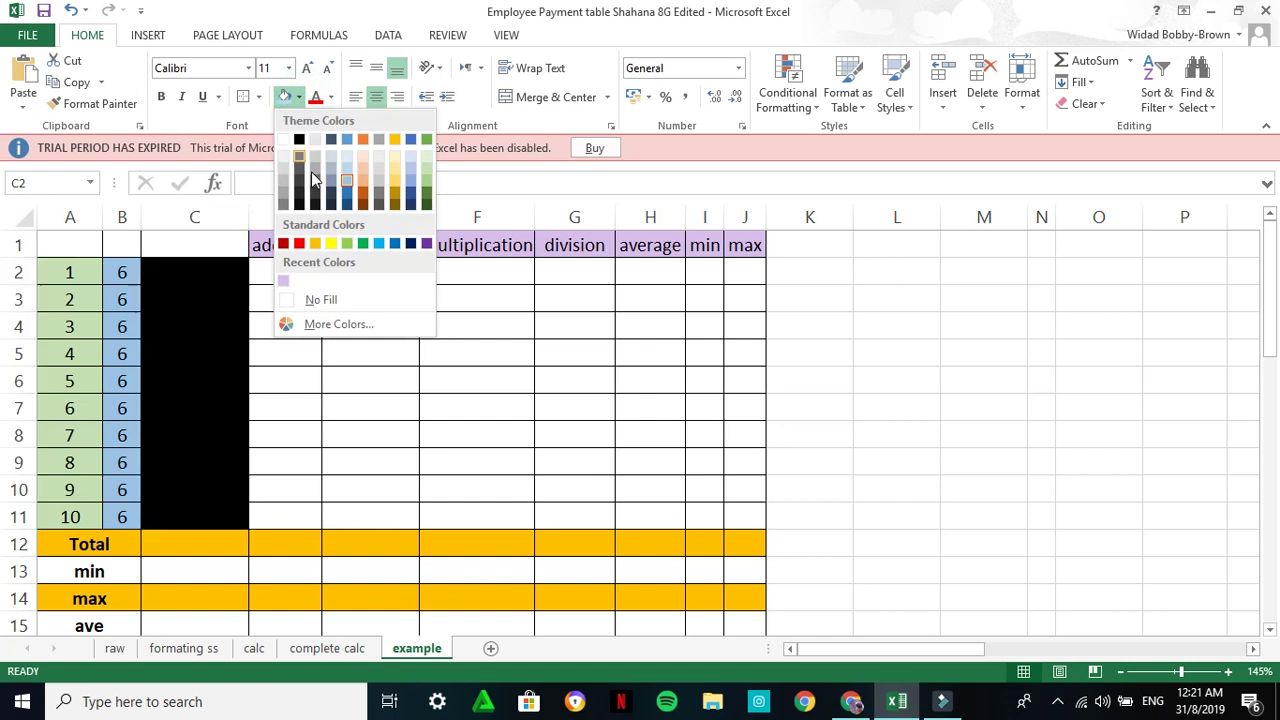
pyautogui.click(322, 298)
pyautogui.click(228, 274)
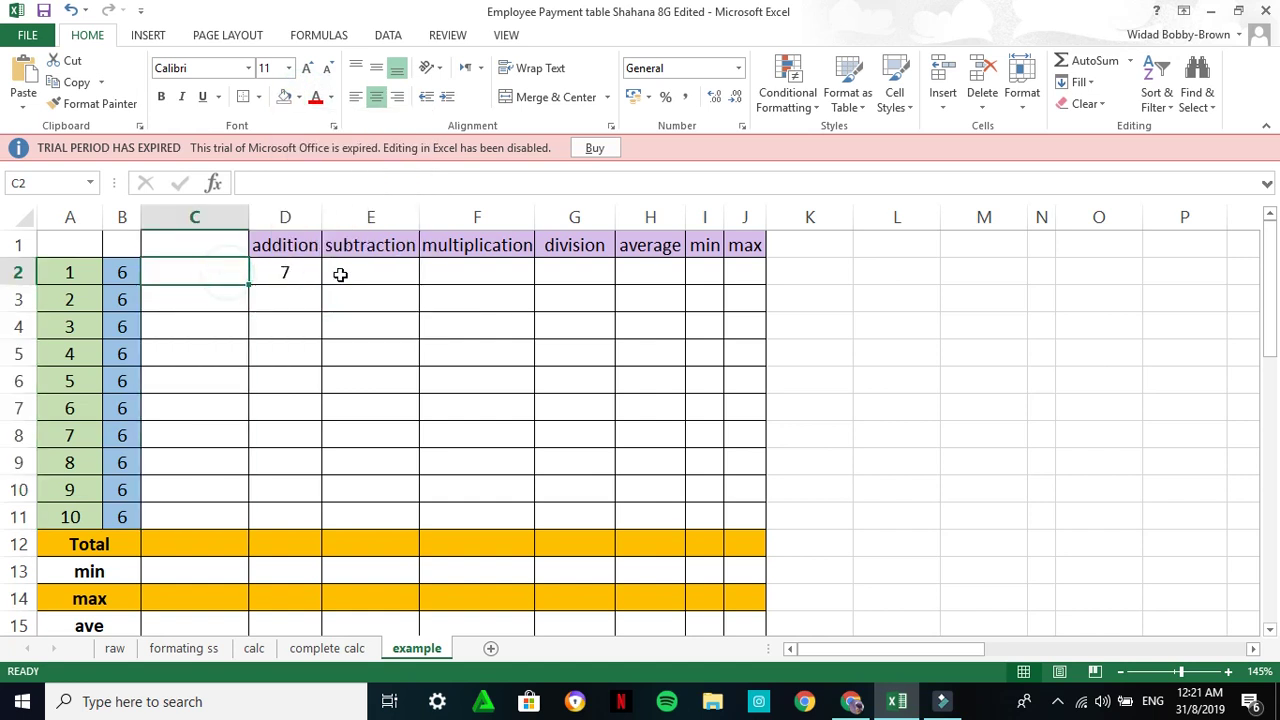
pyautogui.write('=')
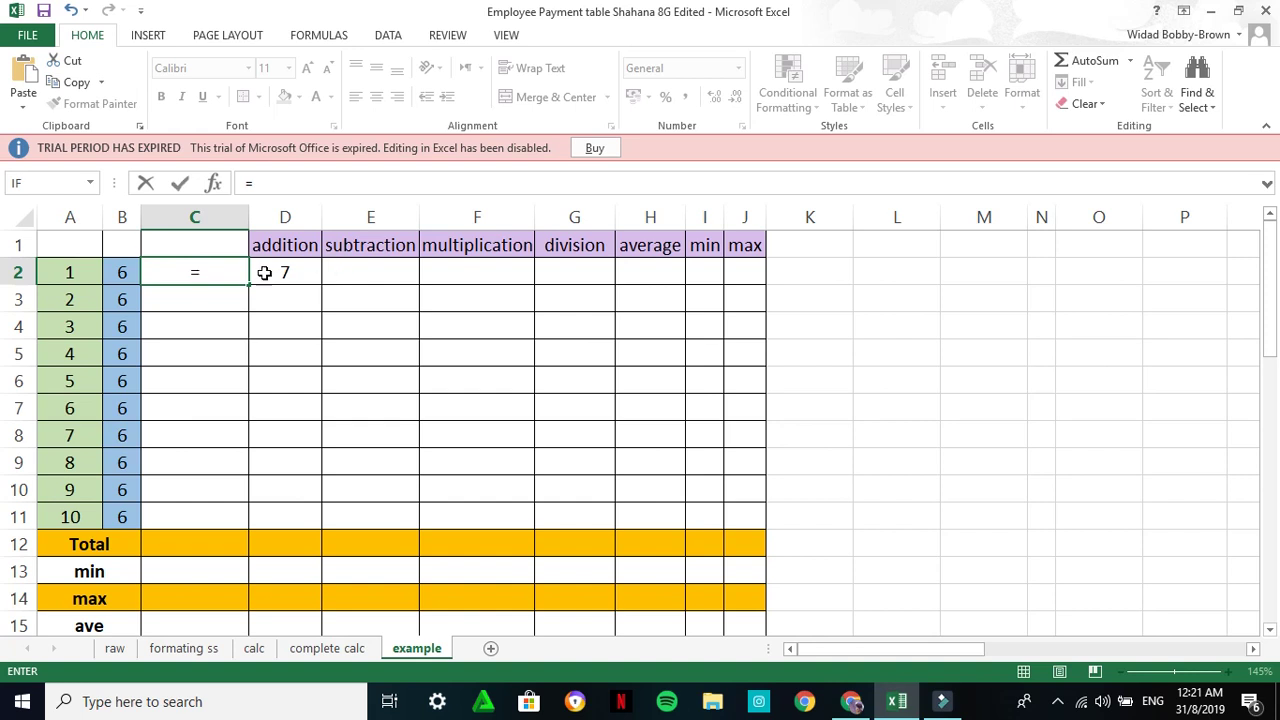
pyautogui.press('Escape')
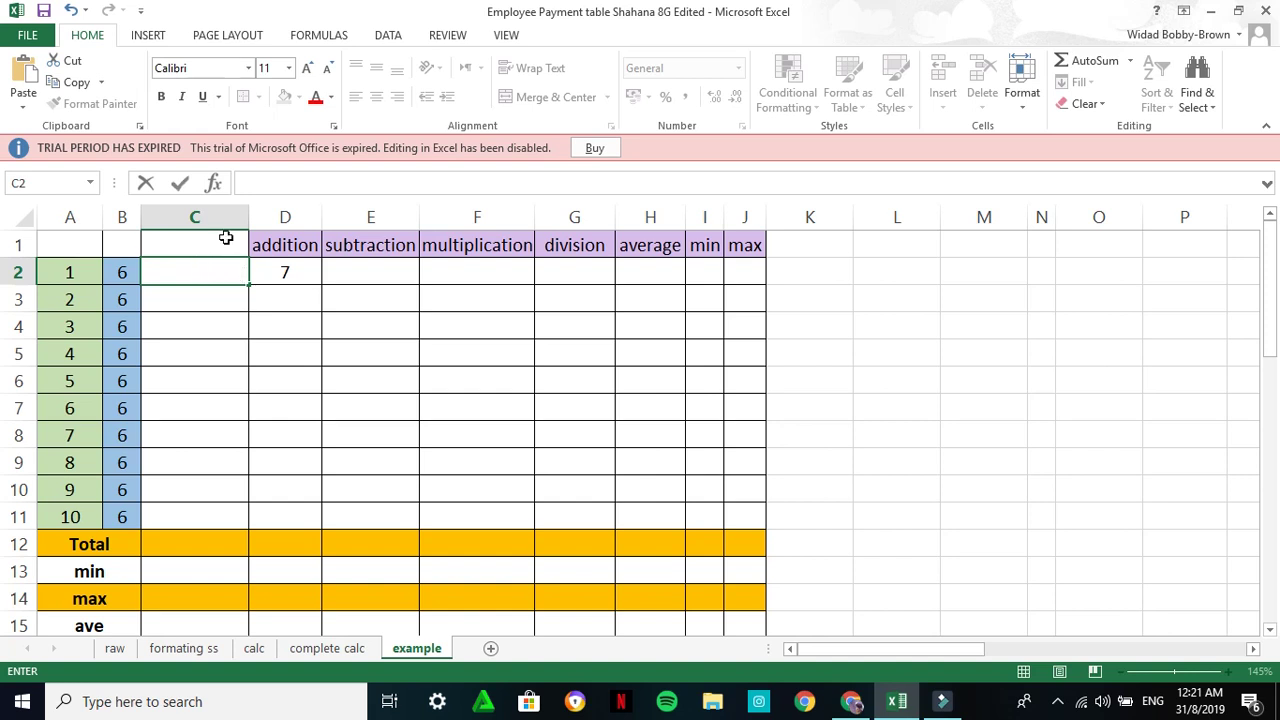
# Delete the blank column C before the addition column
pyautogui.click(200, 215)
pyautogui.rightClick(200, 215)
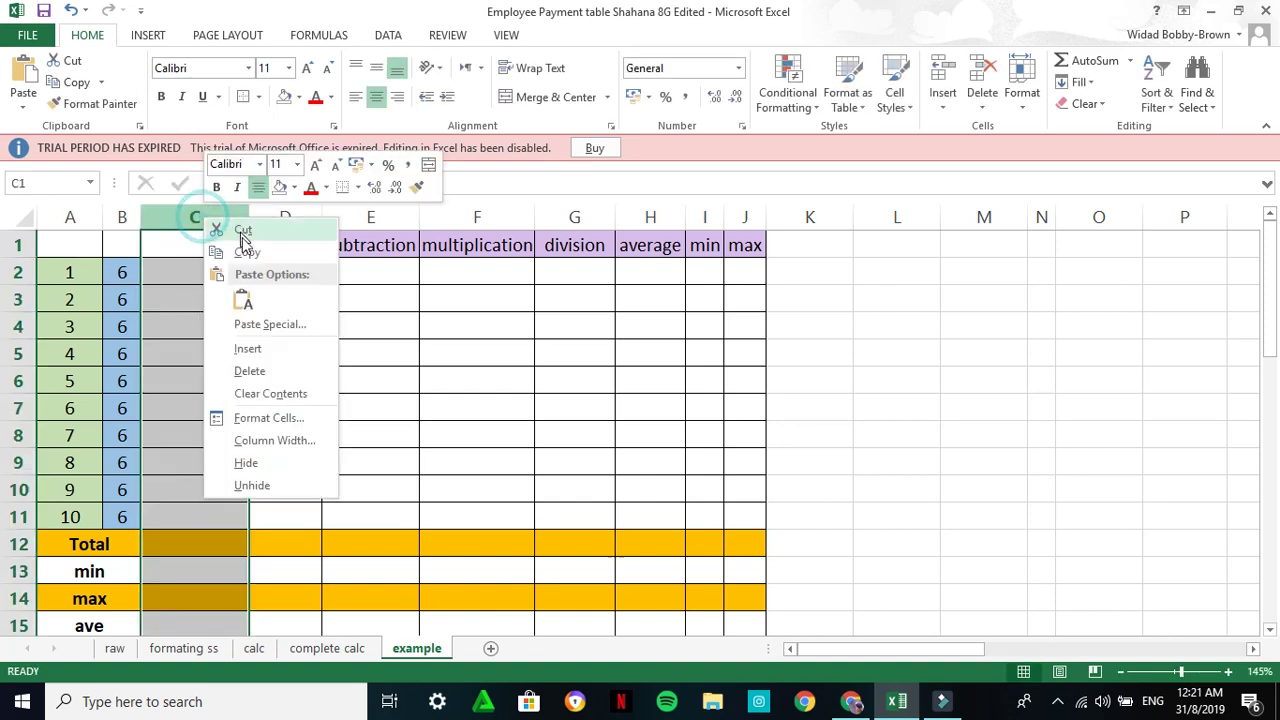
pyautogui.click(251, 370)
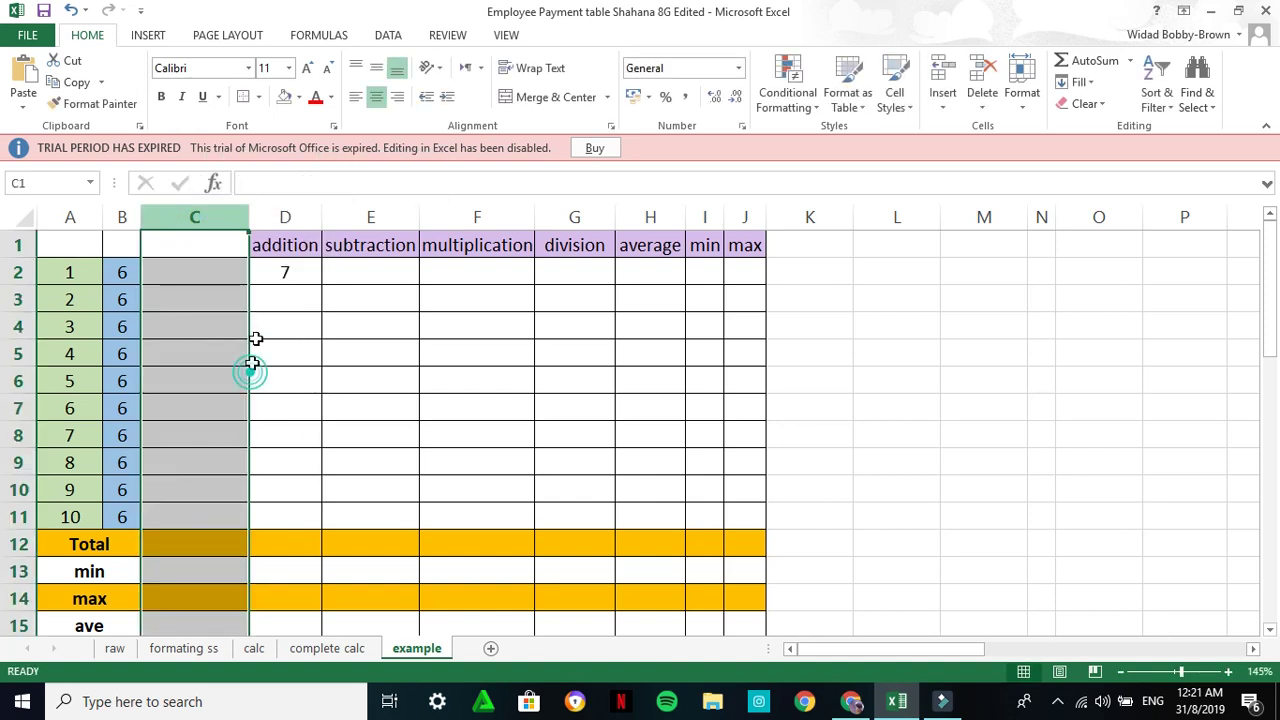
# Insert a blank column between the addition and subtraction columns and widen it
pyautogui.click(263, 217)
pyautogui.rightClick(263, 217)
pyautogui.click(316, 355)
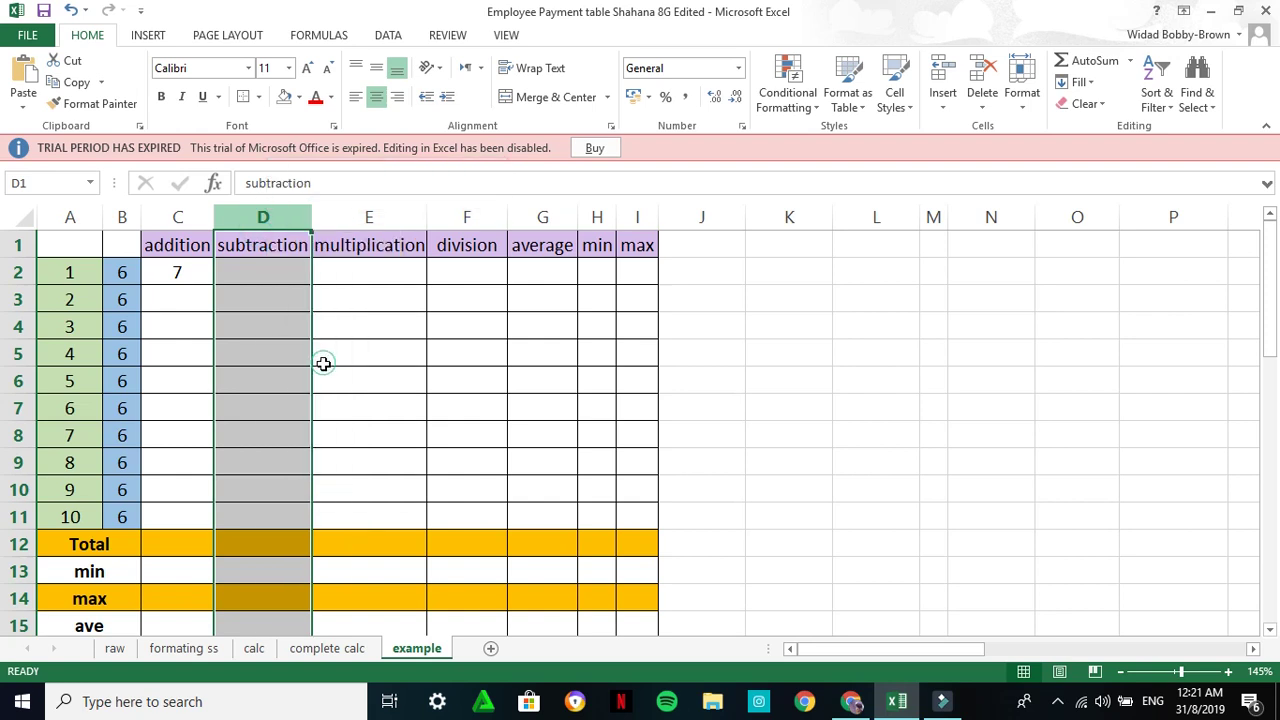
pyautogui.click(270, 380)
pyautogui.moveTo(287, 218); pyautogui.dragTo(334, 218)
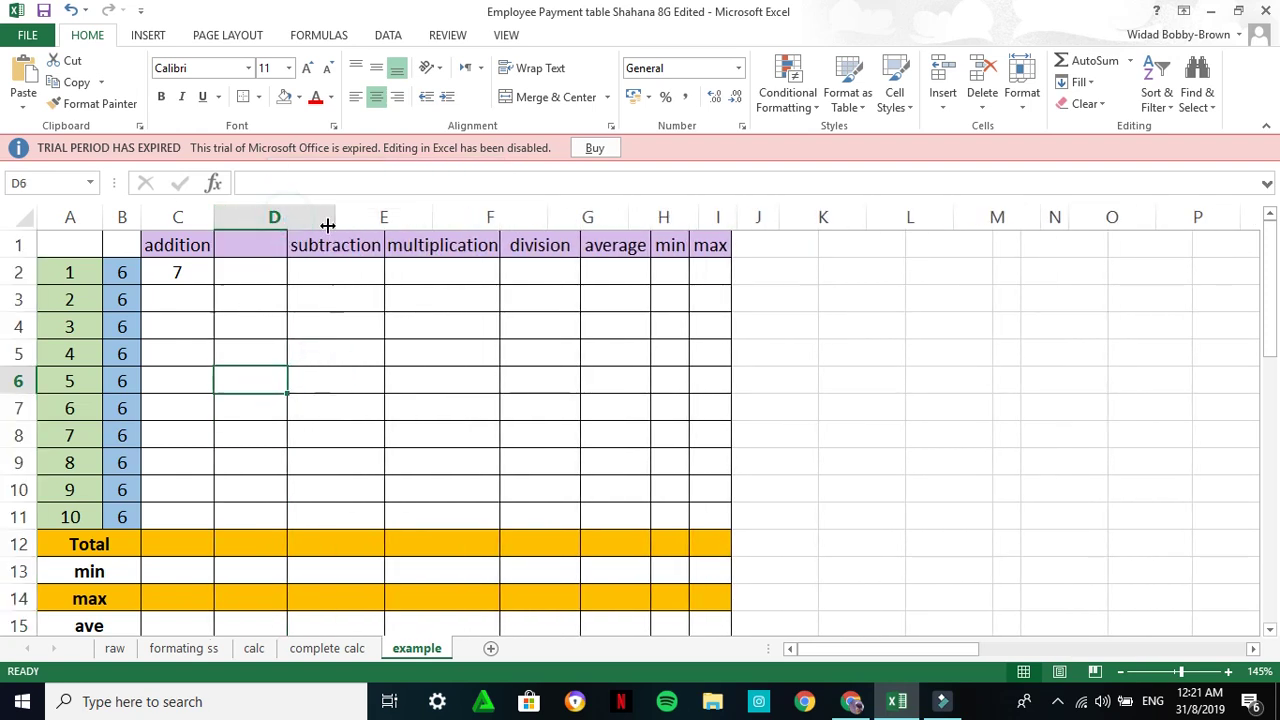
# Enter the constant addition formula =1+6 in cell D2 instead of using cell references
pyautogui.click(250, 274)
pyautogui.write('=')
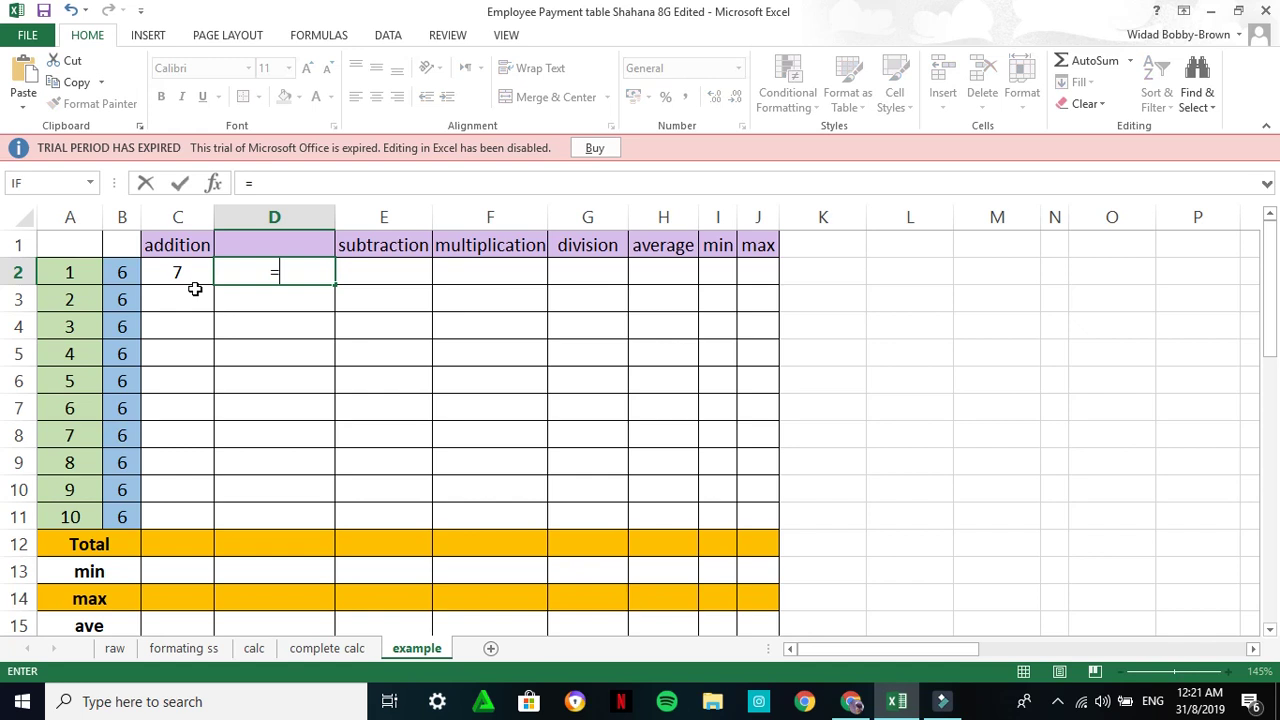
pyautogui.click(87, 274)
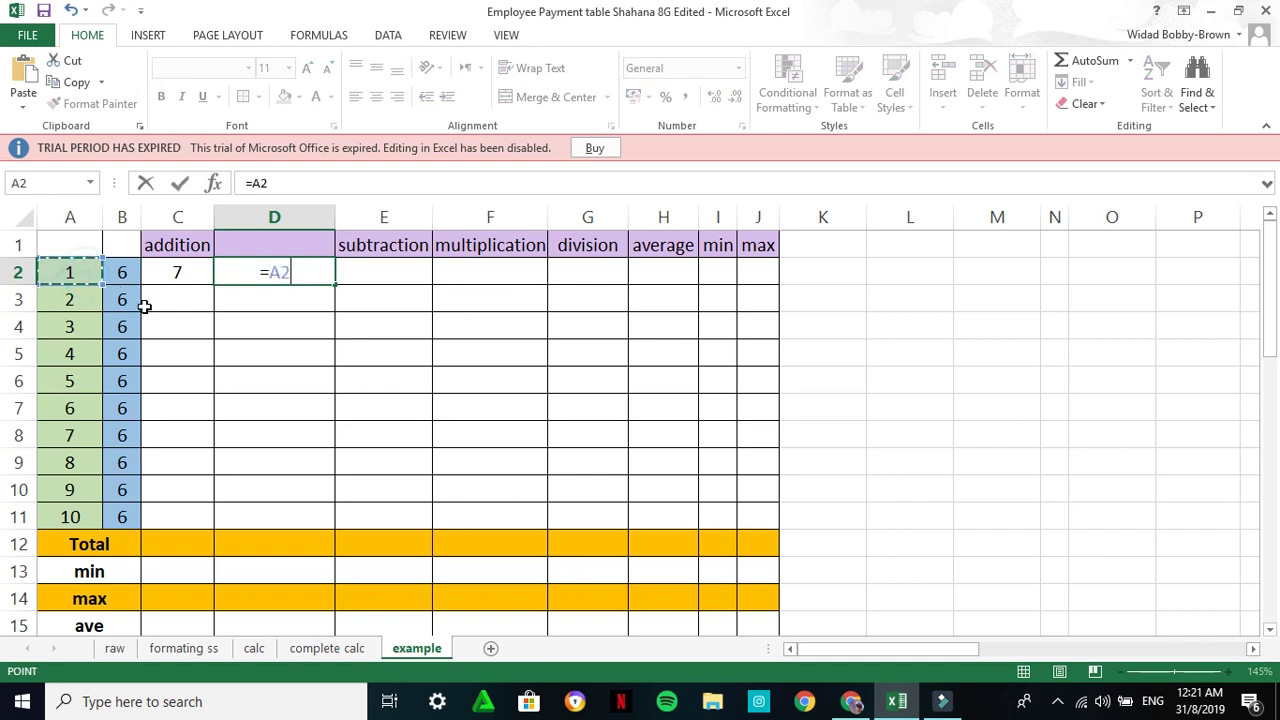
pyautogui.write('+')
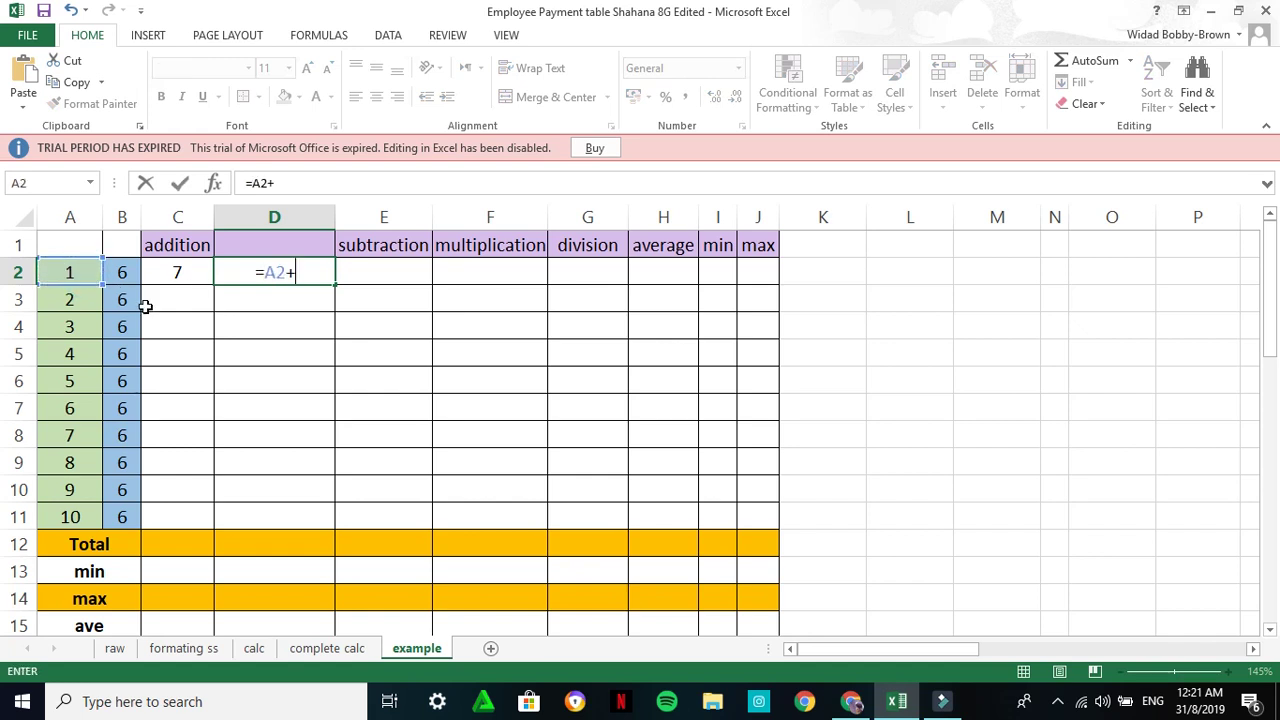
pyautogui.press('BackSpace')
pyautogui.press('BackSpace')
pyautogui.press('BackSpace')
pyautogui.write('1')
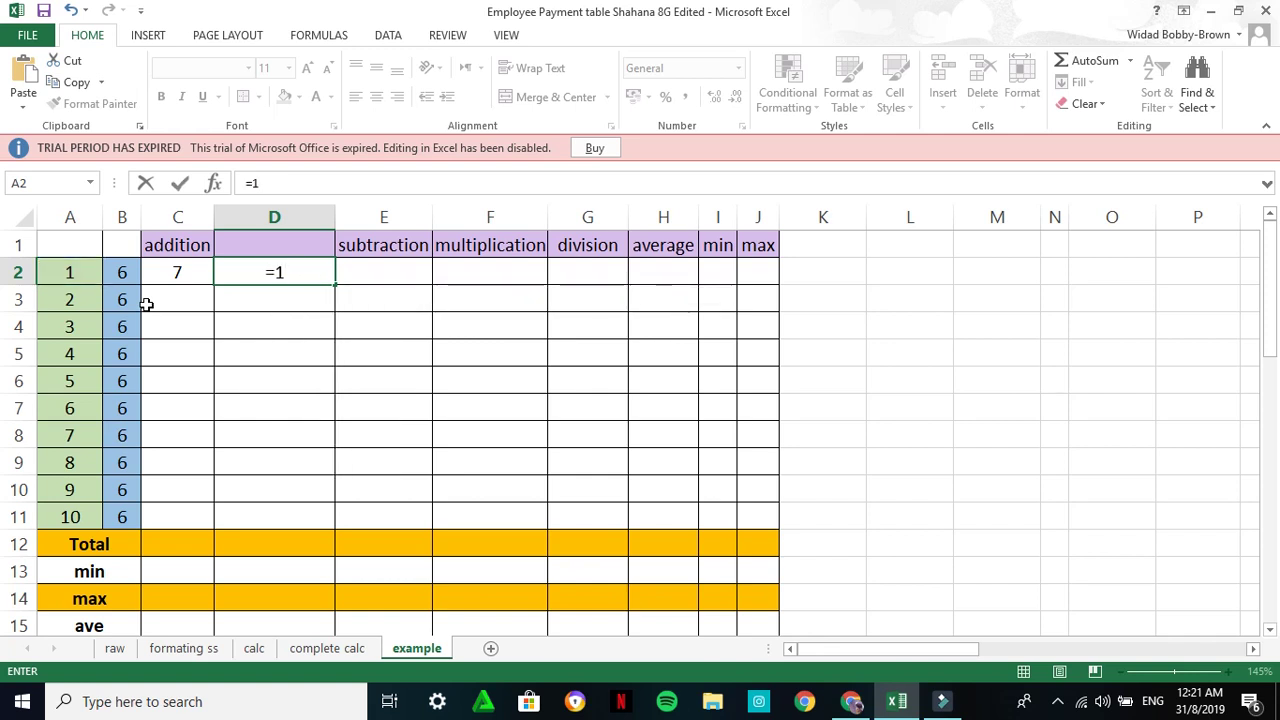
pyautogui.write('+')
pyautogui.click(121, 274)
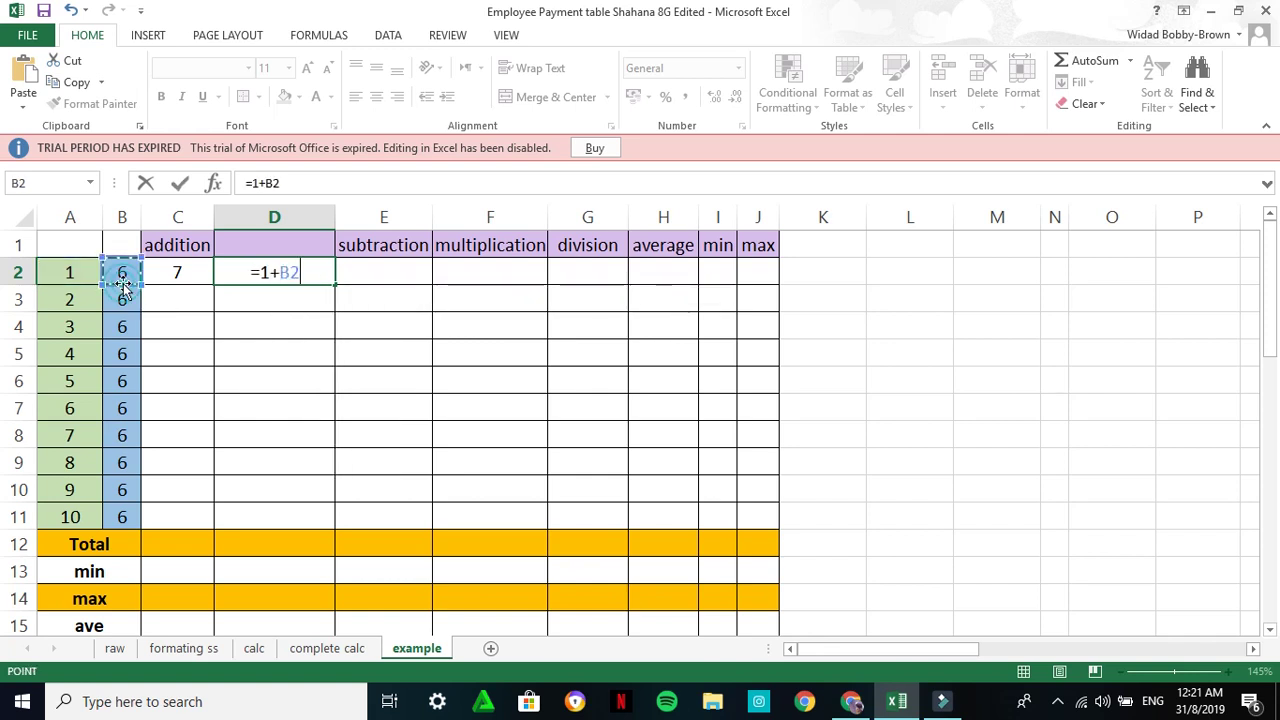
pyautogui.press('BackSpace')
pyautogui.press('BackSpace')
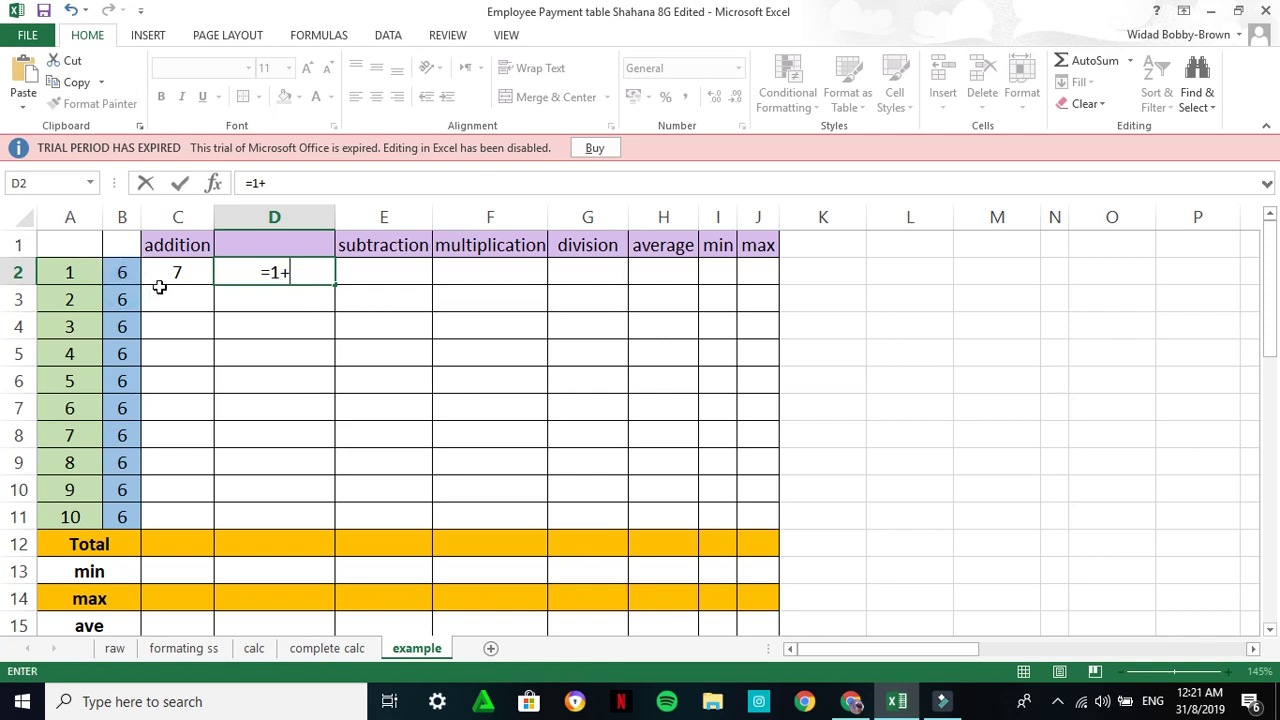
pyautogui.write('6')
pyautogui.press('Return')
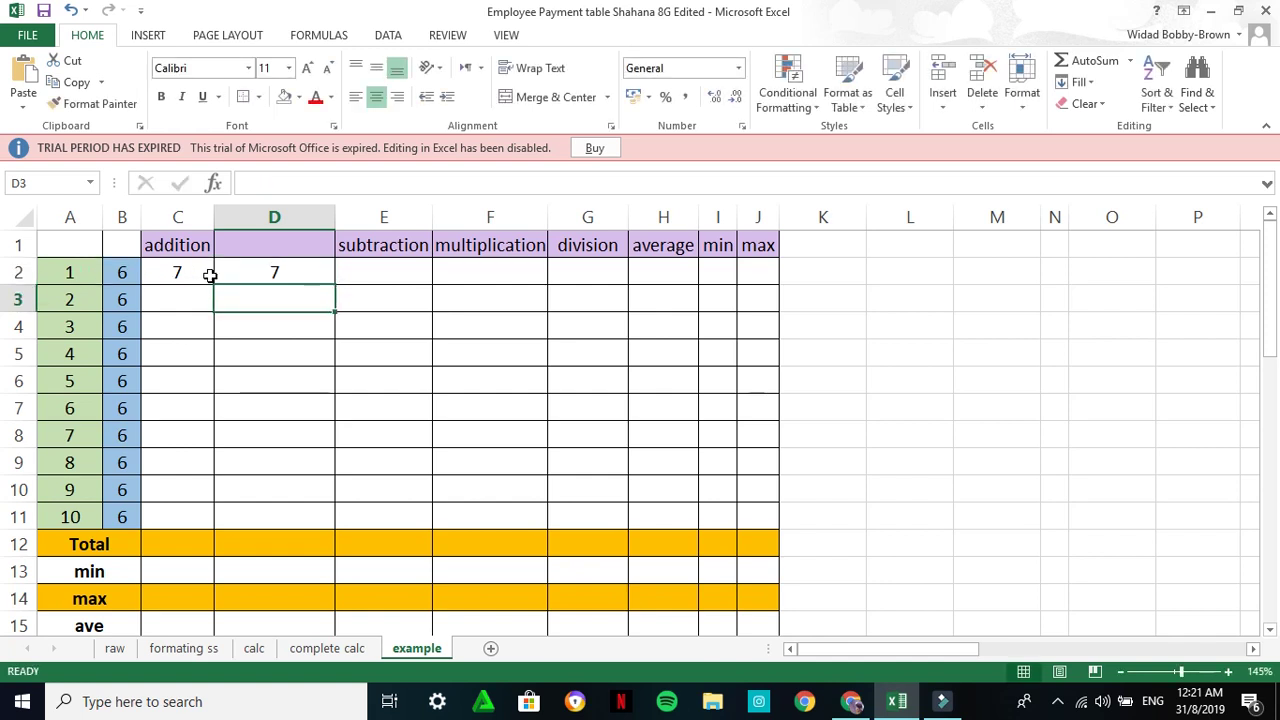
# Fill the formulas in C2 and D2 down their columns to row 11
pyautogui.click(190, 278)
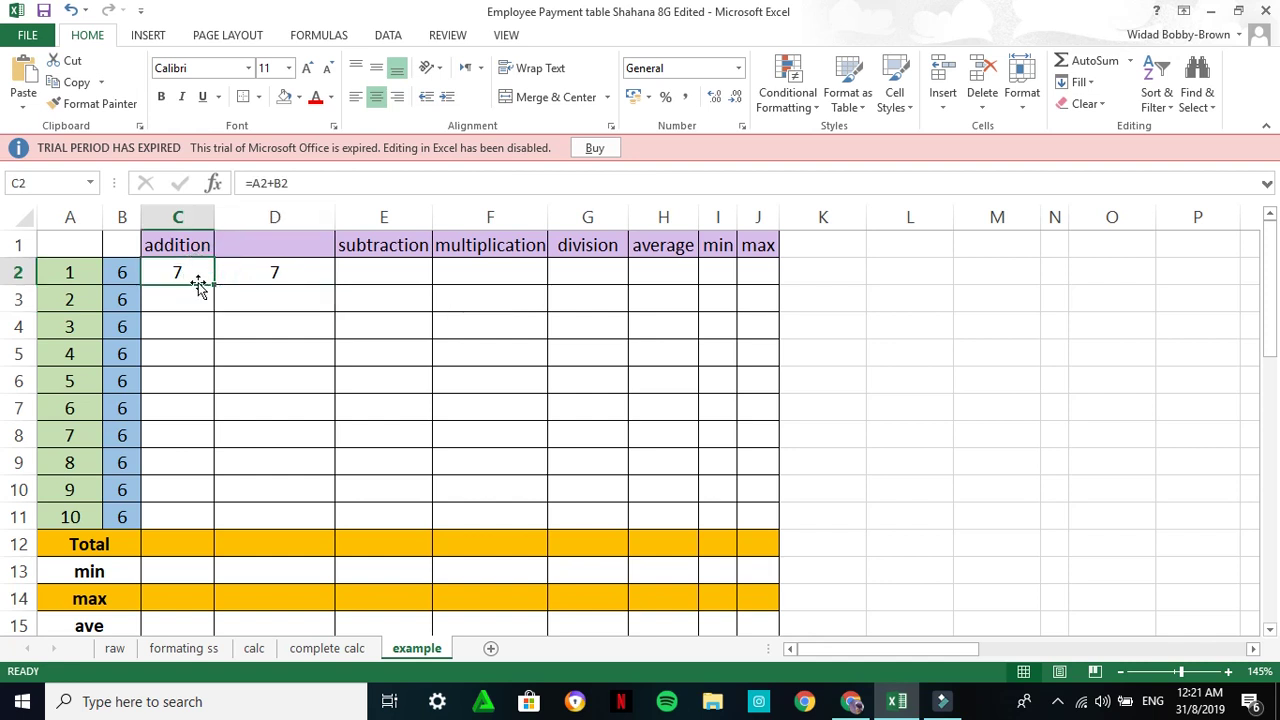
pyautogui.moveTo(213, 285); pyautogui.dragTo(205, 517)
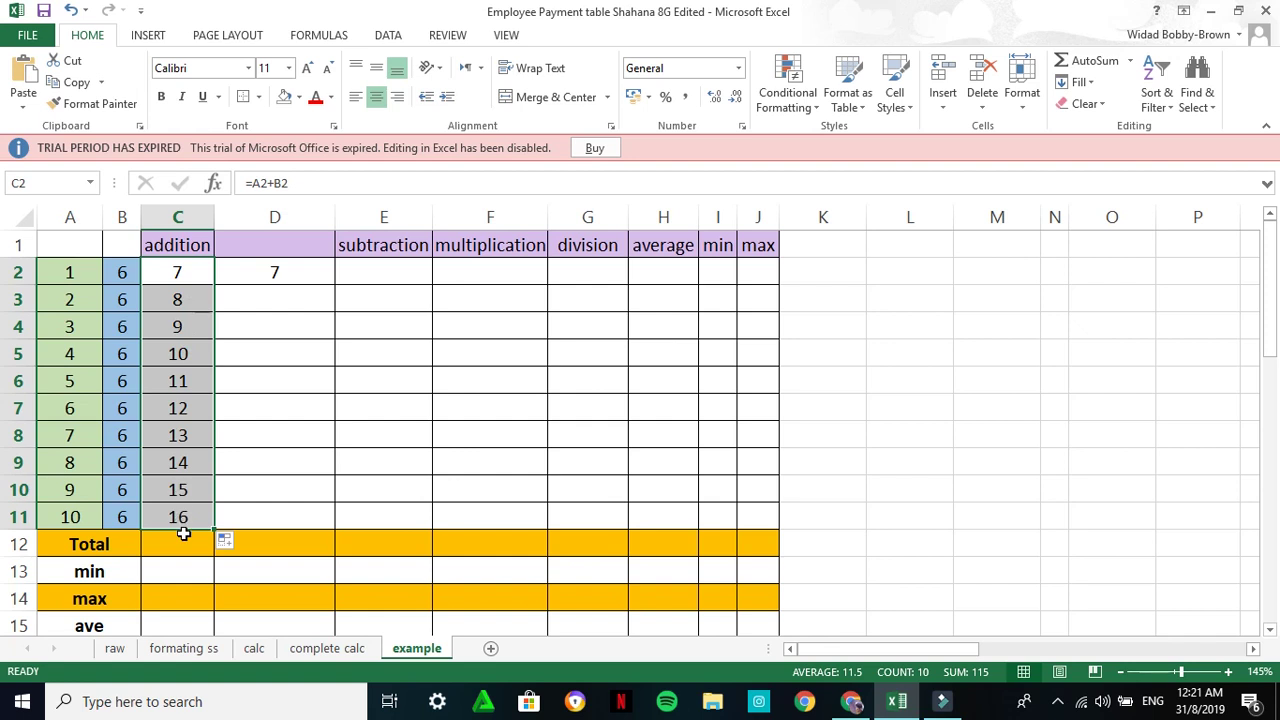
pyautogui.click(294, 274)
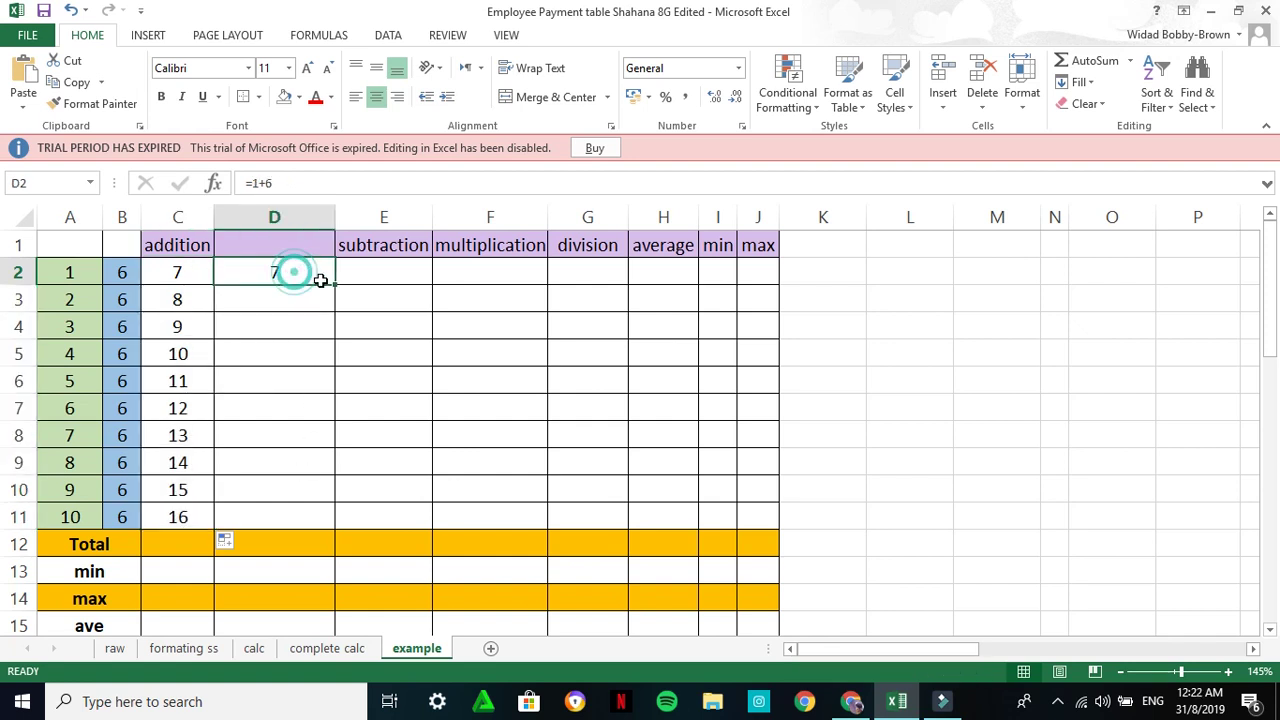
pyautogui.moveTo(338, 286); pyautogui.dragTo(334, 528)
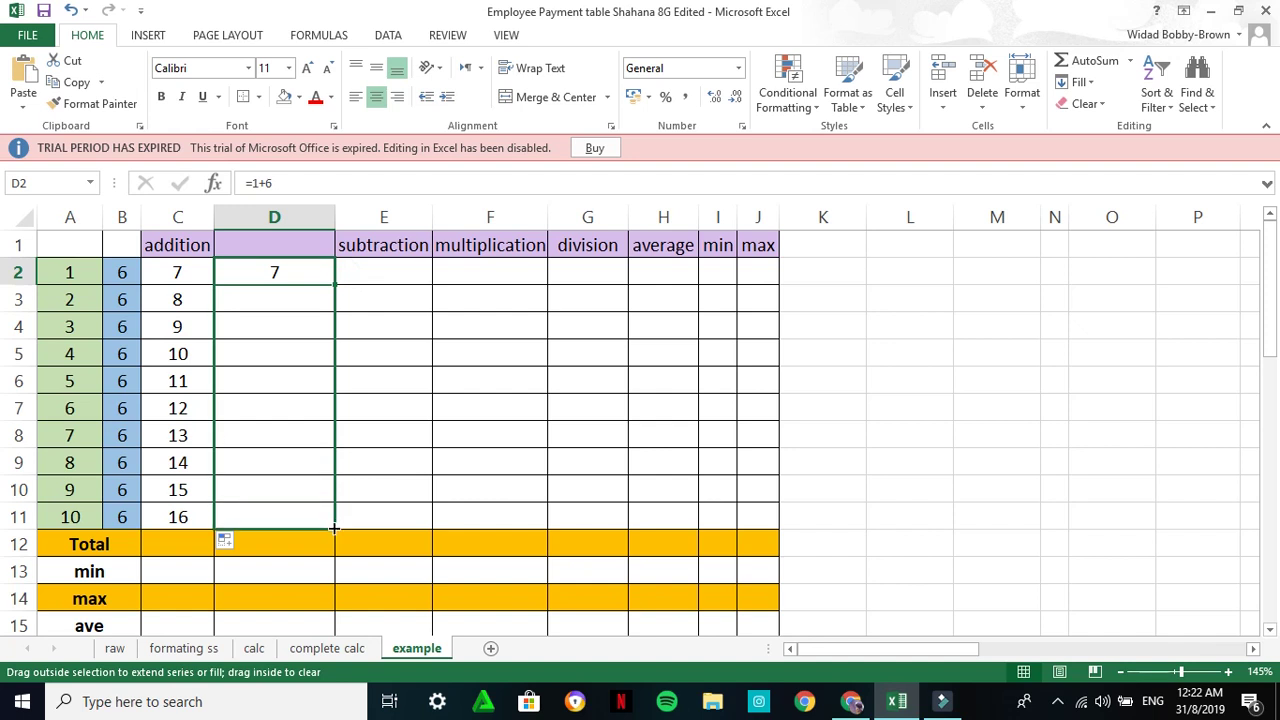
pyautogui.moveTo(334, 528); pyautogui.dragTo(334, 528)
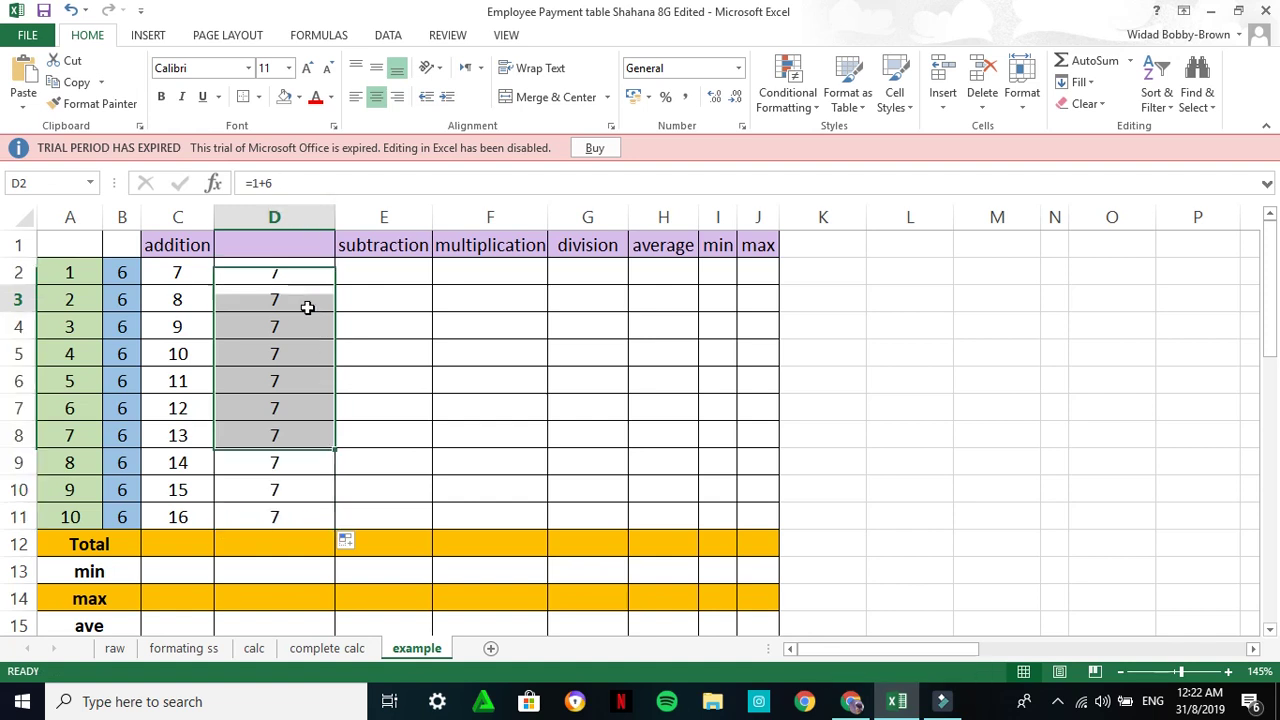
# Widen column B and set cell B2 to 2345
pyautogui.click(122, 274)
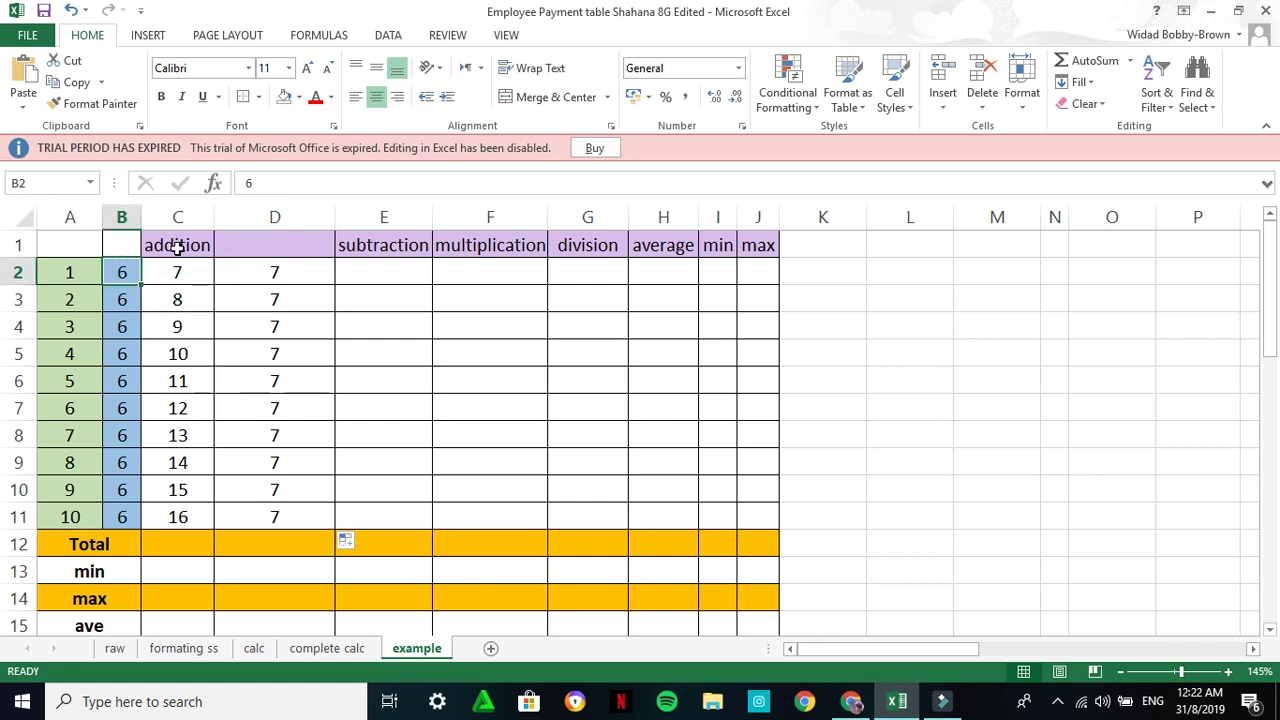
pyautogui.moveTo(141, 217); pyautogui.dragTo(183, 221)
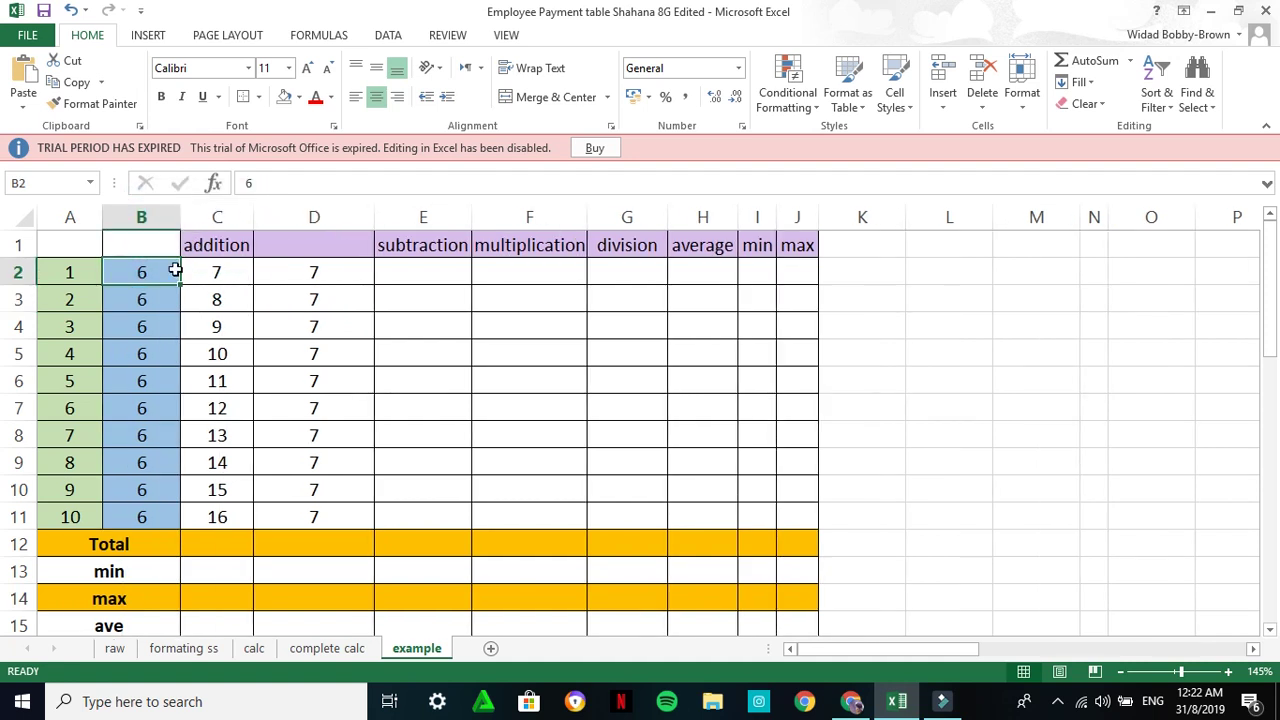
pyautogui.write('2345')
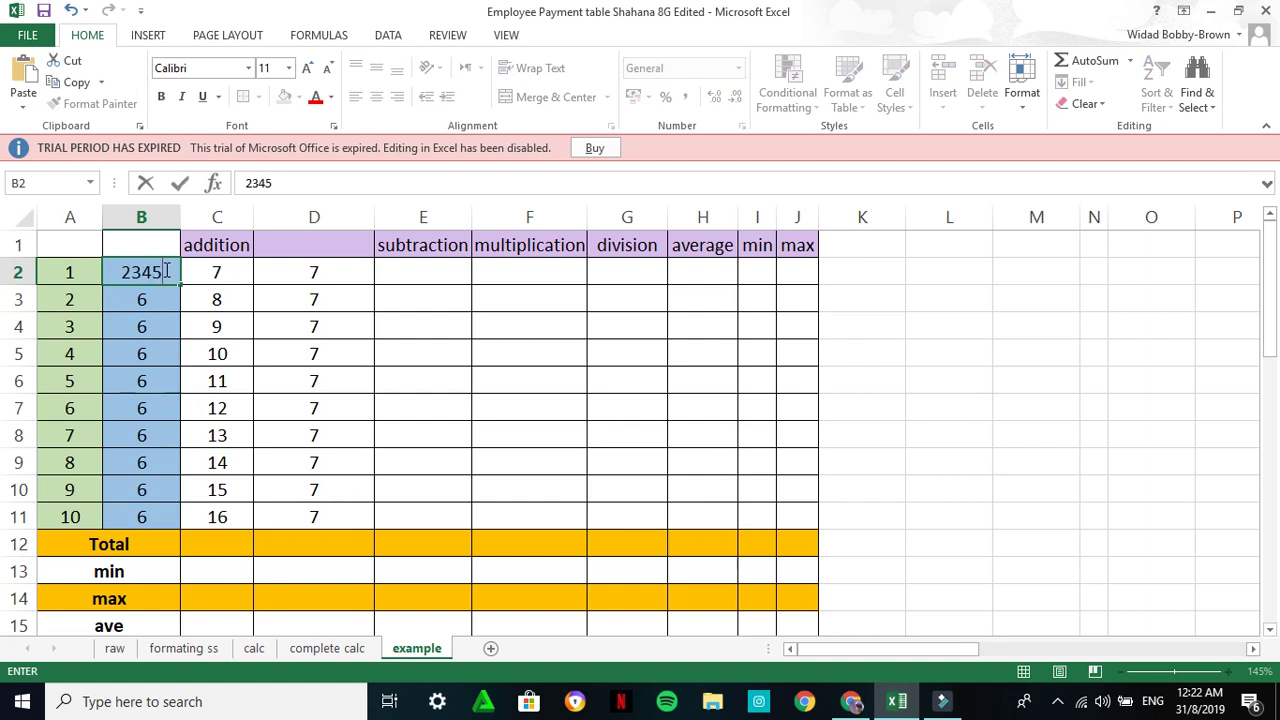
pyautogui.press('Return')
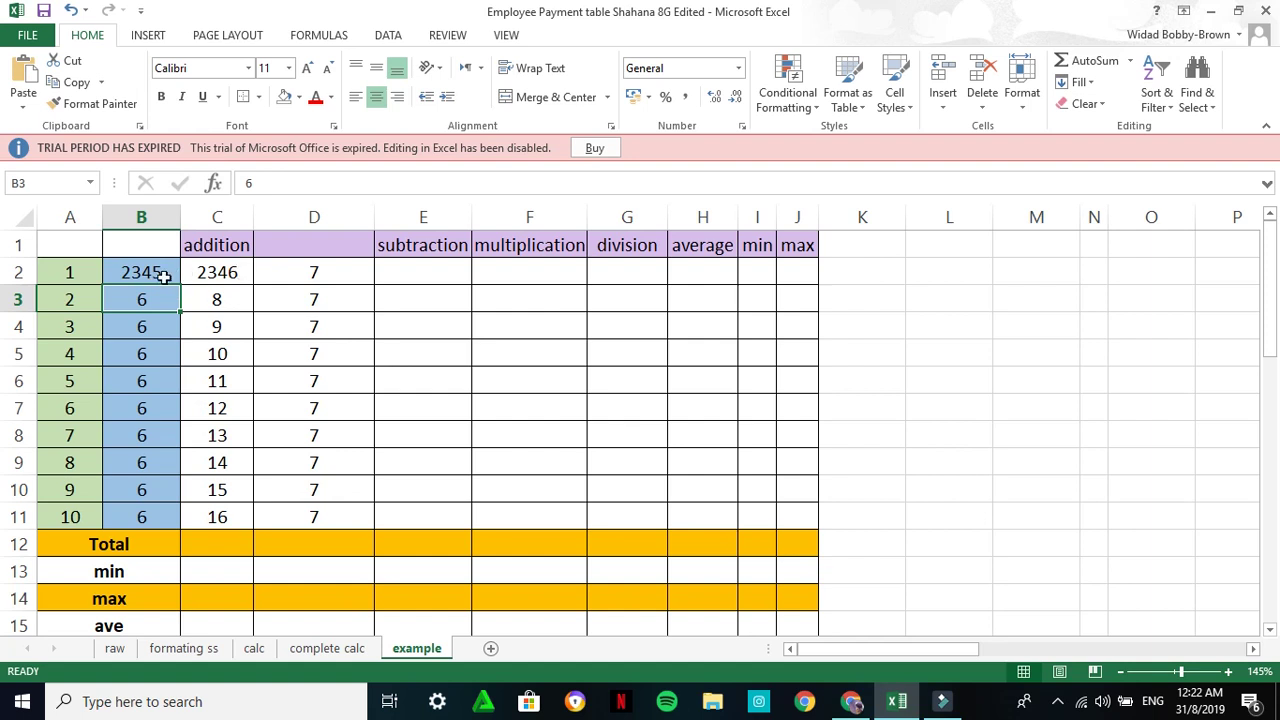
# Erase the constant formula =1+6 from cell D2
pyautogui.click(346, 276)
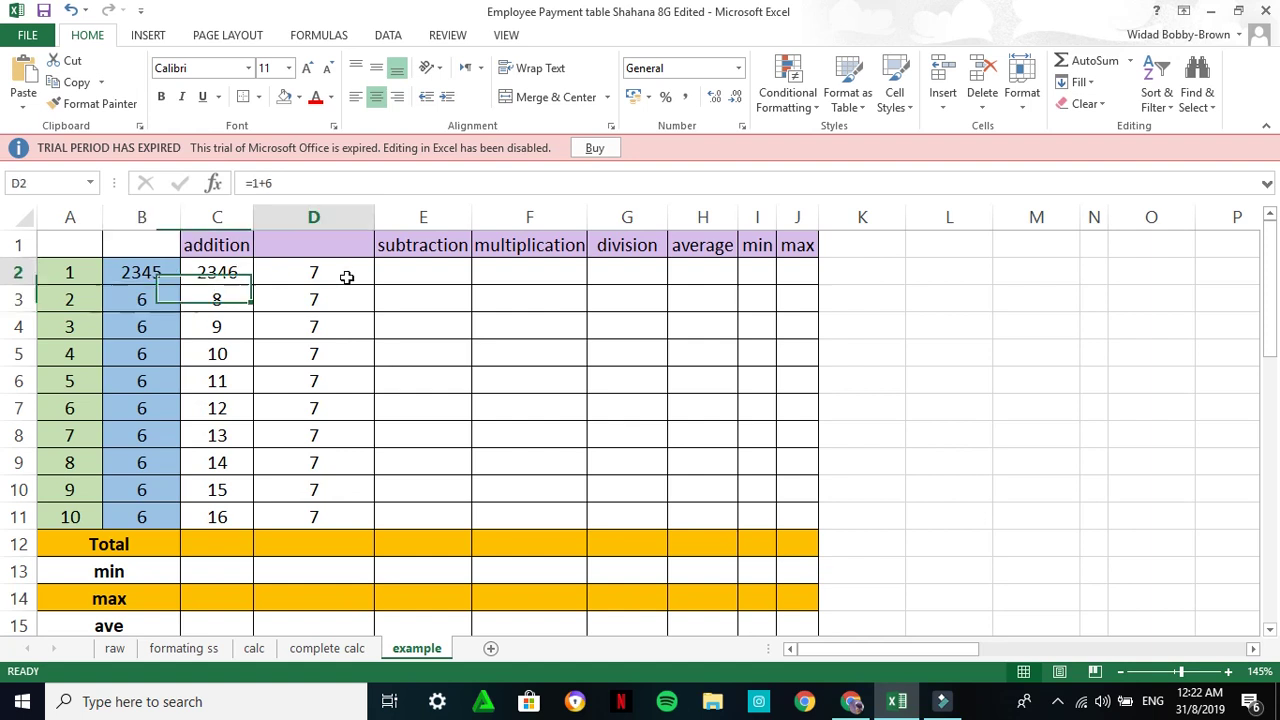
pyautogui.click(279, 183)
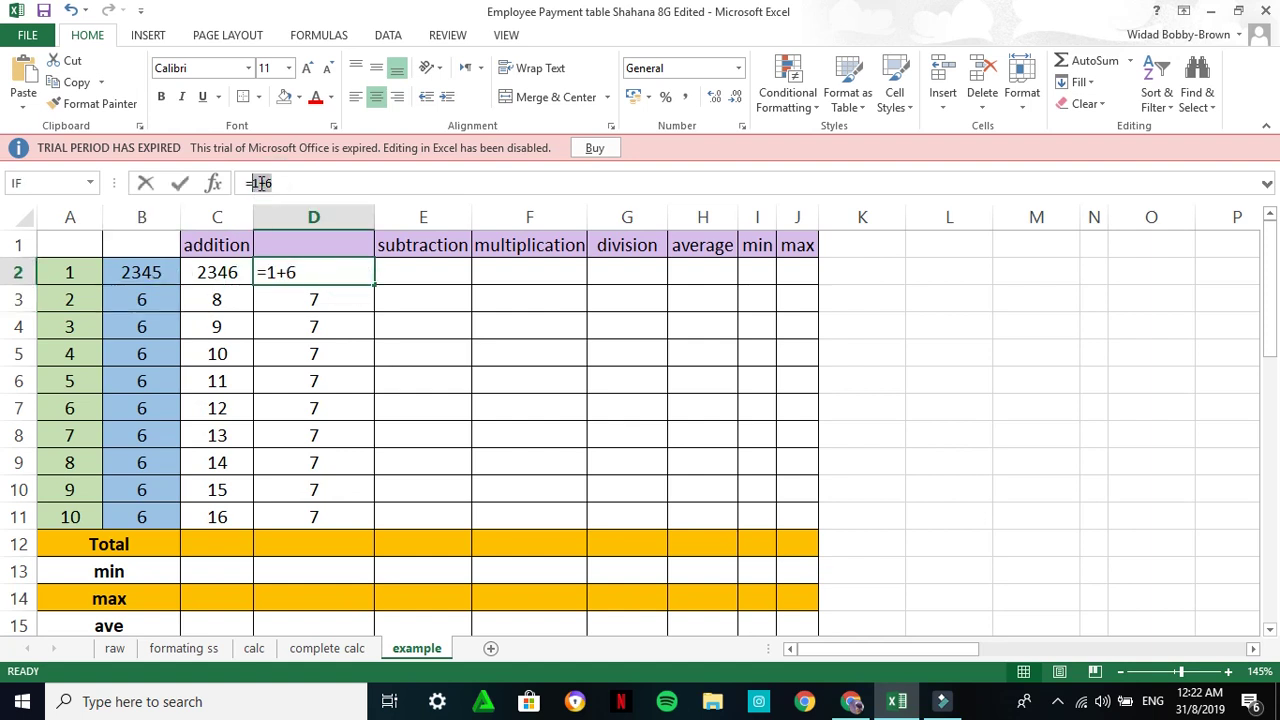
pyautogui.click(340, 190)
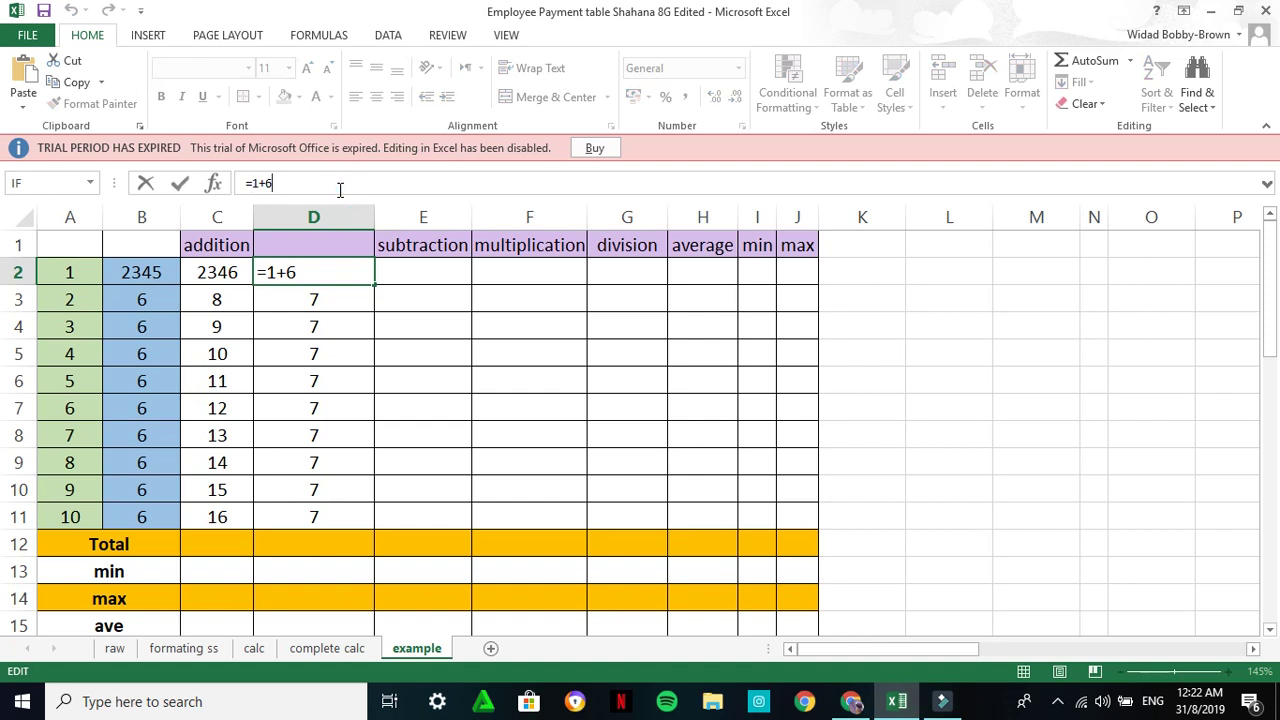
pyautogui.press('BackSpace')
pyautogui.press('BackSpace')
pyautogui.press('BackSpace')
pyautogui.press('BackSpace')
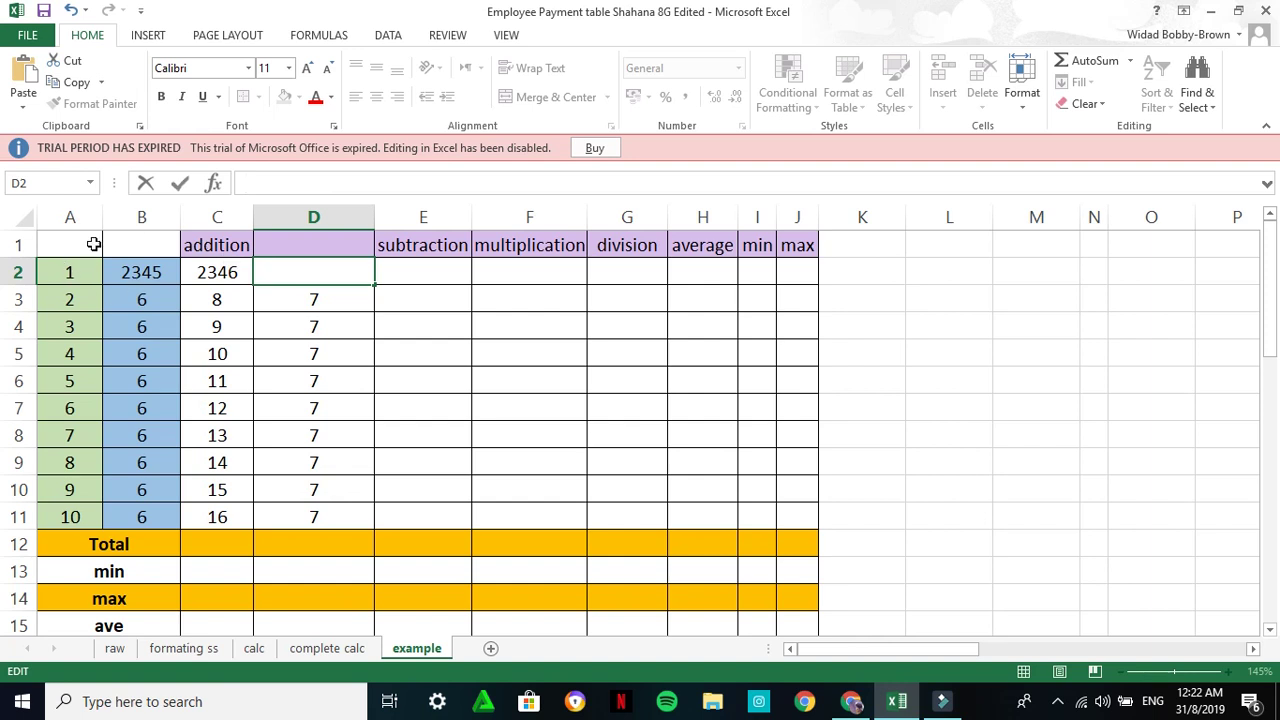
# Delete column D between the addition and subtraction columns
pyautogui.click(313, 218)
pyautogui.rightClick(315, 222)
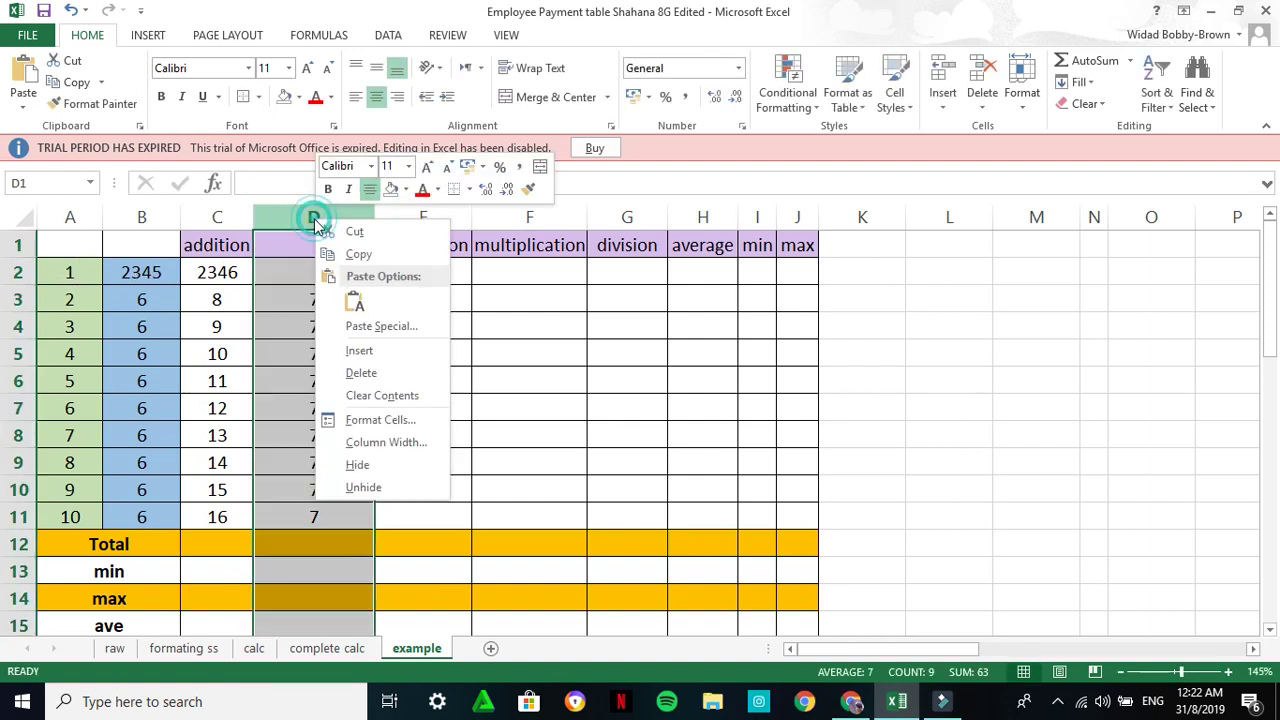
pyautogui.click(361, 372)
# Set cell B2 to 6
pyautogui.click(149, 277)
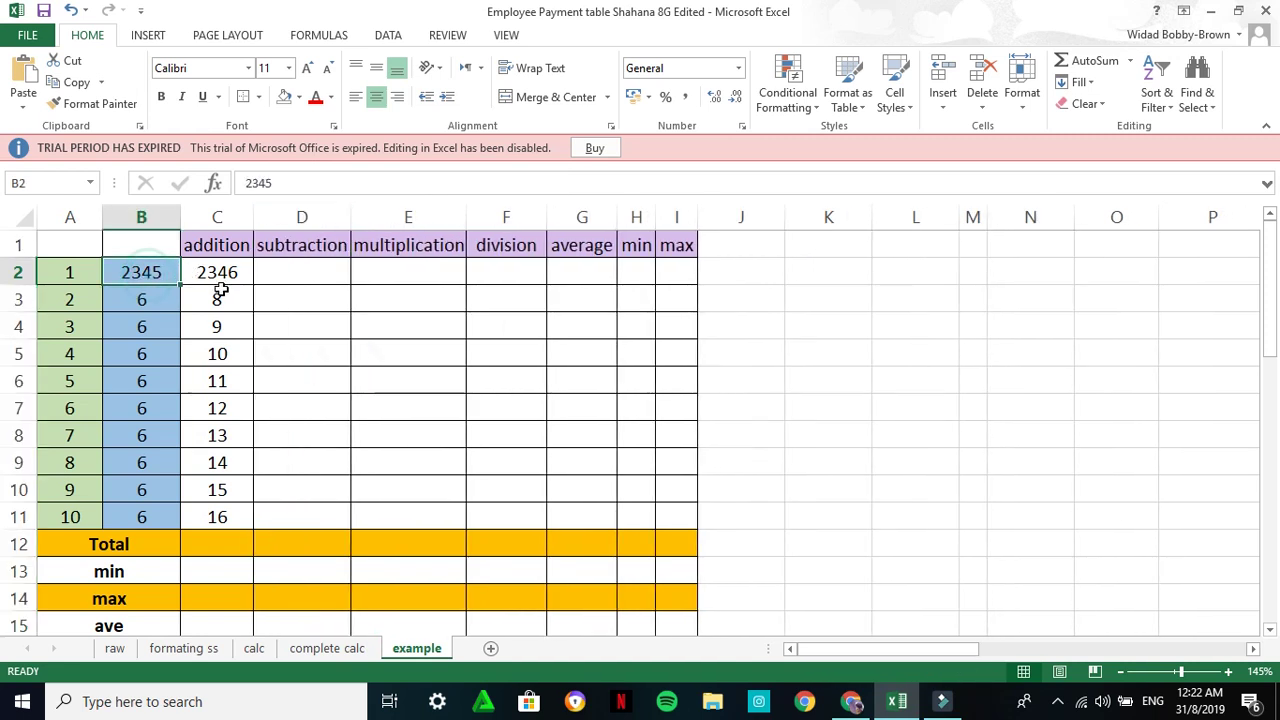
pyautogui.write('5')
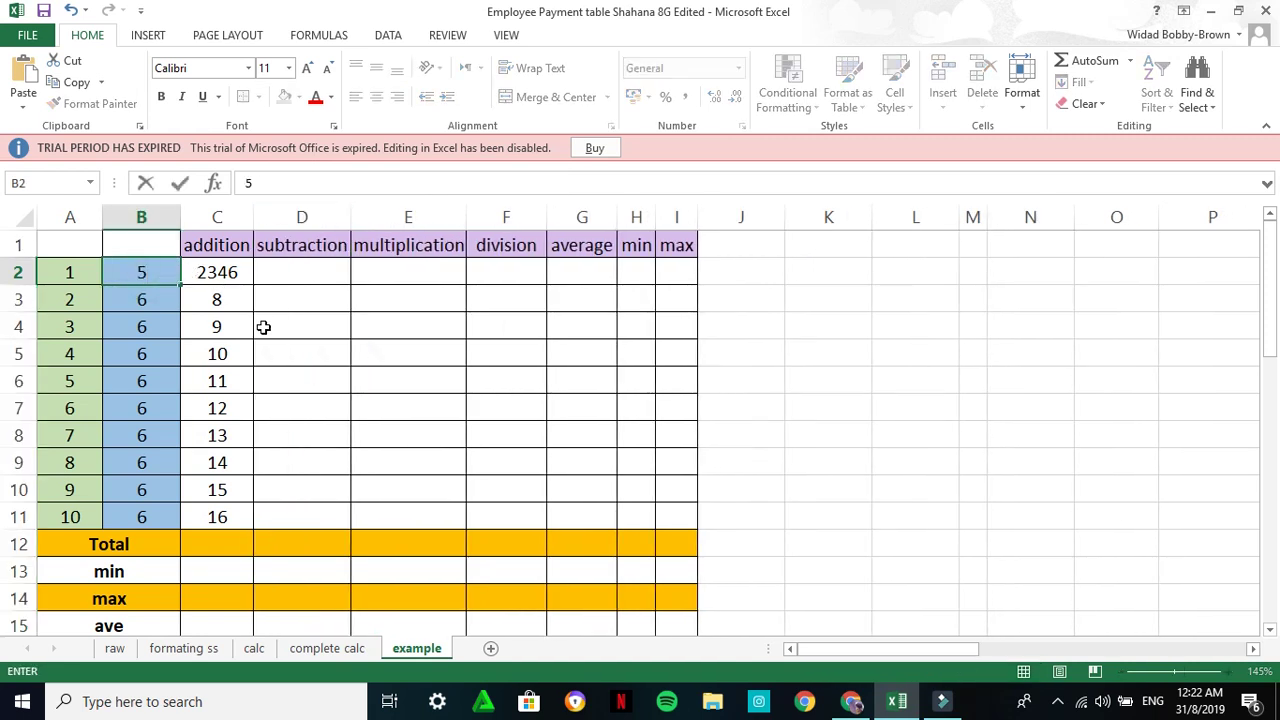
pyautogui.press('BackSpace')
pyautogui.write('6')
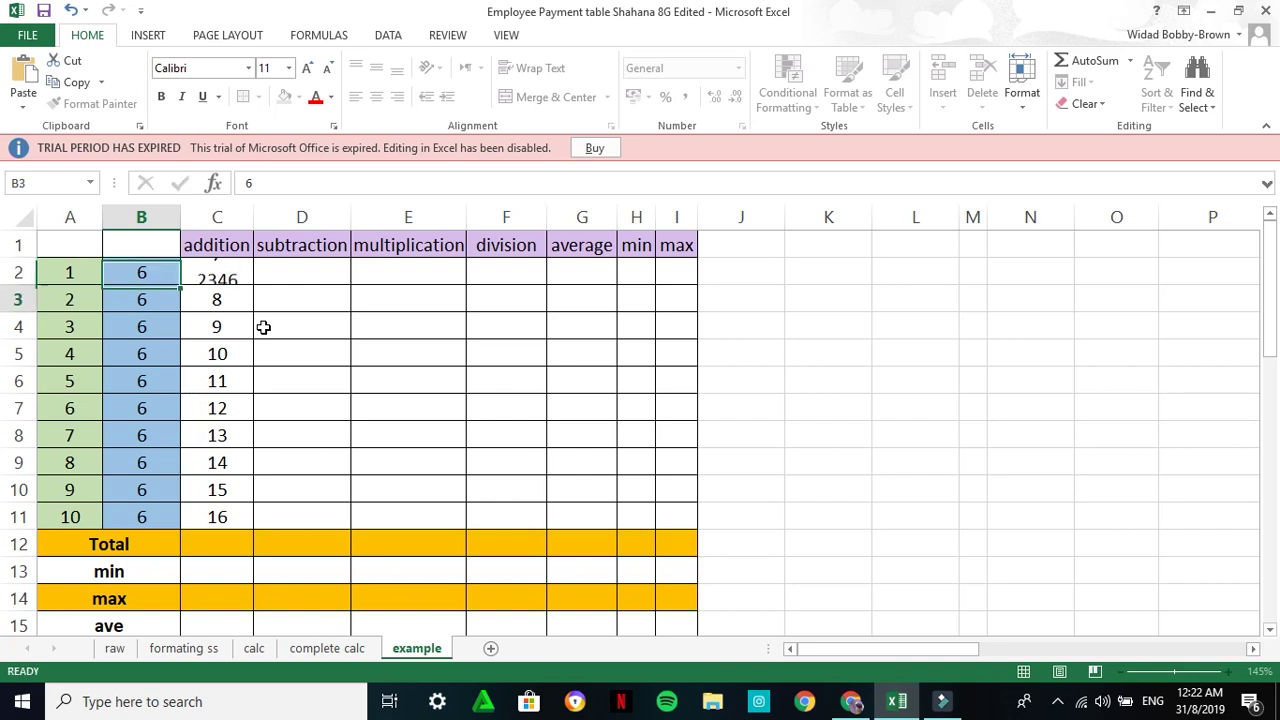
pyautogui.press('Return')
pyautogui.click(281, 358)
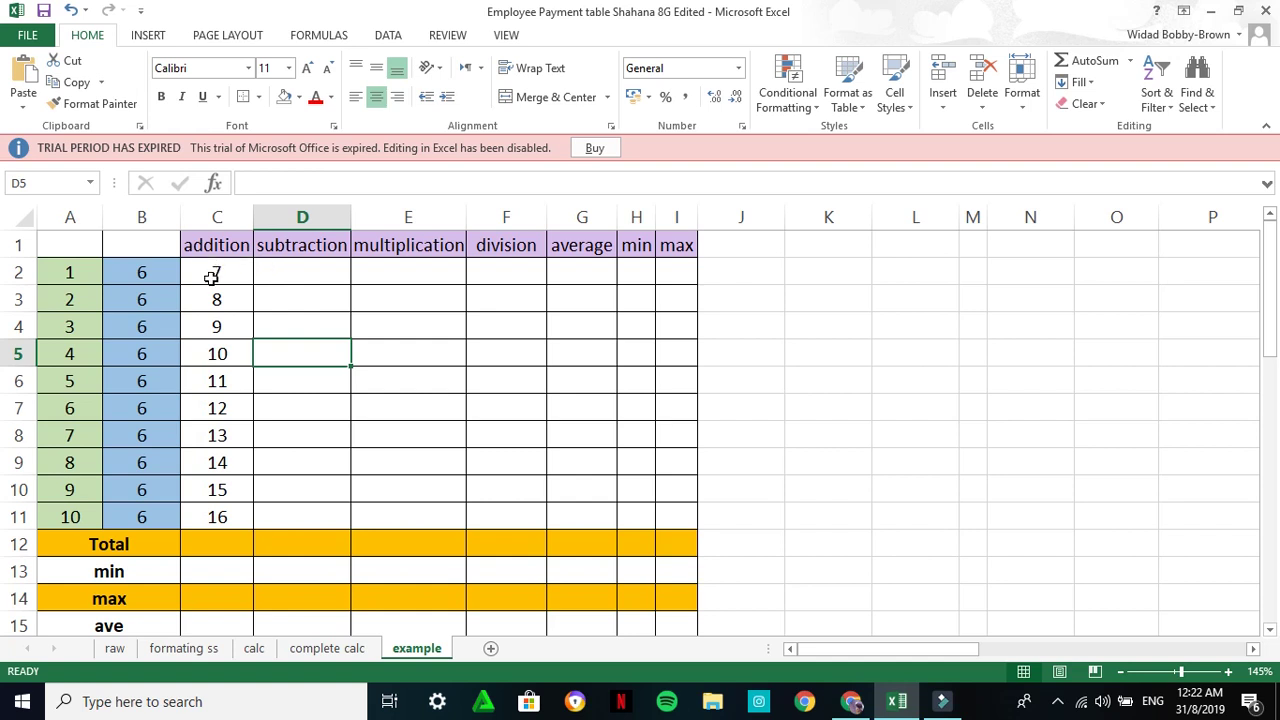
# Enter =A2-B2 in cell D2 of the subtraction column and fill it down to D11
pyautogui.click(288, 280)
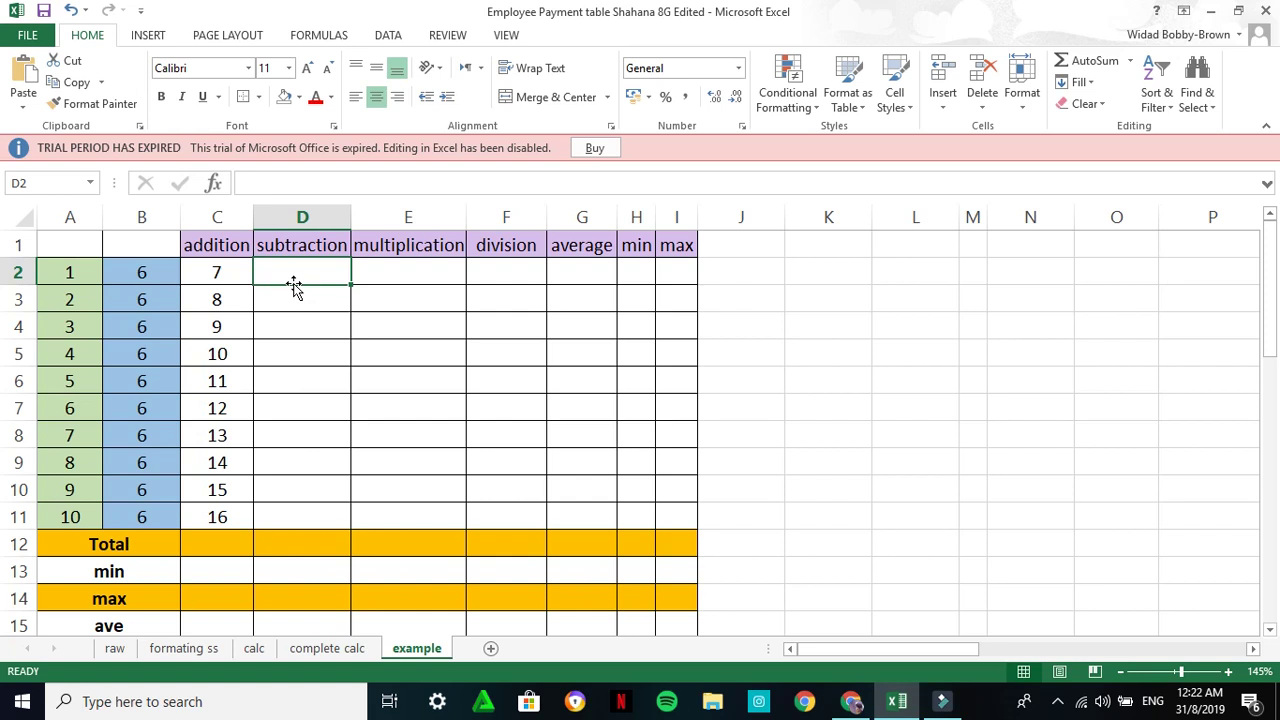
pyautogui.write('=')
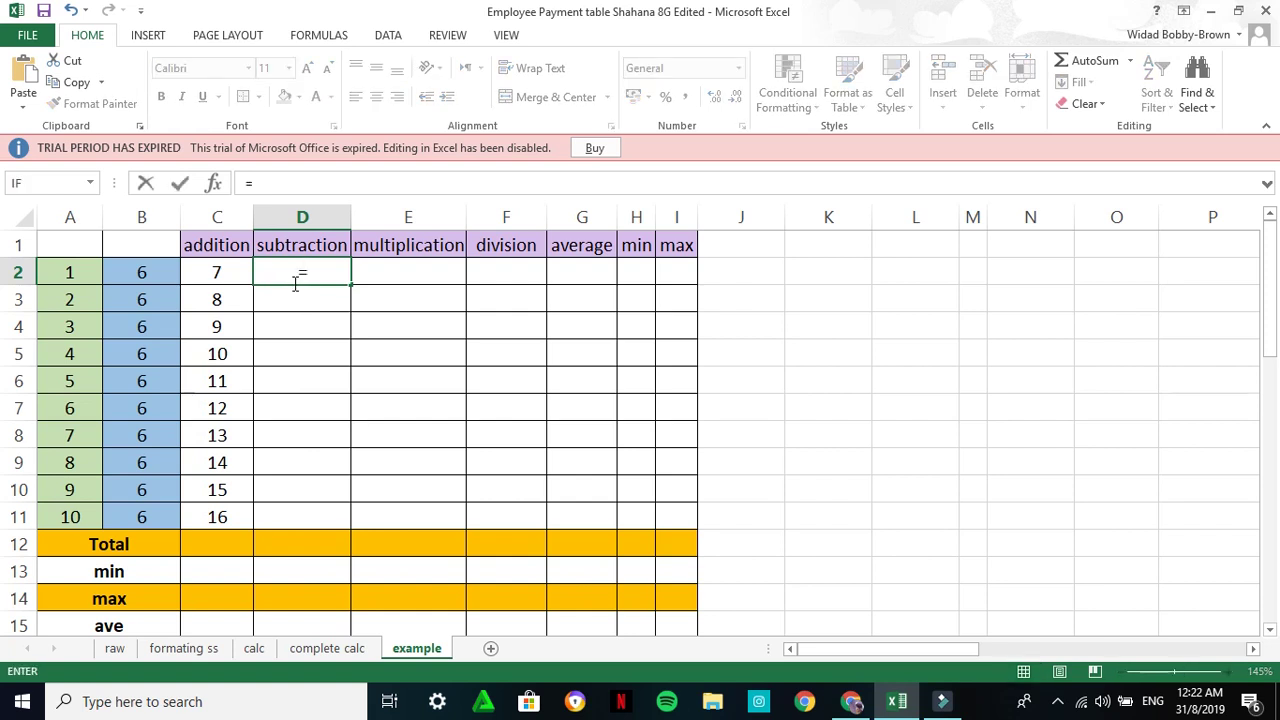
pyautogui.click(60, 270)
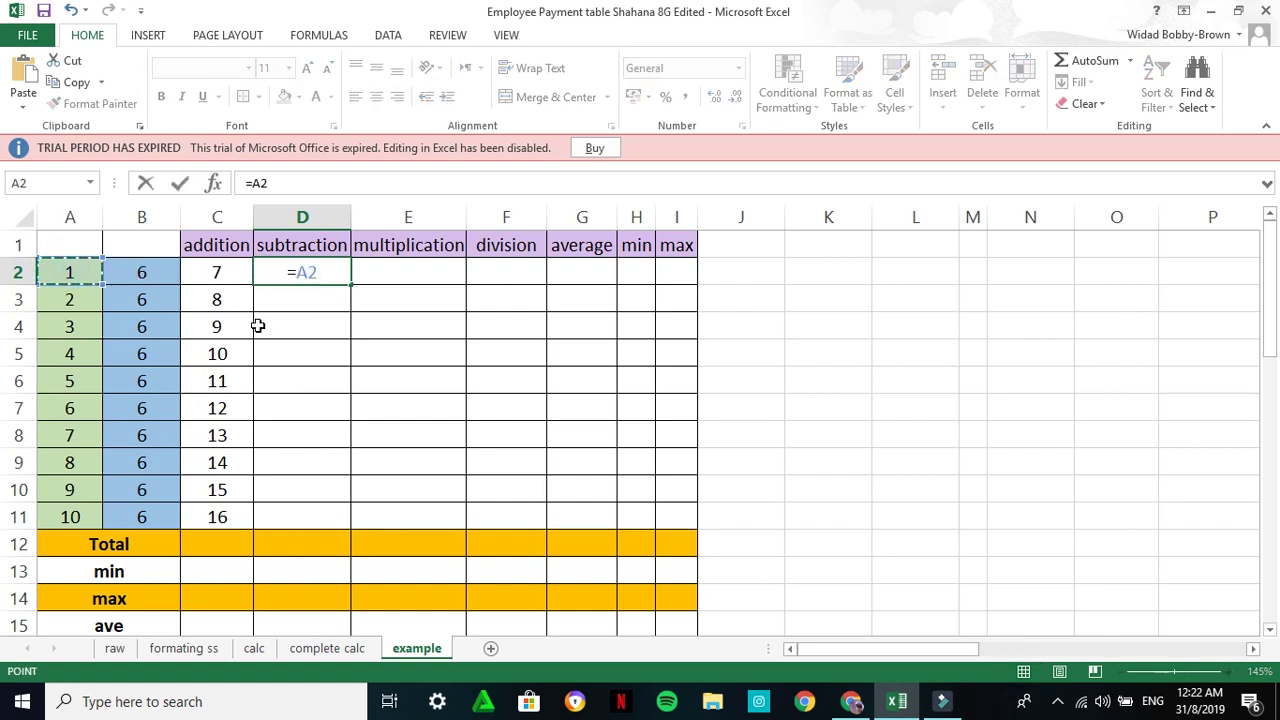
pyautogui.write('-')
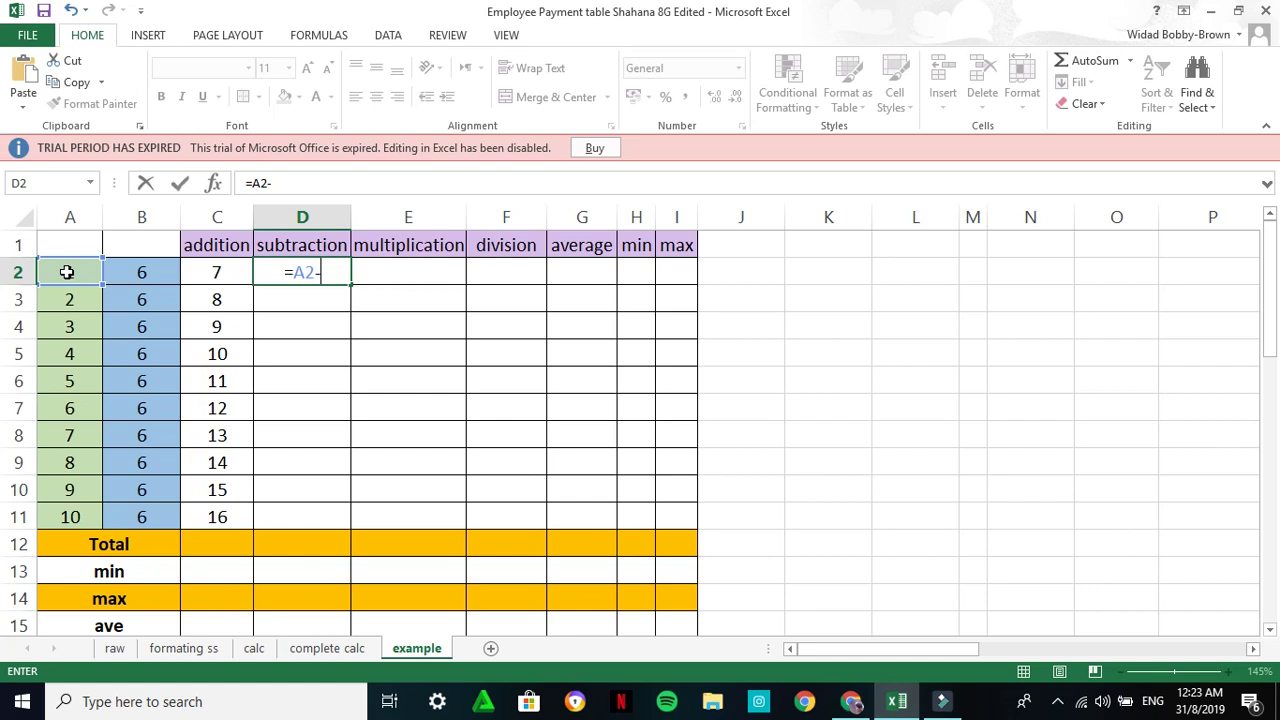
pyautogui.click(155, 273)
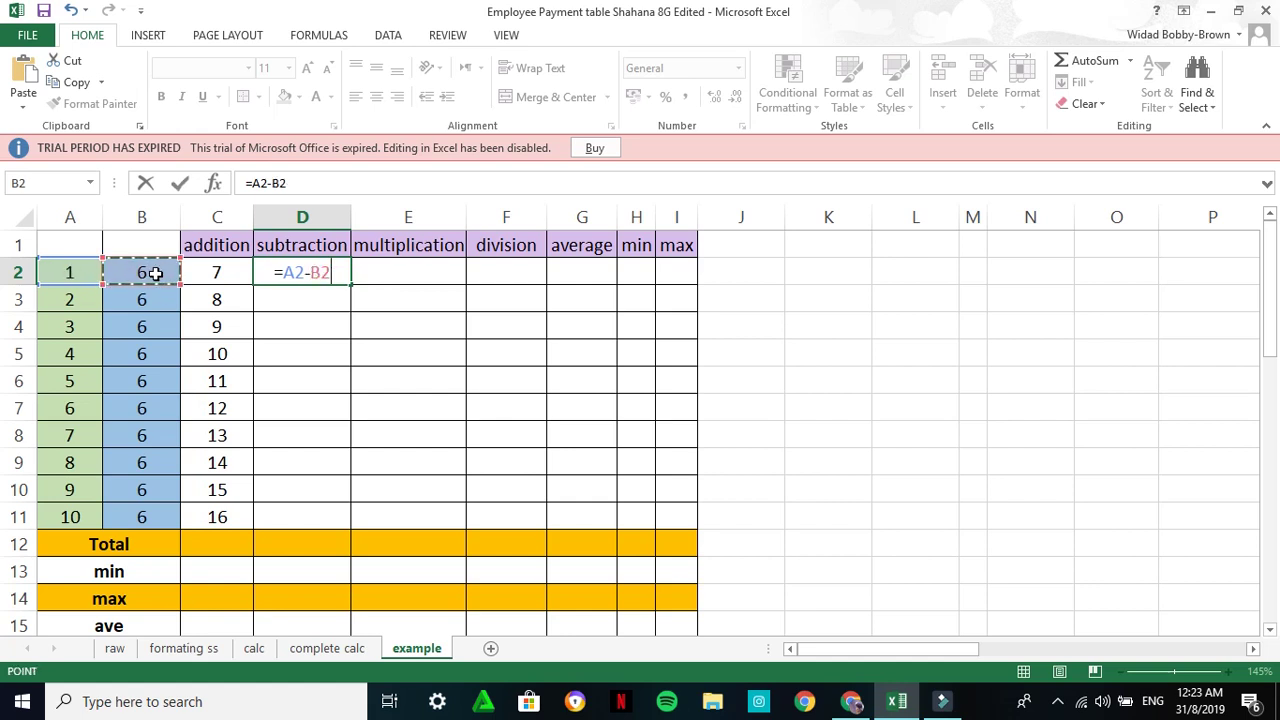
pyautogui.press('Tab')
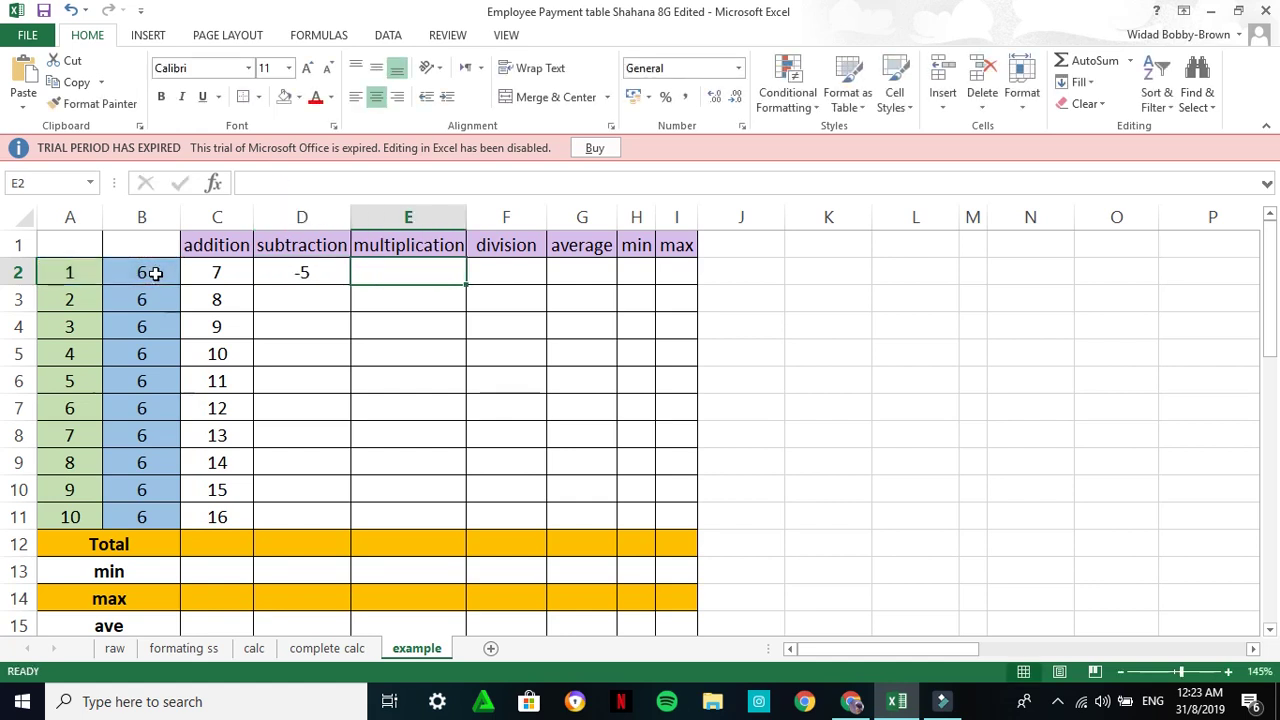
pyautogui.click(286, 280)
pyautogui.moveTo(350, 286); pyautogui.dragTo(328, 522)
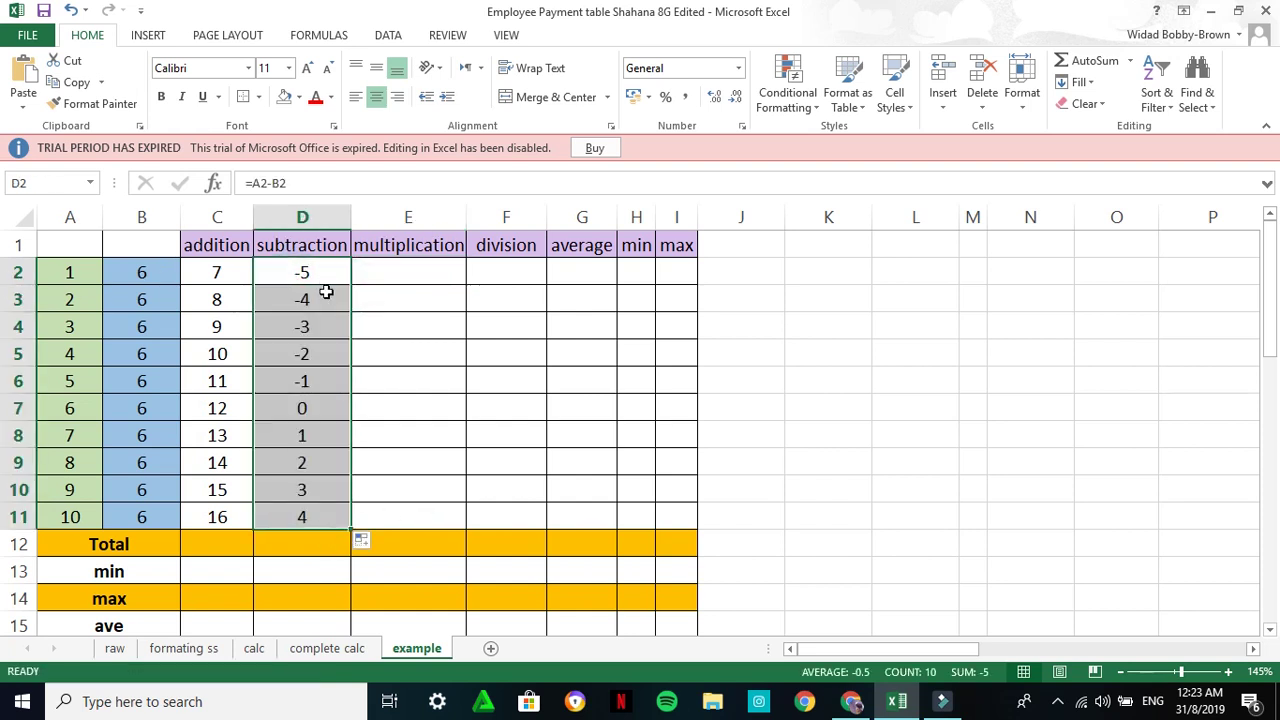
# Enter =A2*B2 in cell E2 of the multiplication column and fill it down to E11
pyautogui.click(451, 281)
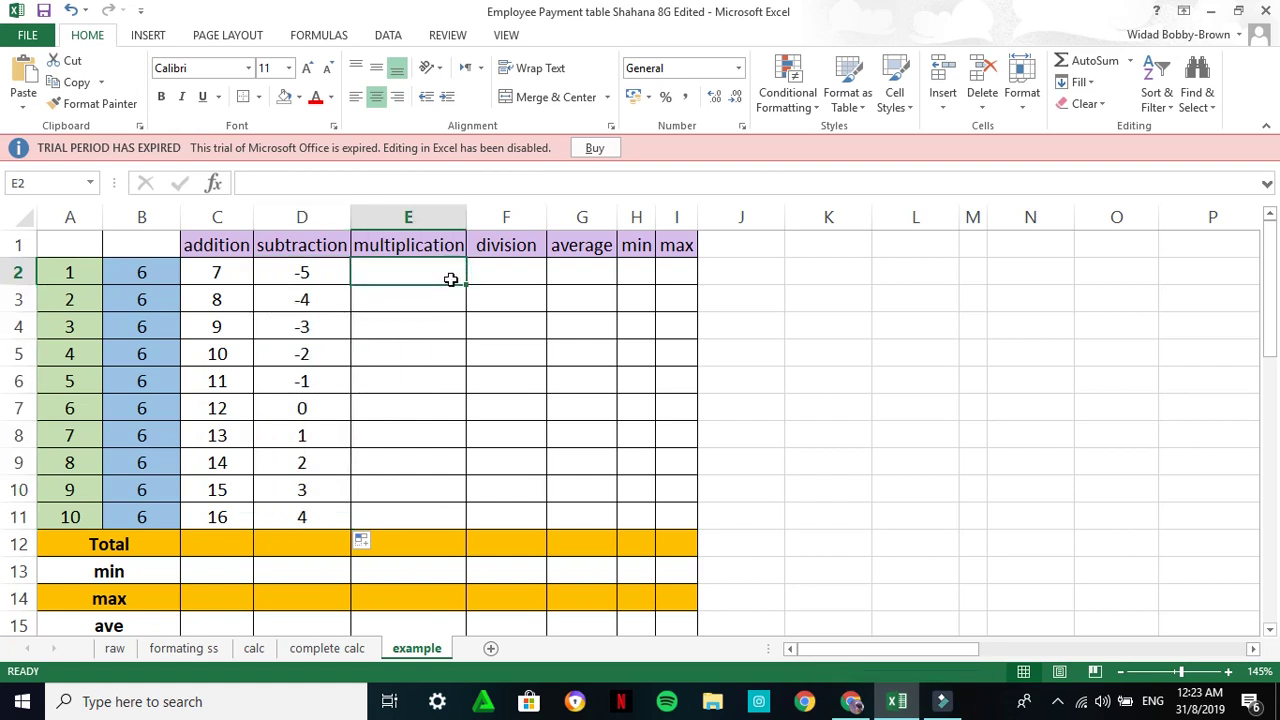
pyautogui.write('=')
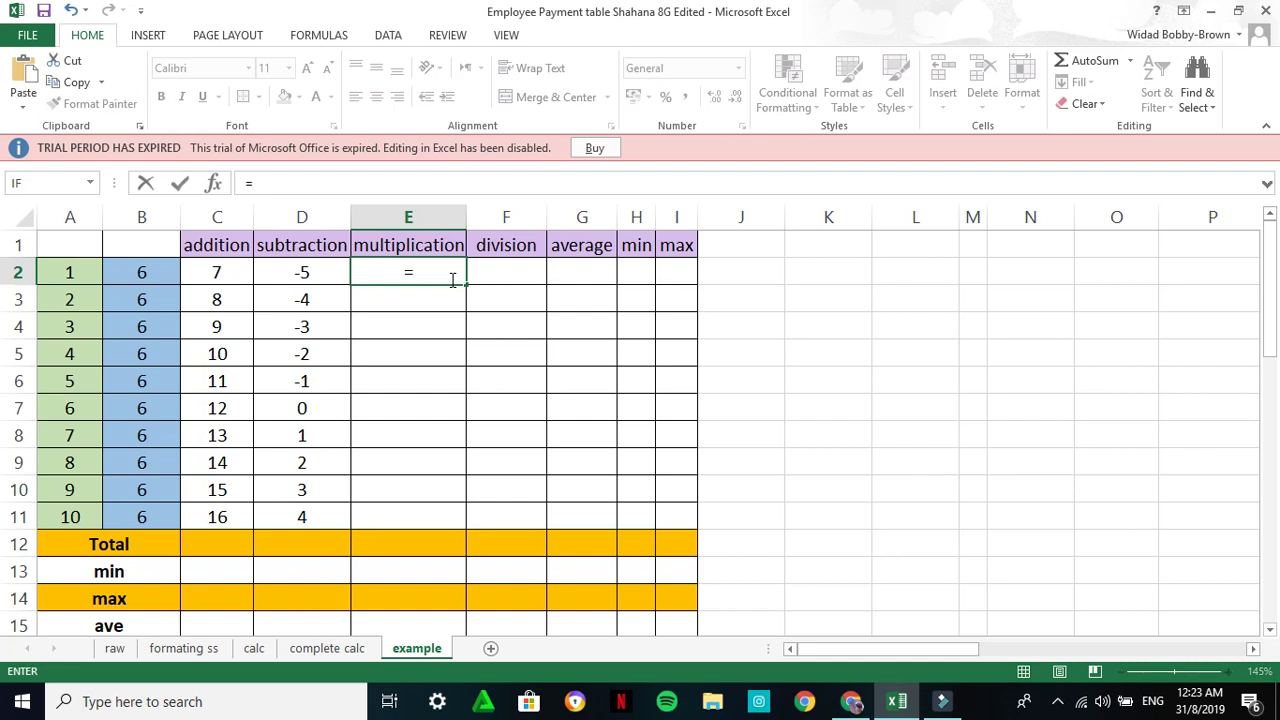
pyautogui.click(94, 272)
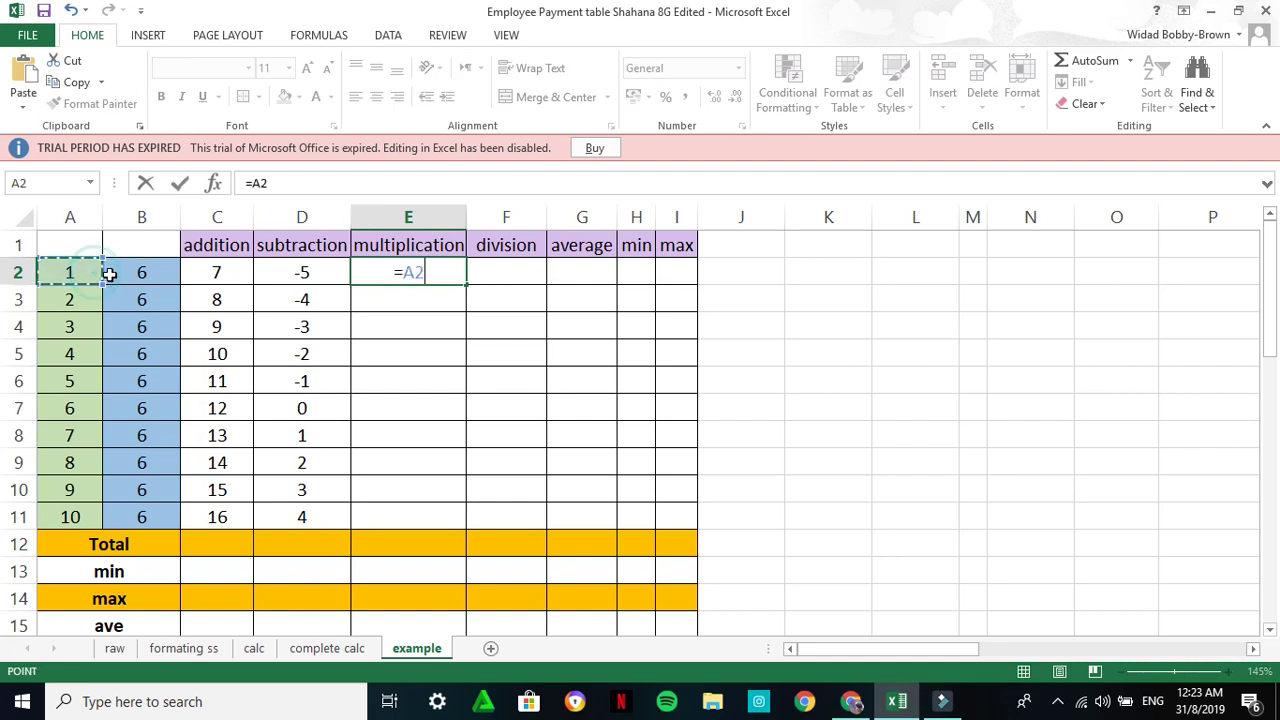
pyautogui.write('*')
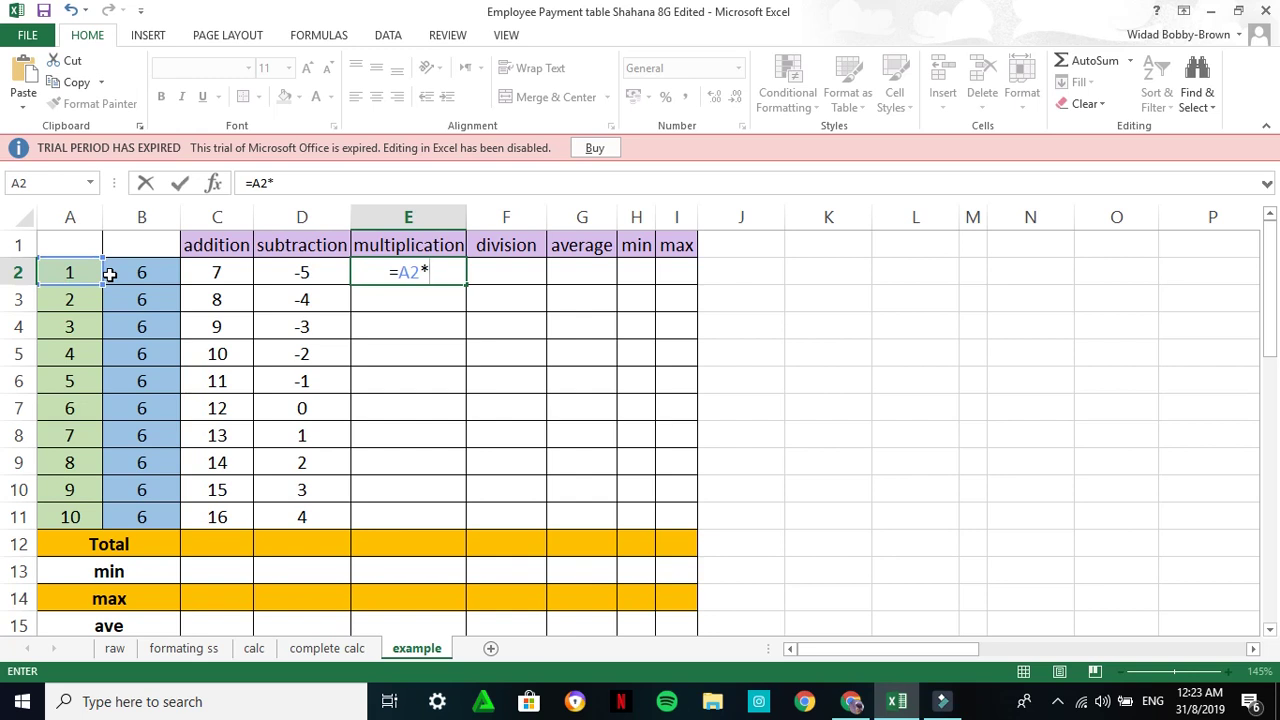
pyautogui.click(133, 273)
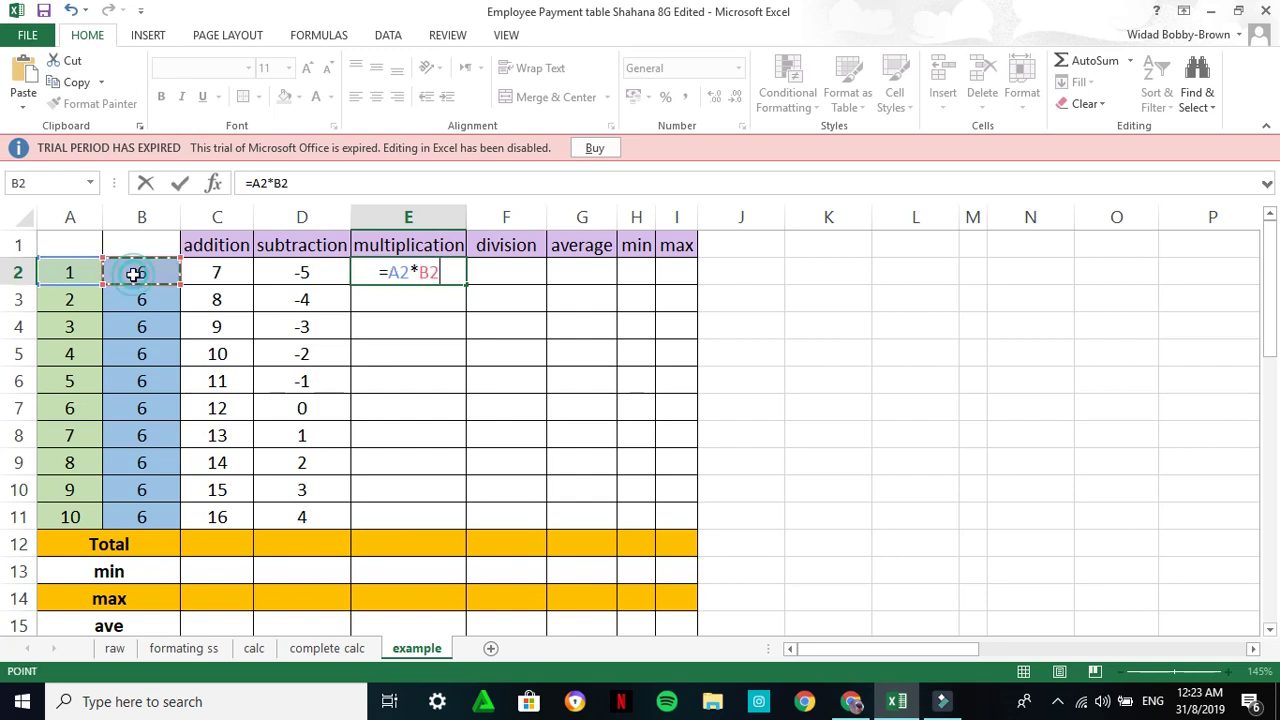
pyautogui.press('Return')
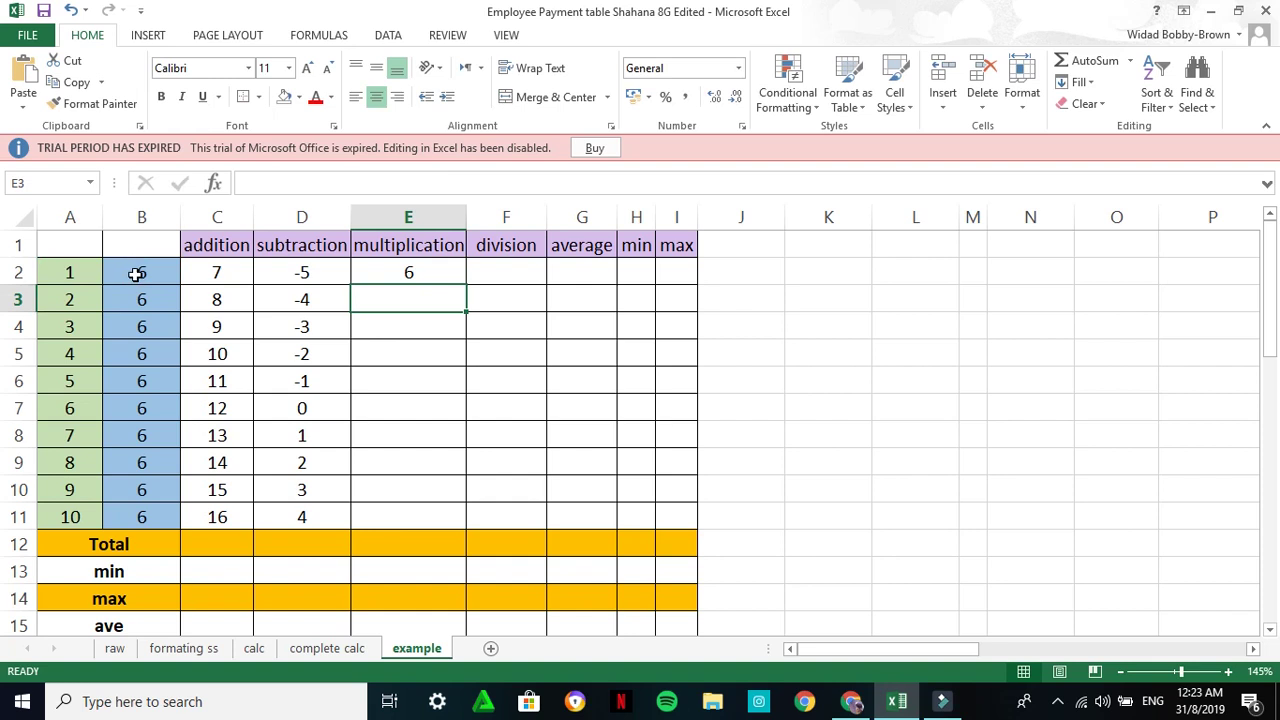
pyautogui.click(386, 274)
pyautogui.moveTo(468, 286); pyautogui.dragTo(462, 530)
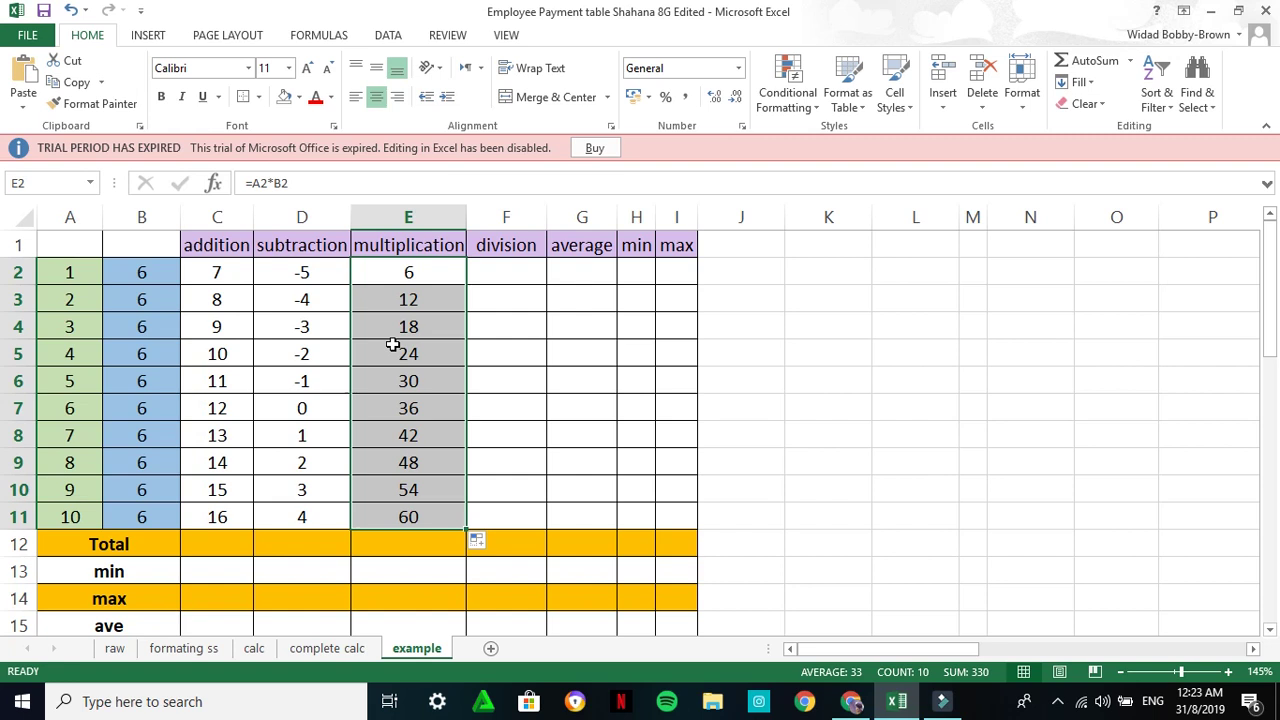
# Enter =A2/B2 in cell F2 of the division column and fill it down to F11
pyautogui.click(503, 268)
pyautogui.write('=')
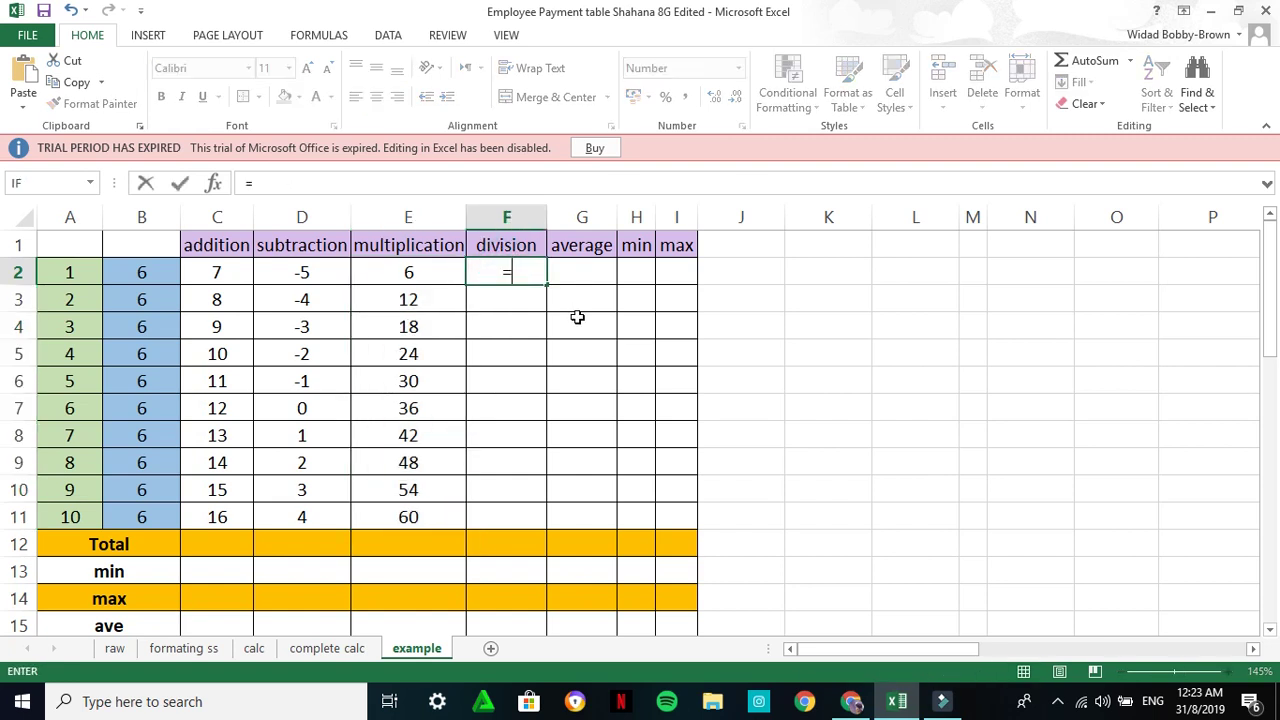
pyautogui.click(80, 270)
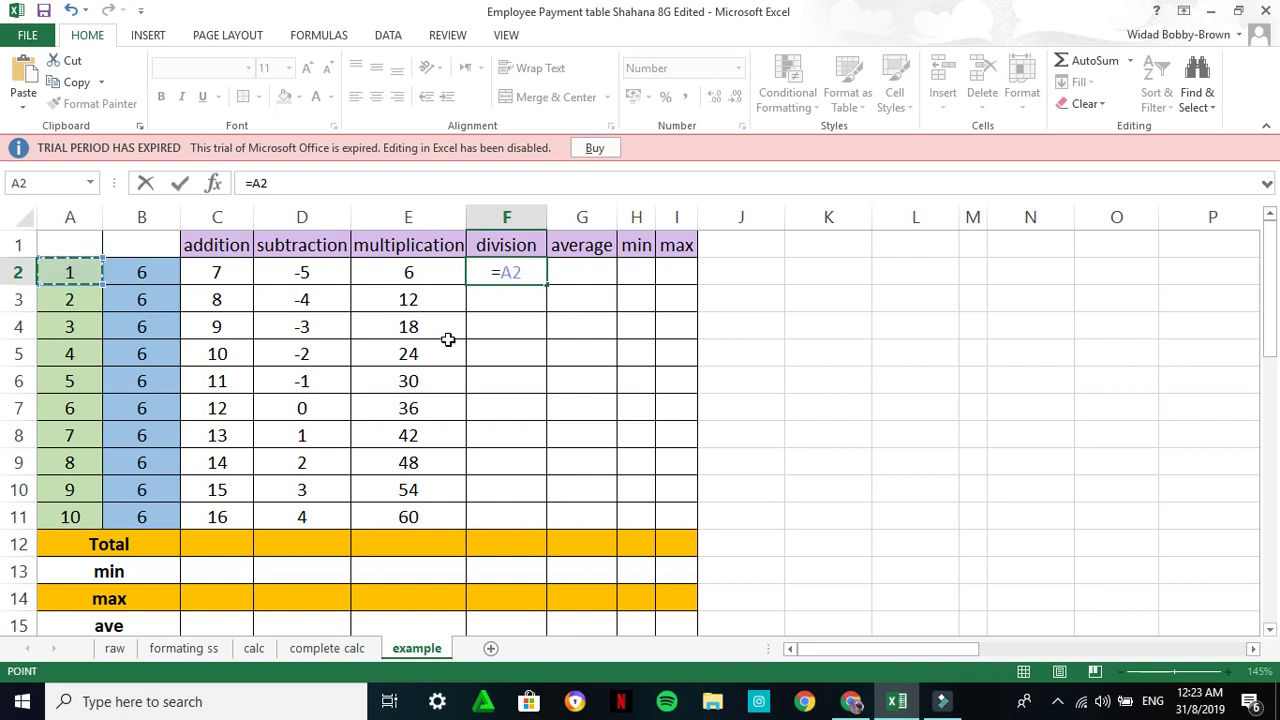
pyautogui.write('/')
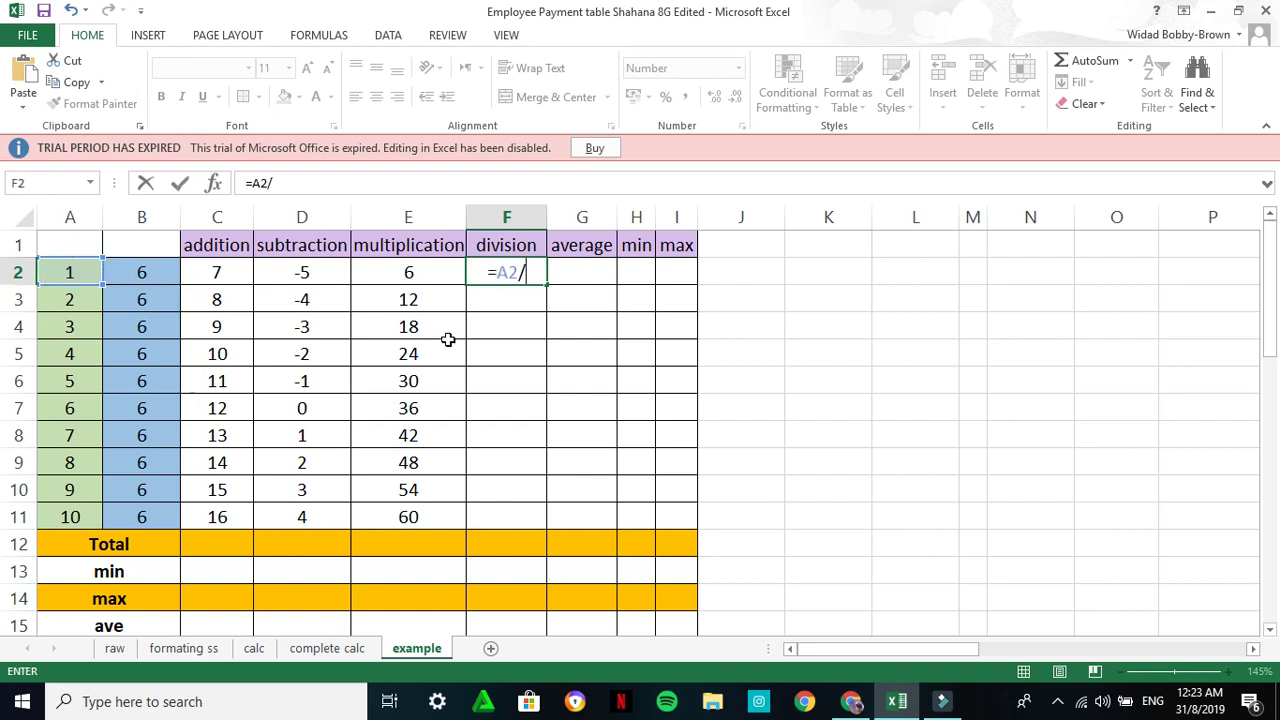
pyautogui.click(155, 277)
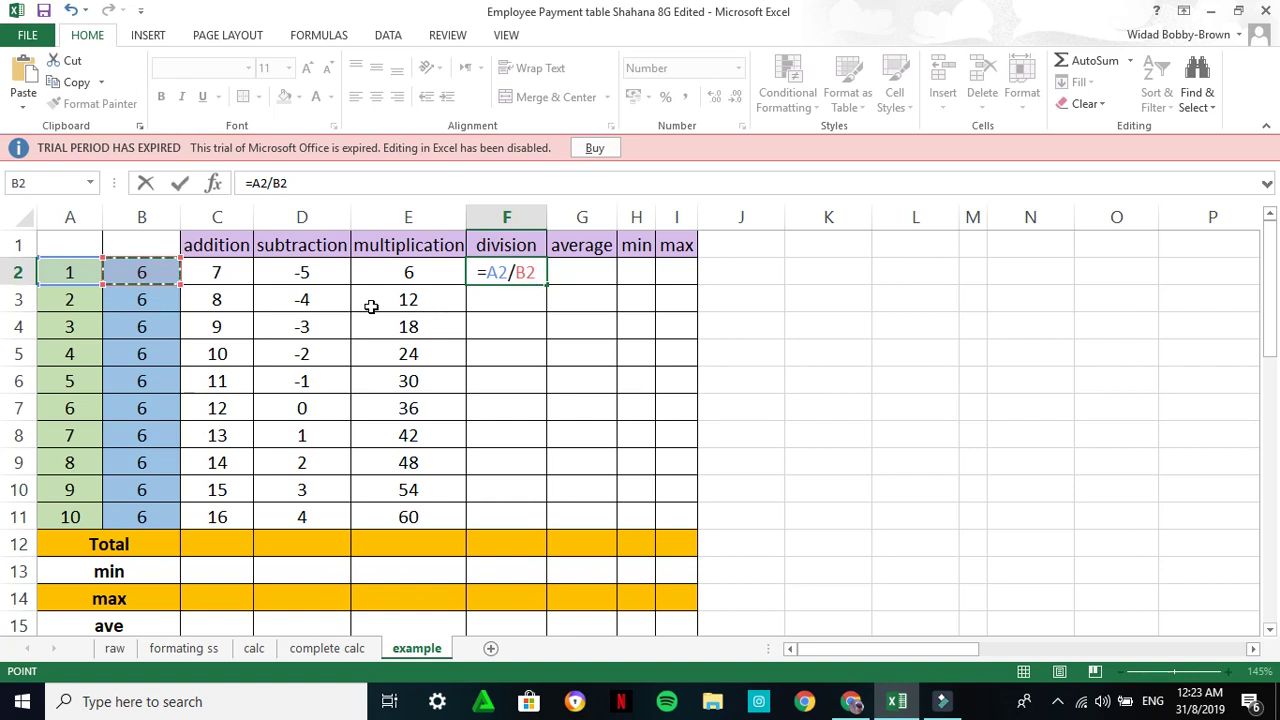
pyautogui.press('Tab')
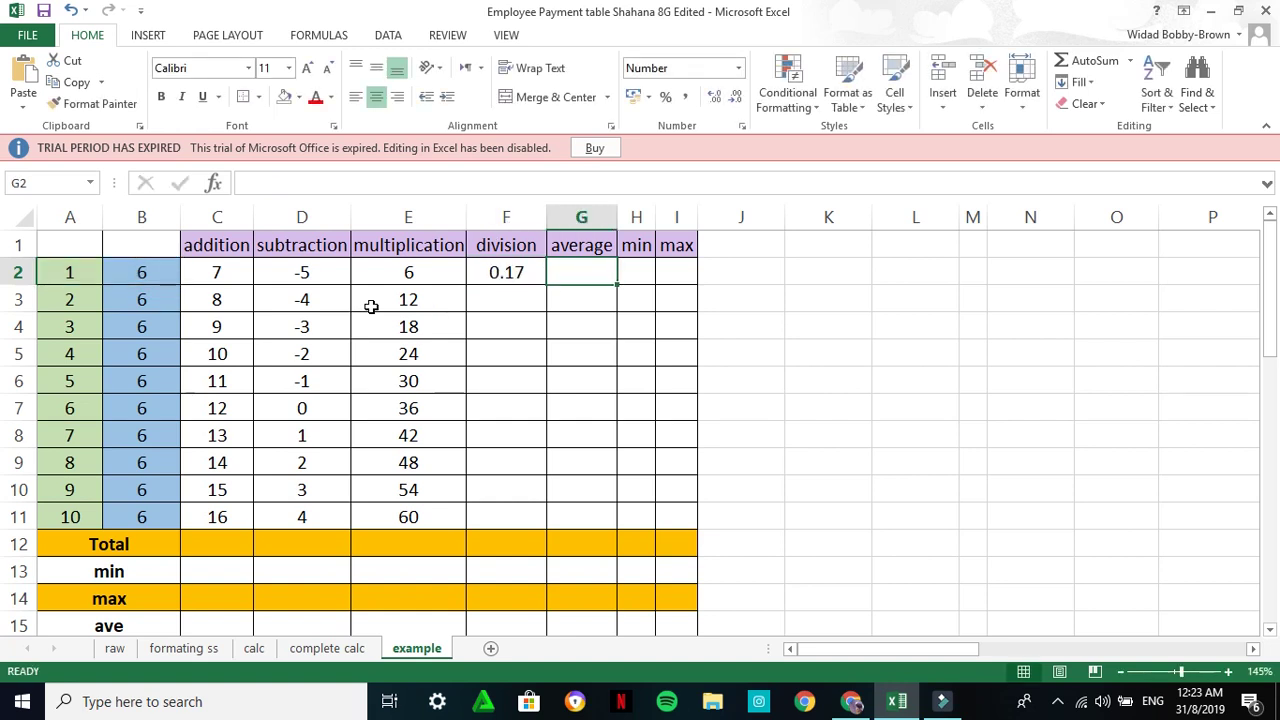
pyautogui.click(506, 272)
pyautogui.moveTo(548, 287); pyautogui.dragTo(534, 528)
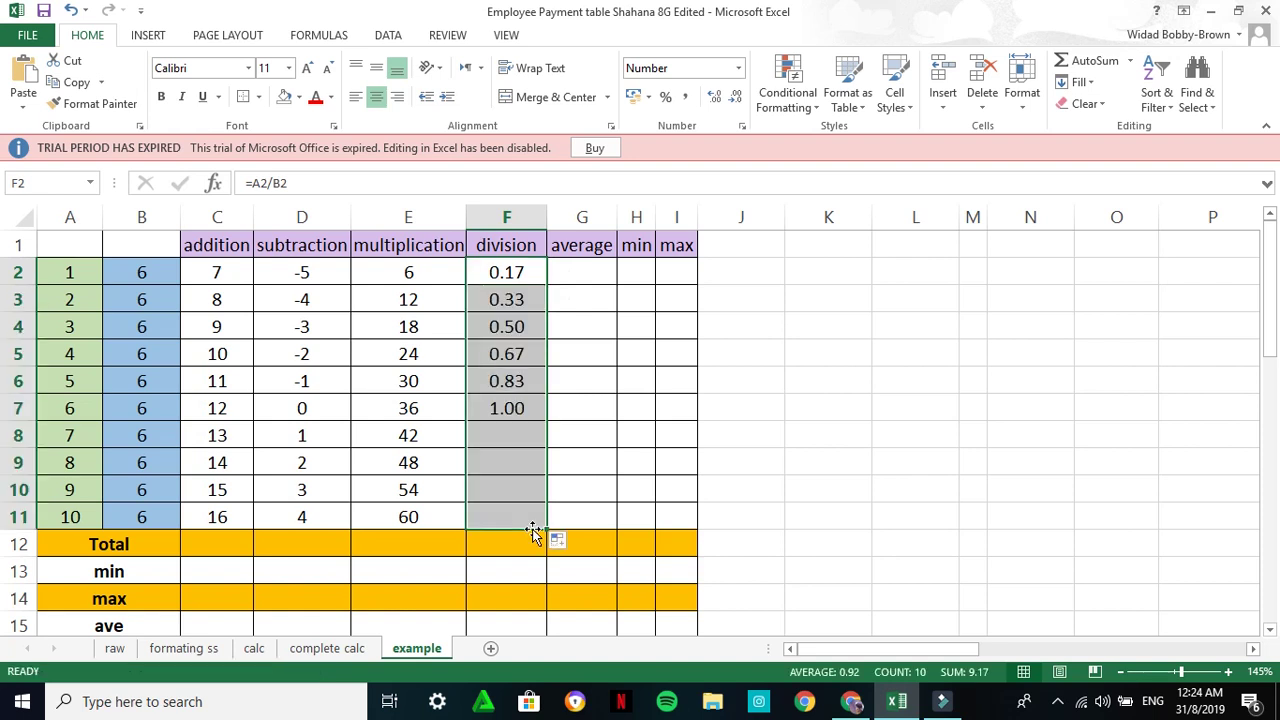
pyautogui.click(586, 408)
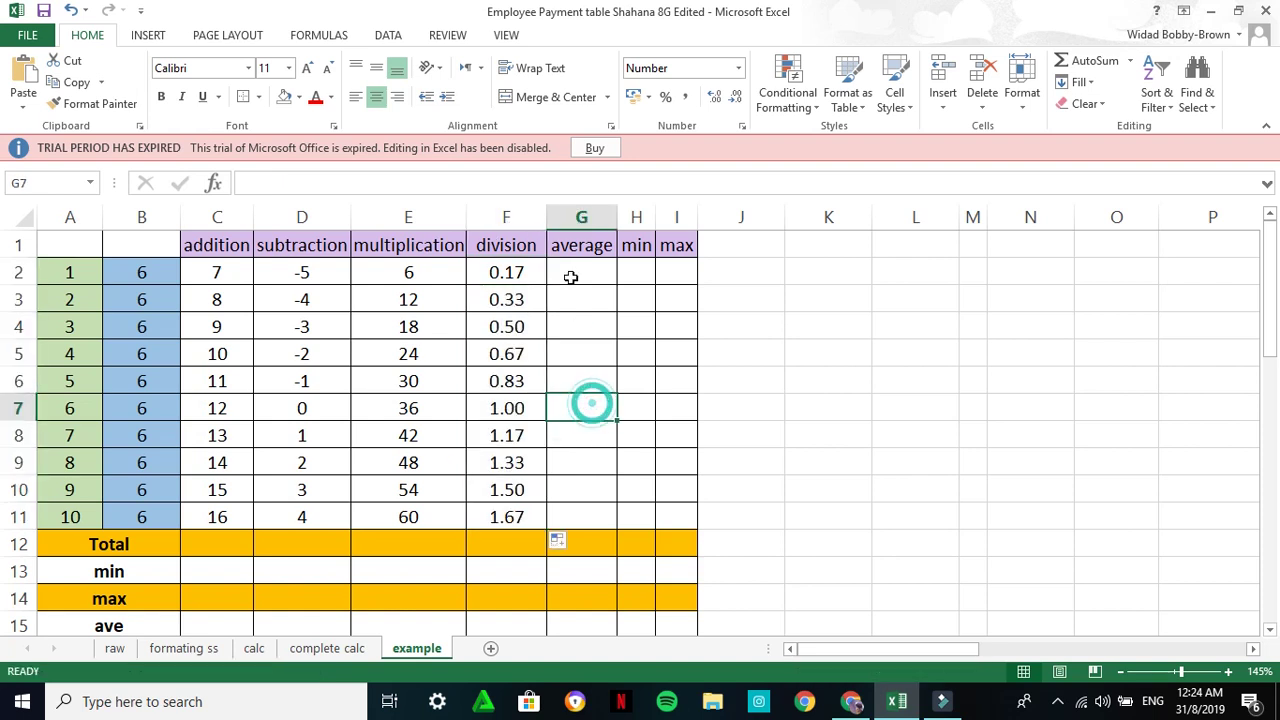
# Format the whole division column as Number with 8 decimal places
pyautogui.click(510, 220)
pyautogui.rightClick(511, 291)
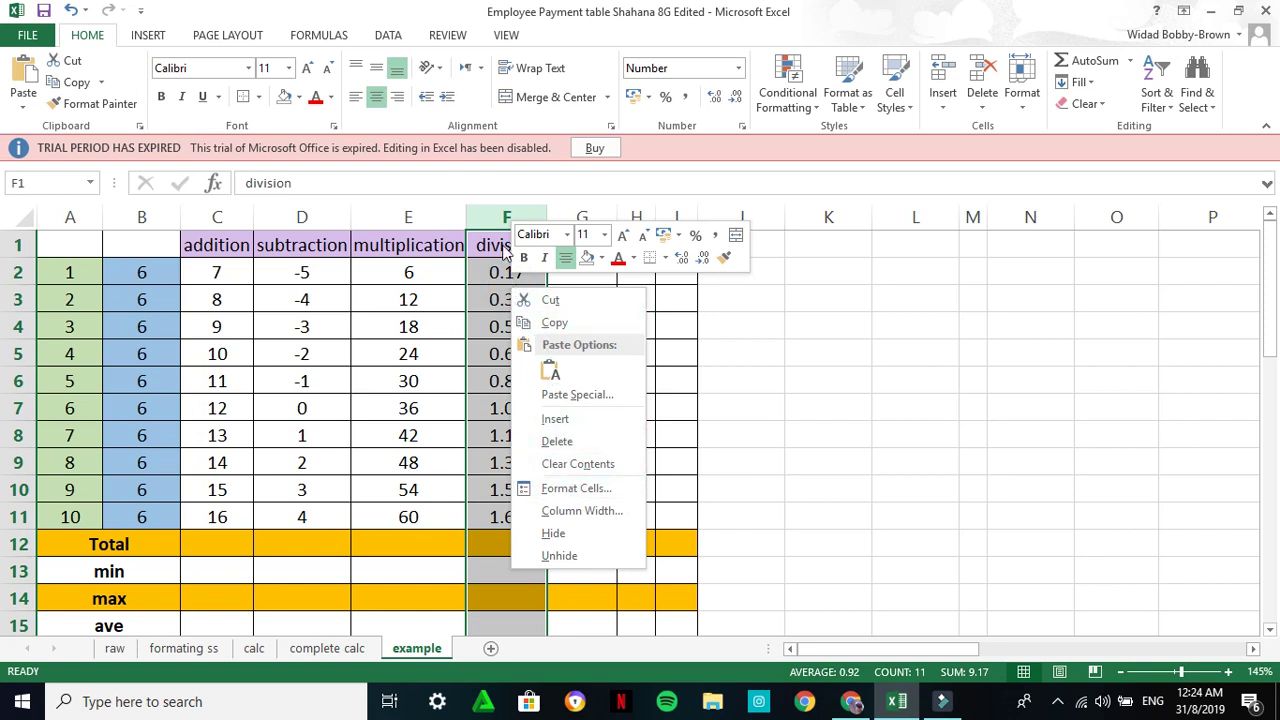
pyautogui.click(494, 212)
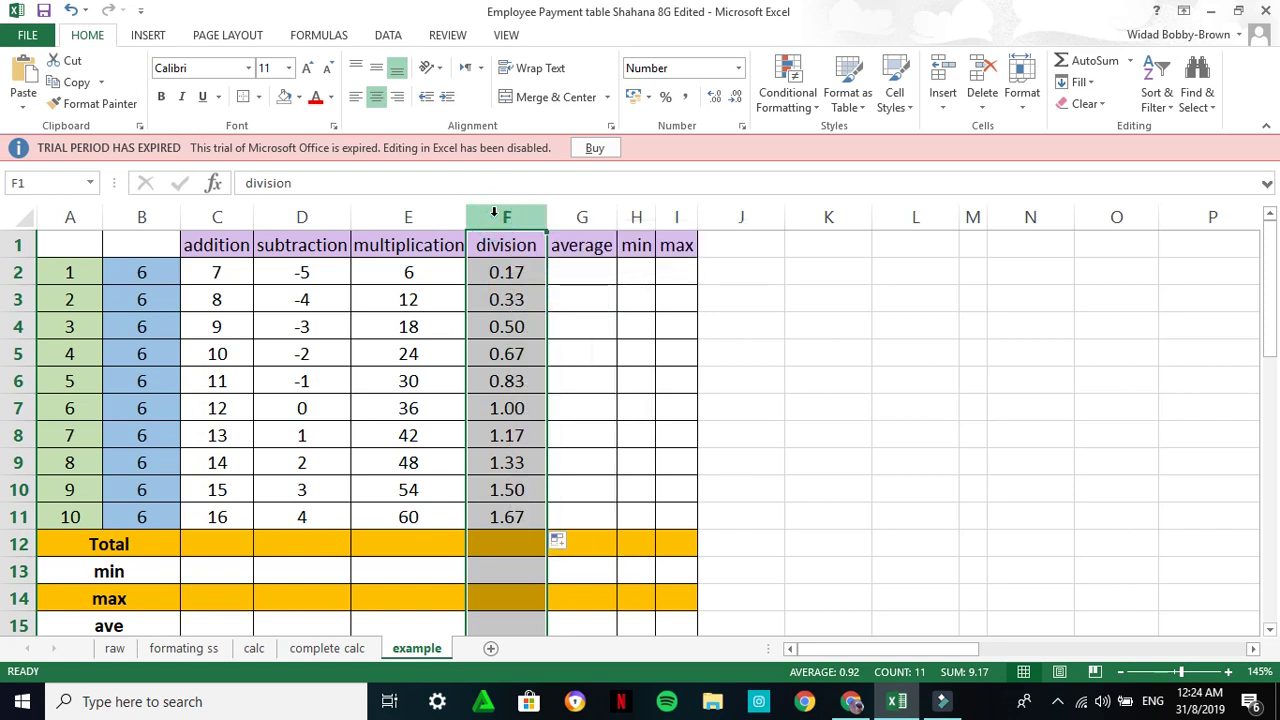
pyautogui.rightClick(499, 290)
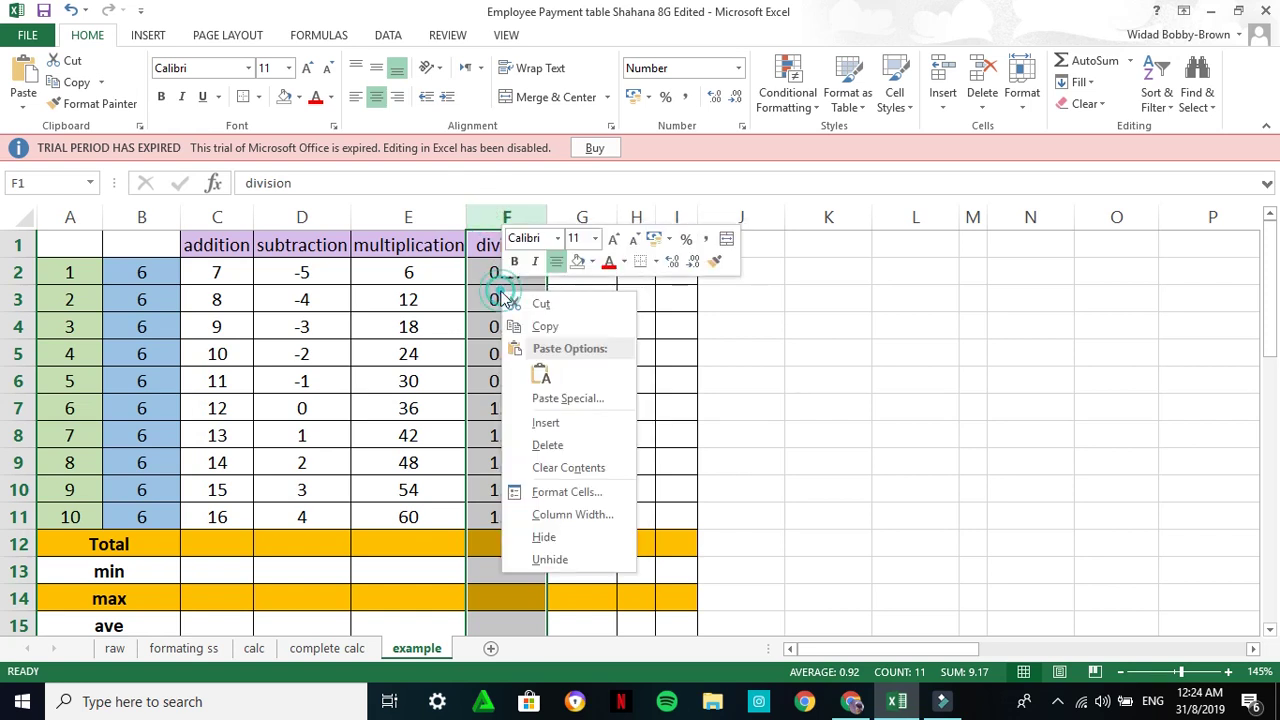
pyautogui.click(592, 499)
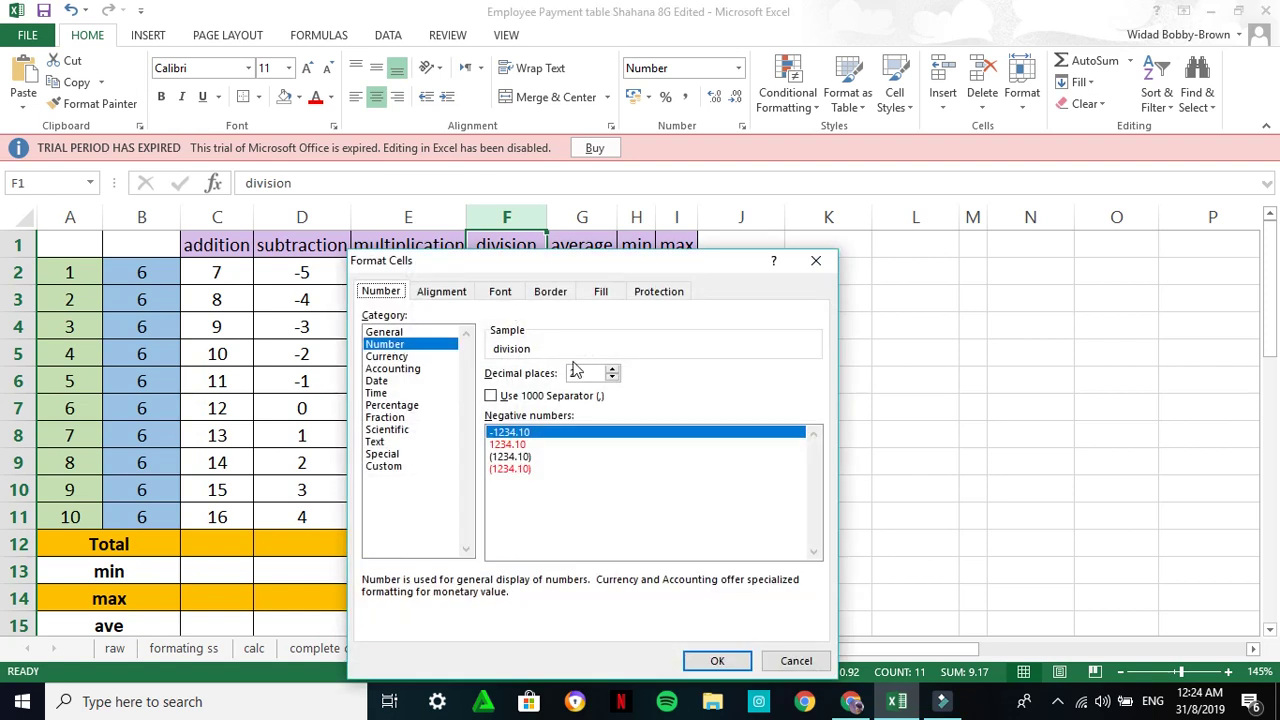
pyautogui.click(612, 369)
pyautogui.click(612, 369)
pyautogui.click(612, 369)
pyautogui.click(612, 369)
pyautogui.click(612, 369)
pyautogui.click(612, 369)
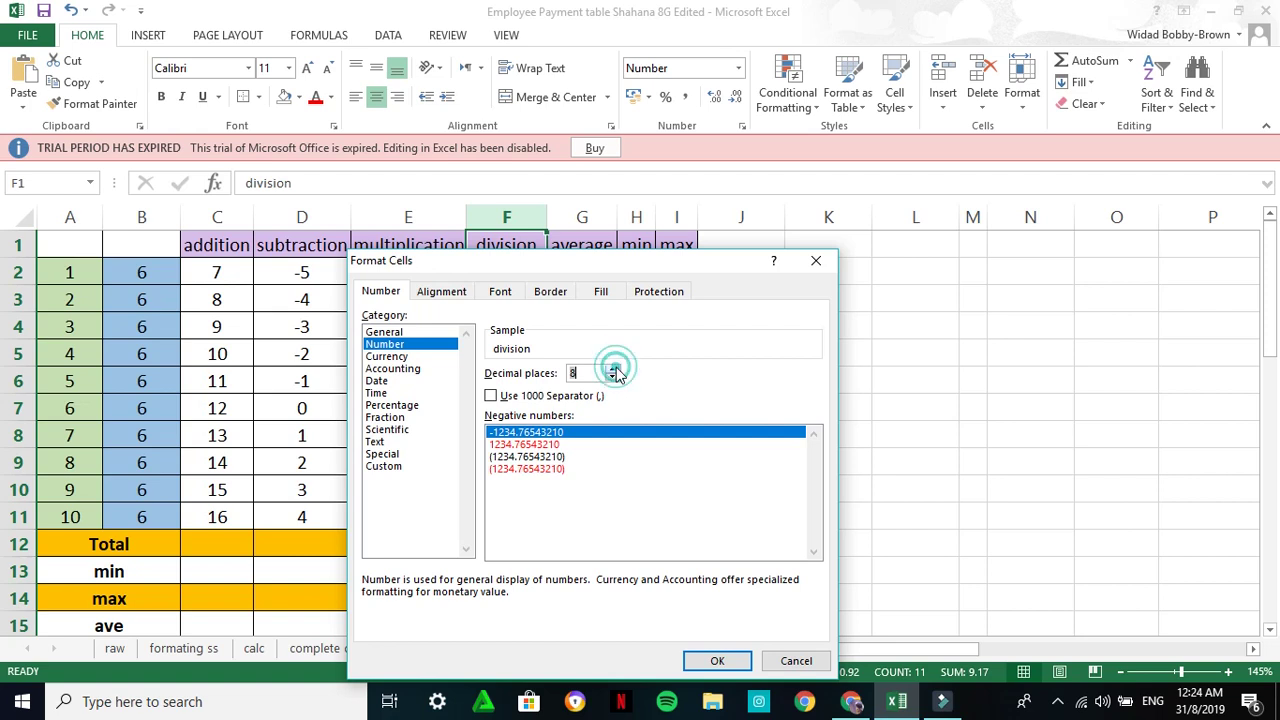
pyautogui.click(721, 662)
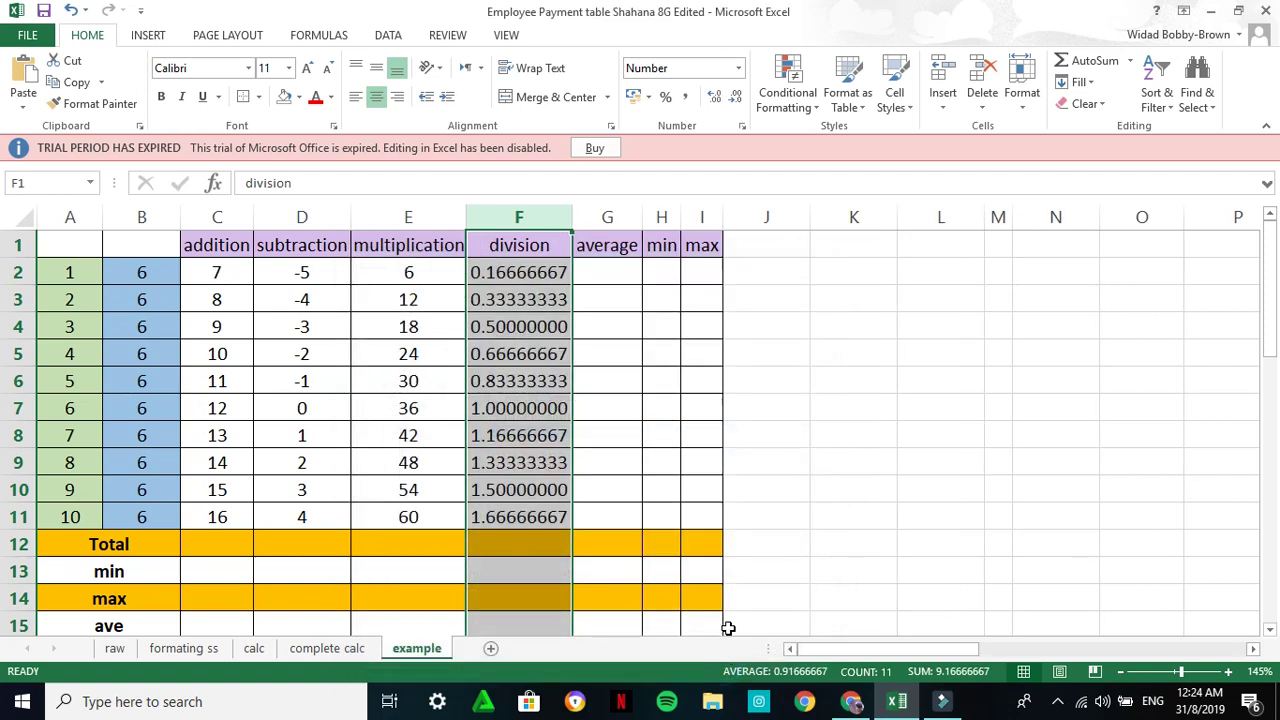
# Set the division column's number format to 2 decimal places and fit the column width to its contents
pyautogui.rightClick(514, 353)
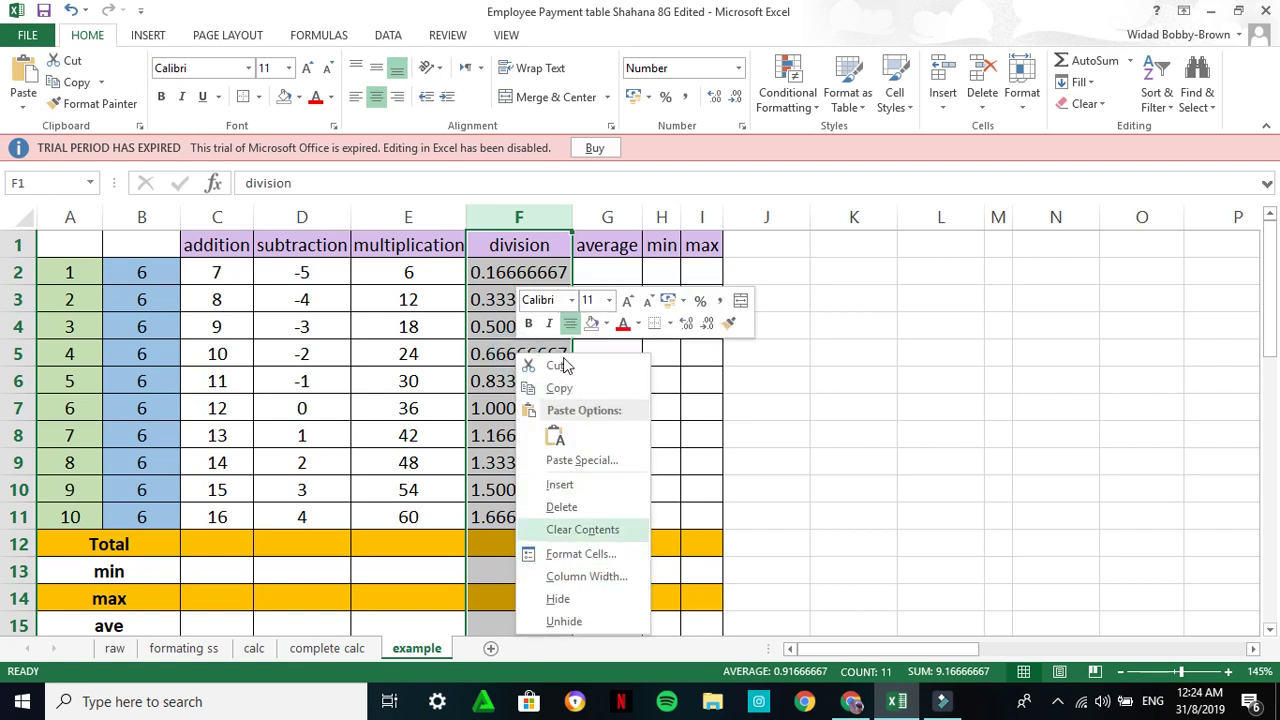
pyautogui.click(519, 216)
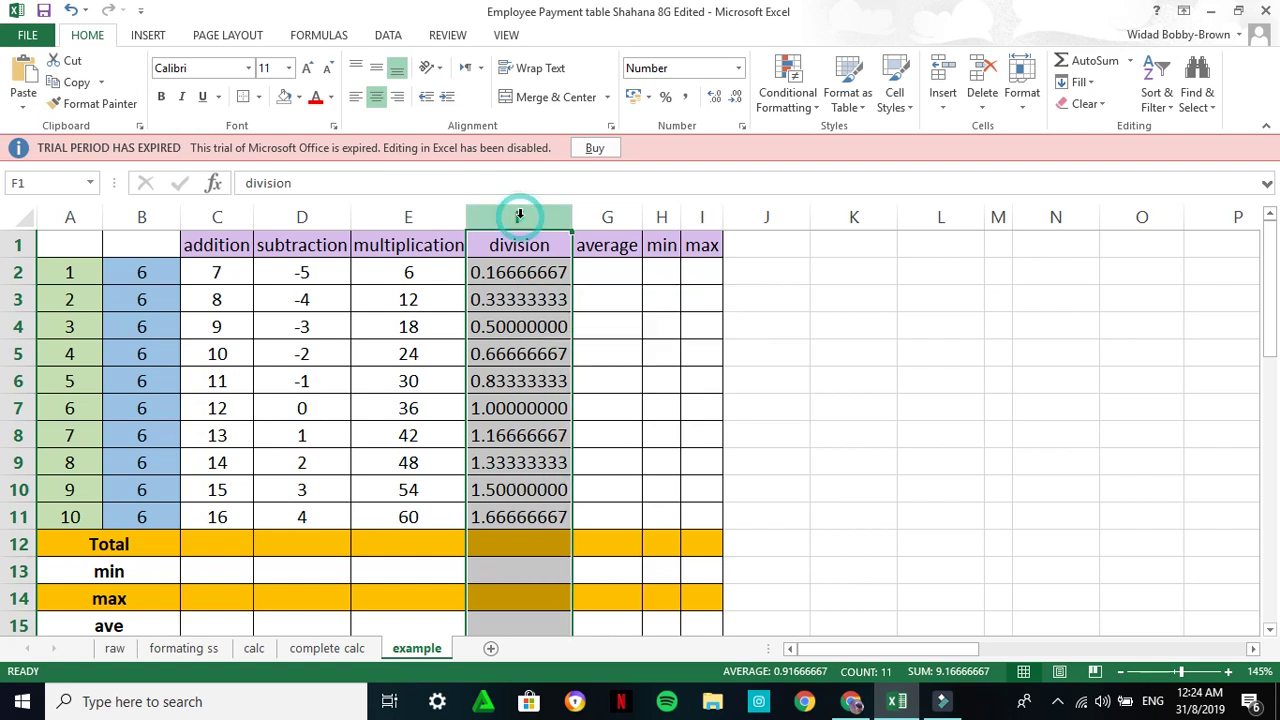
pyautogui.rightClick(519, 216)
pyautogui.click(594, 423)
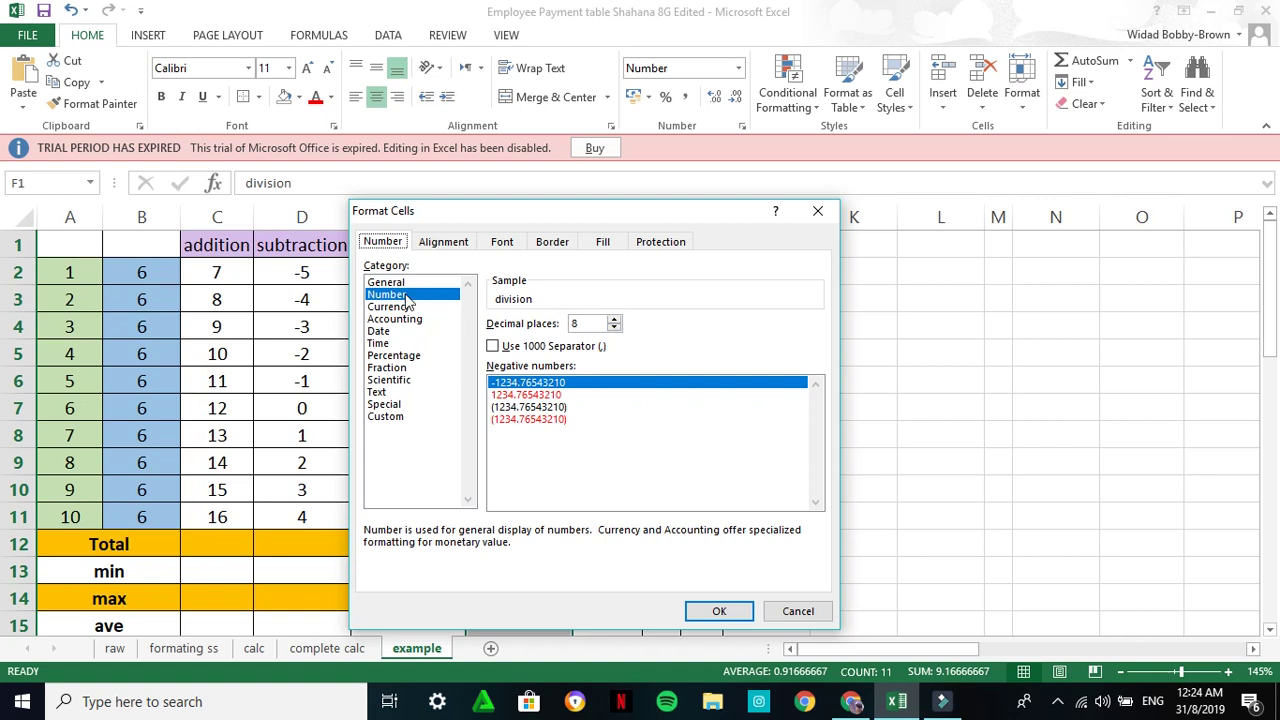
pyautogui.click(614, 328)
pyautogui.click(614, 328)
pyautogui.click(614, 328)
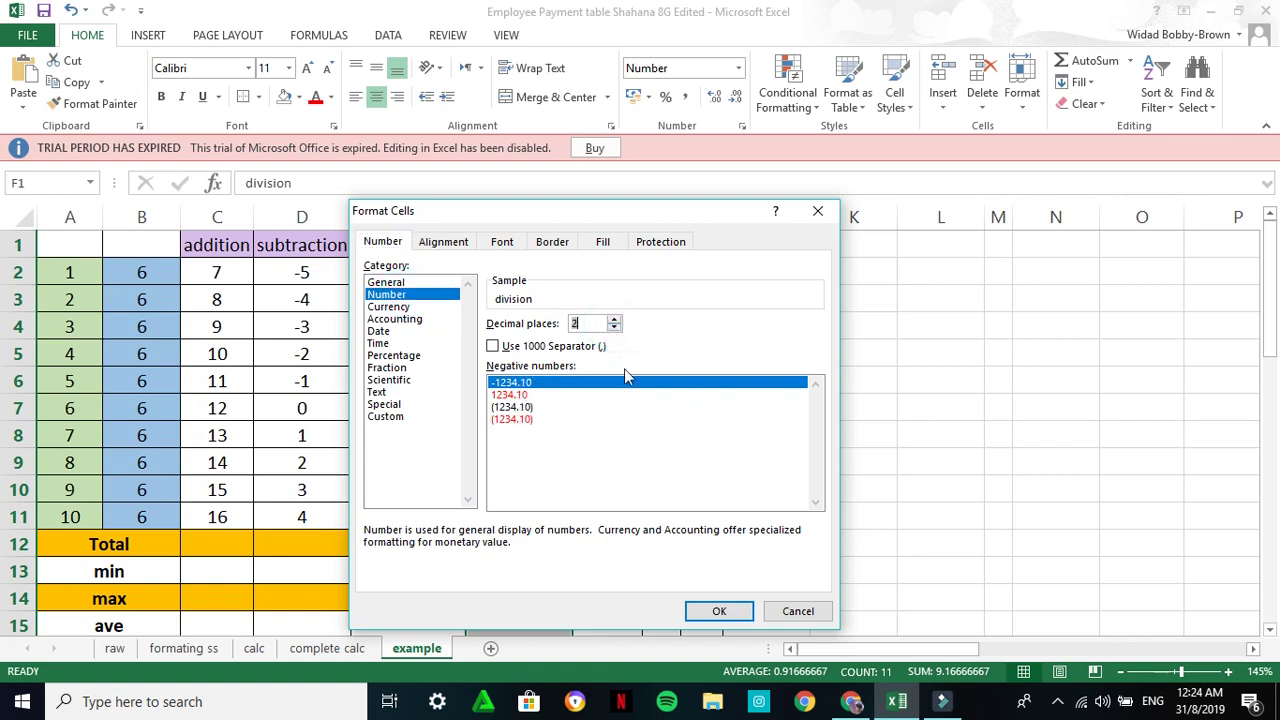
pyautogui.click(716, 609)
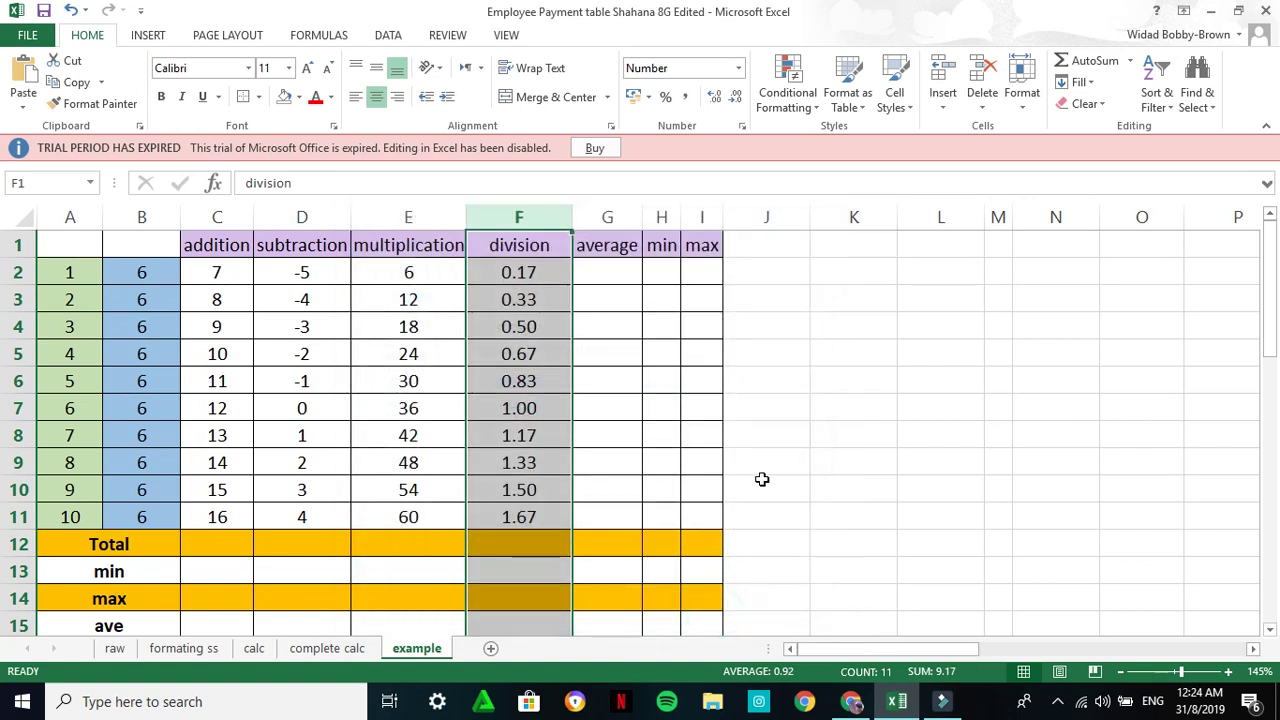
pyautogui.click(762, 479)
pyautogui.doubleClick(571, 218)
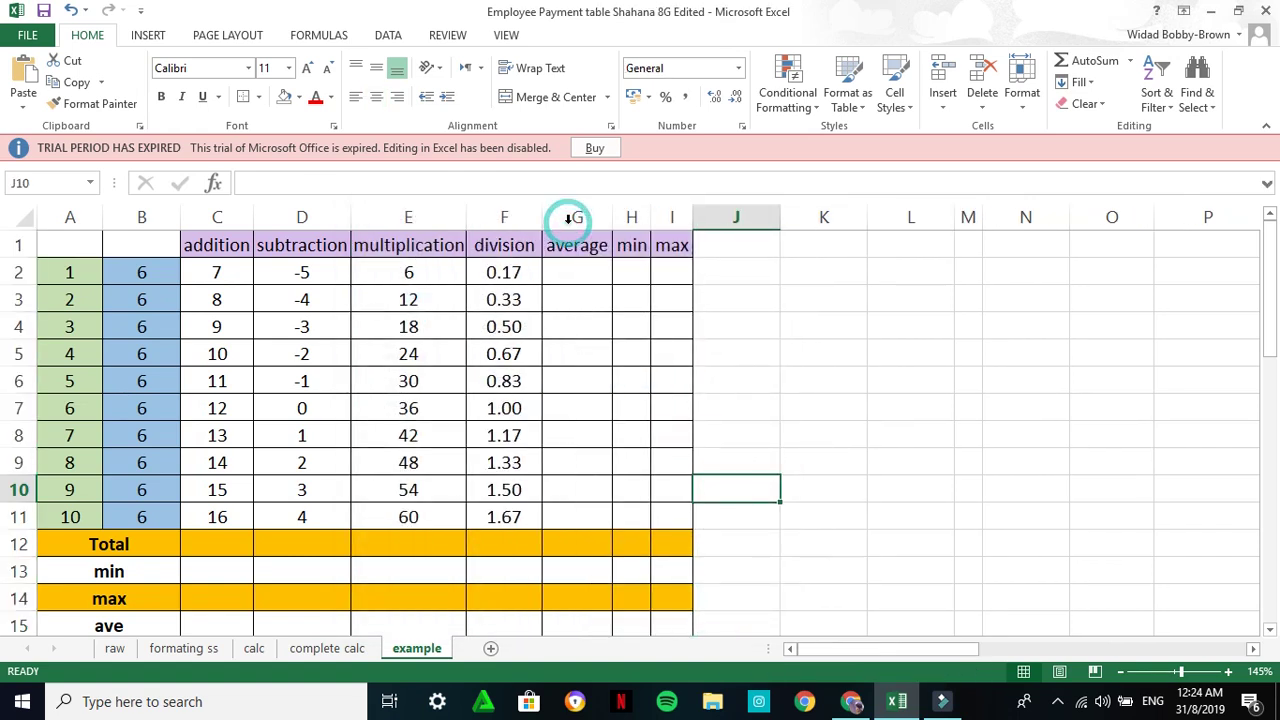
# Enter =average(A2:B2) in cell G2 of the average column and fill it down to G11
pyautogui.click(579, 276)
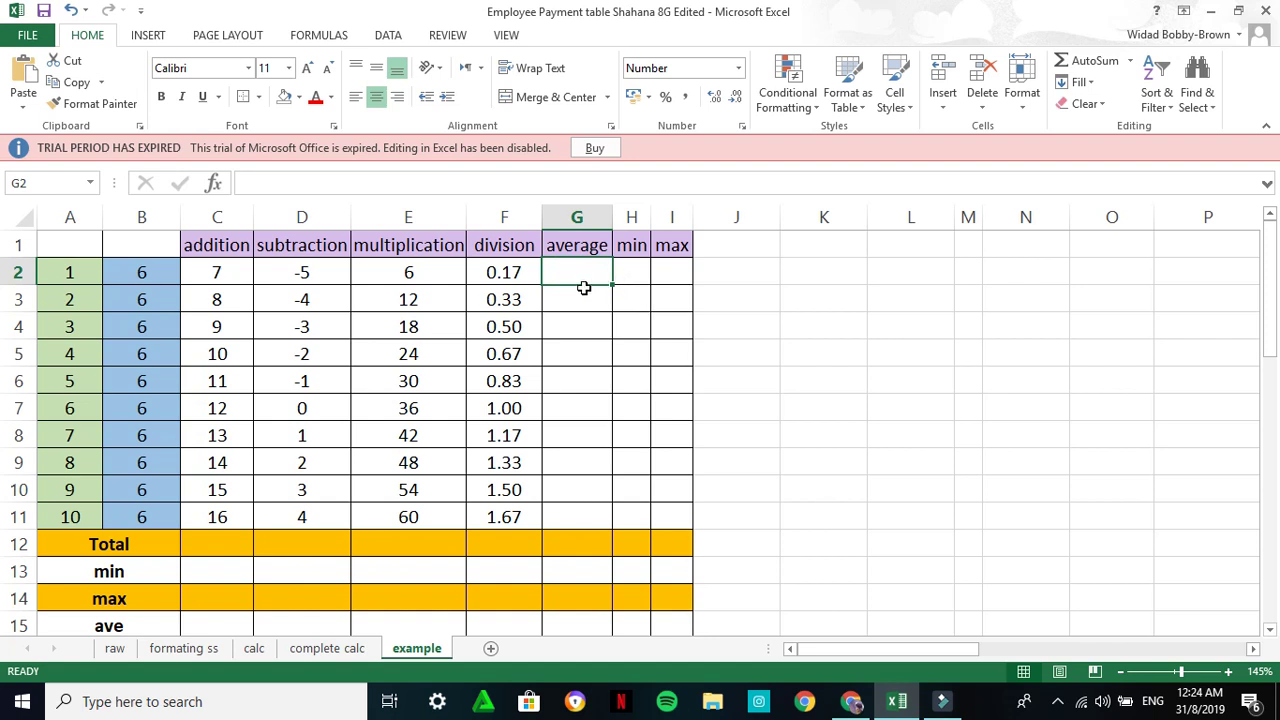
pyautogui.write('=')
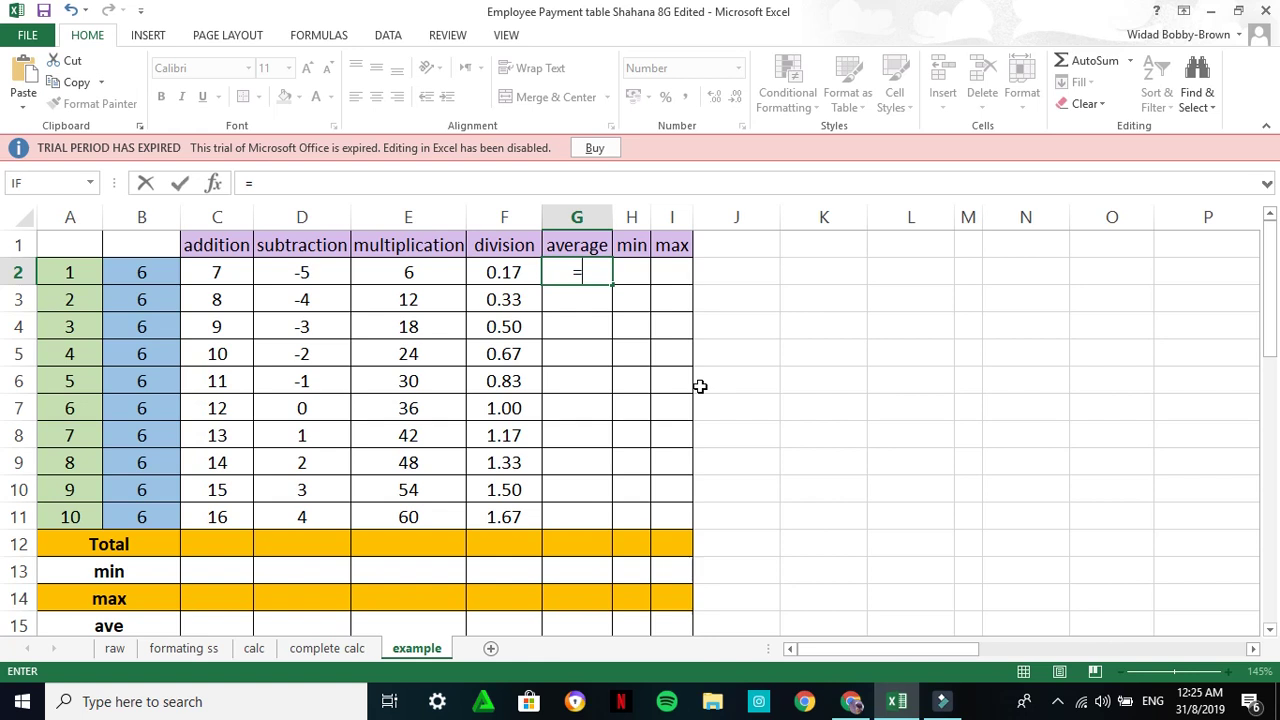
pyautogui.write('ave')
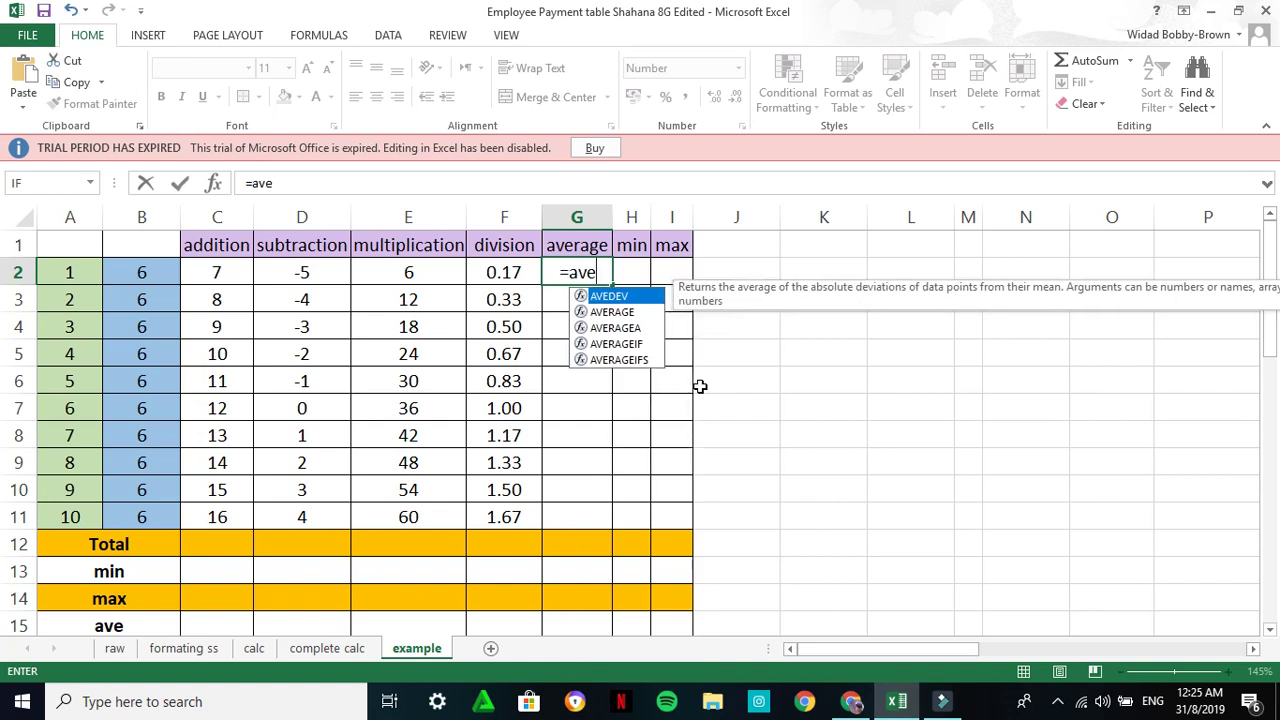
pyautogui.write('rage')
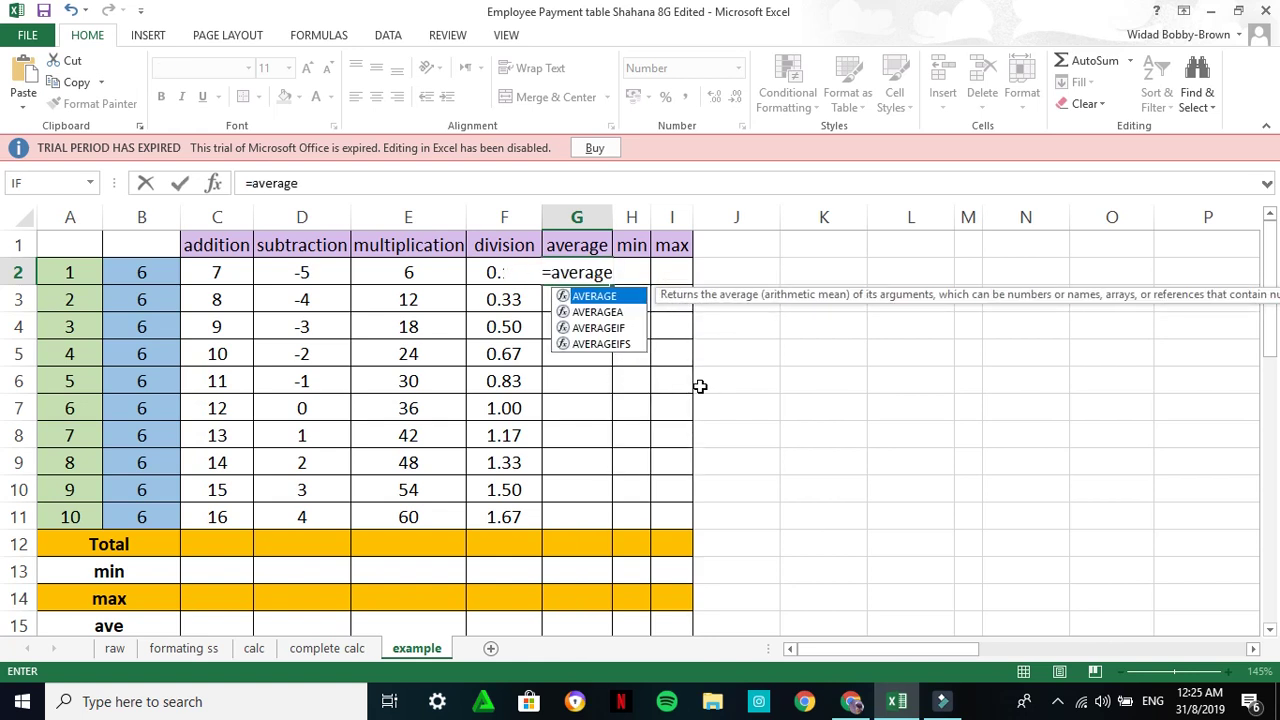
pyautogui.write('(')
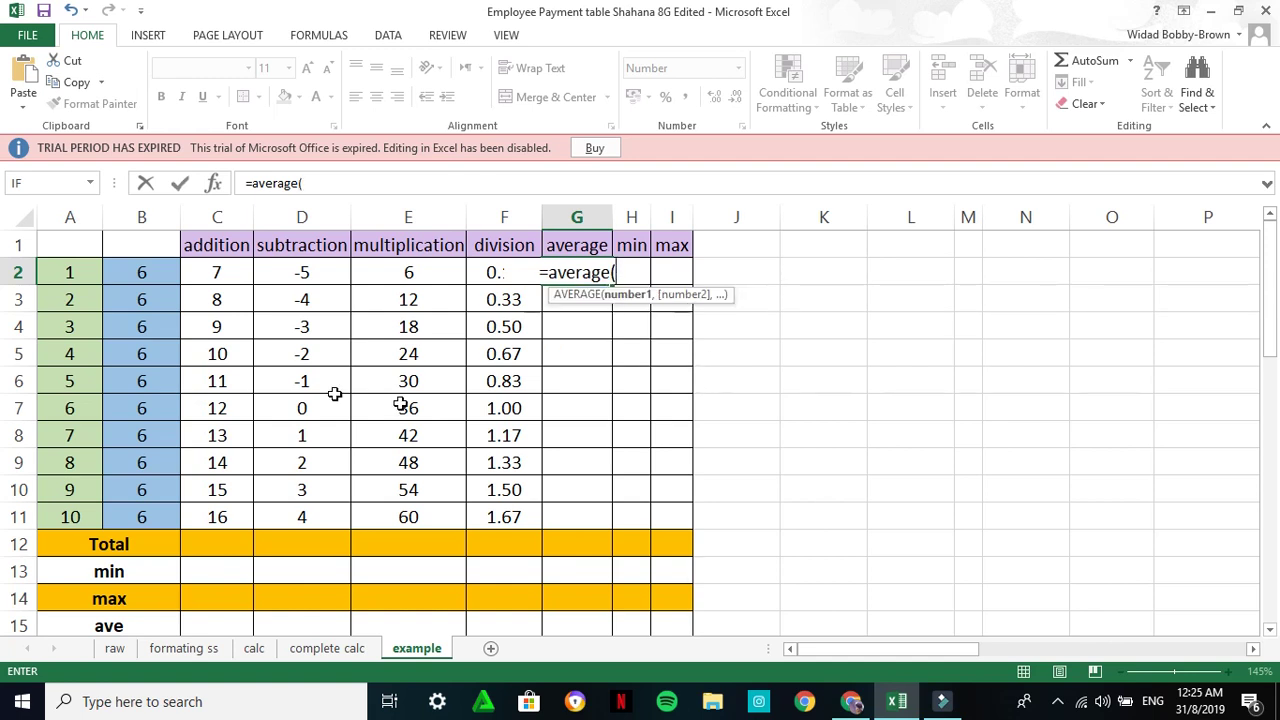
pyautogui.click(60, 272)
pyautogui.moveTo(60, 272); pyautogui.dragTo(128, 276)
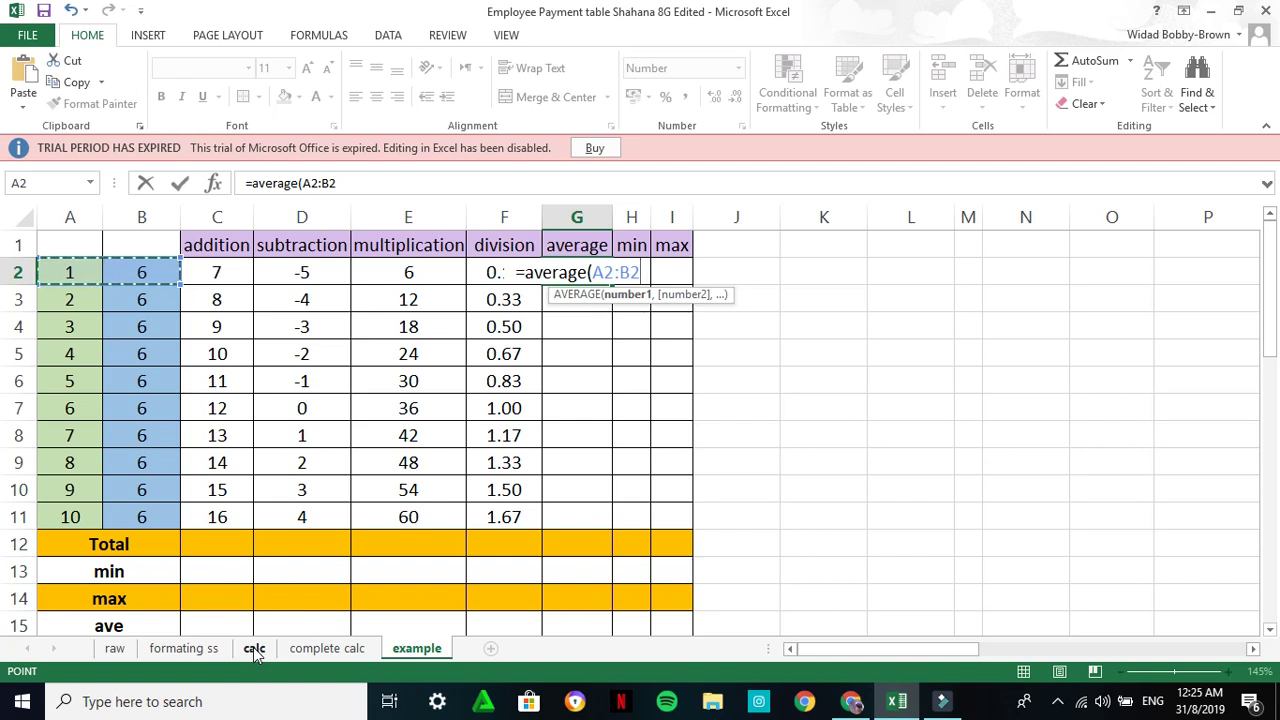
pyautogui.write(')')
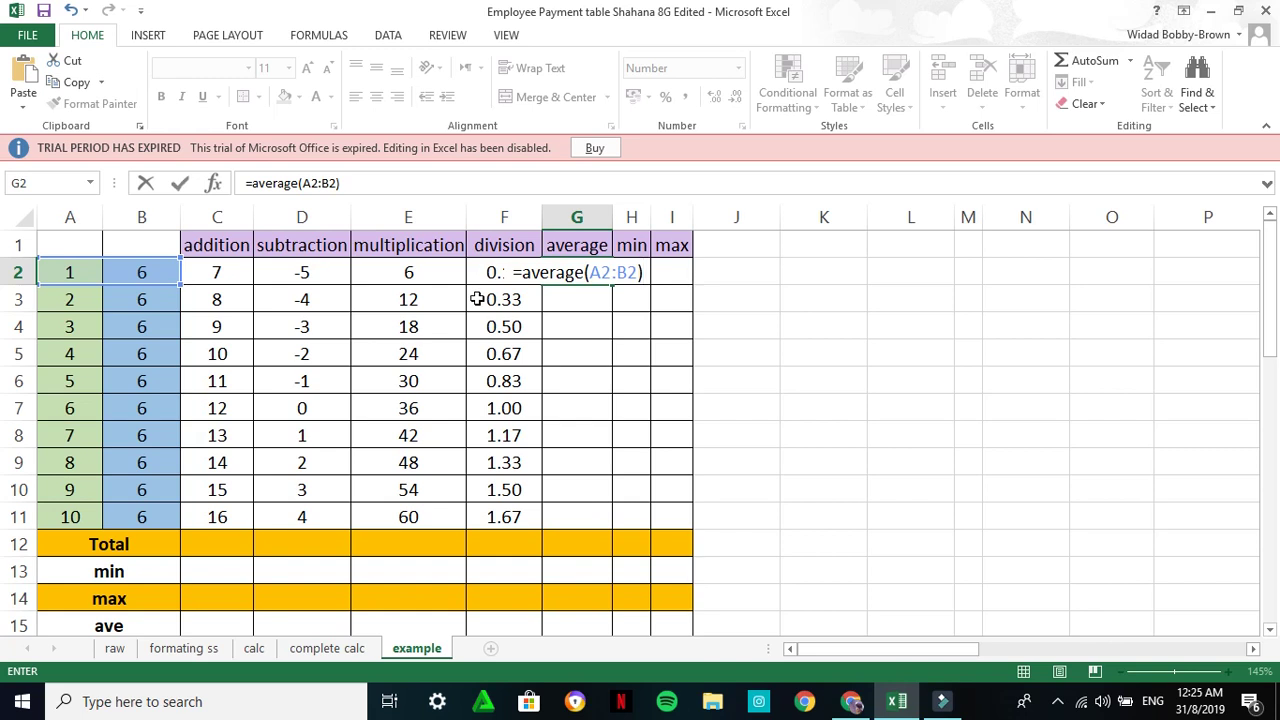
pyautogui.press('Tab')
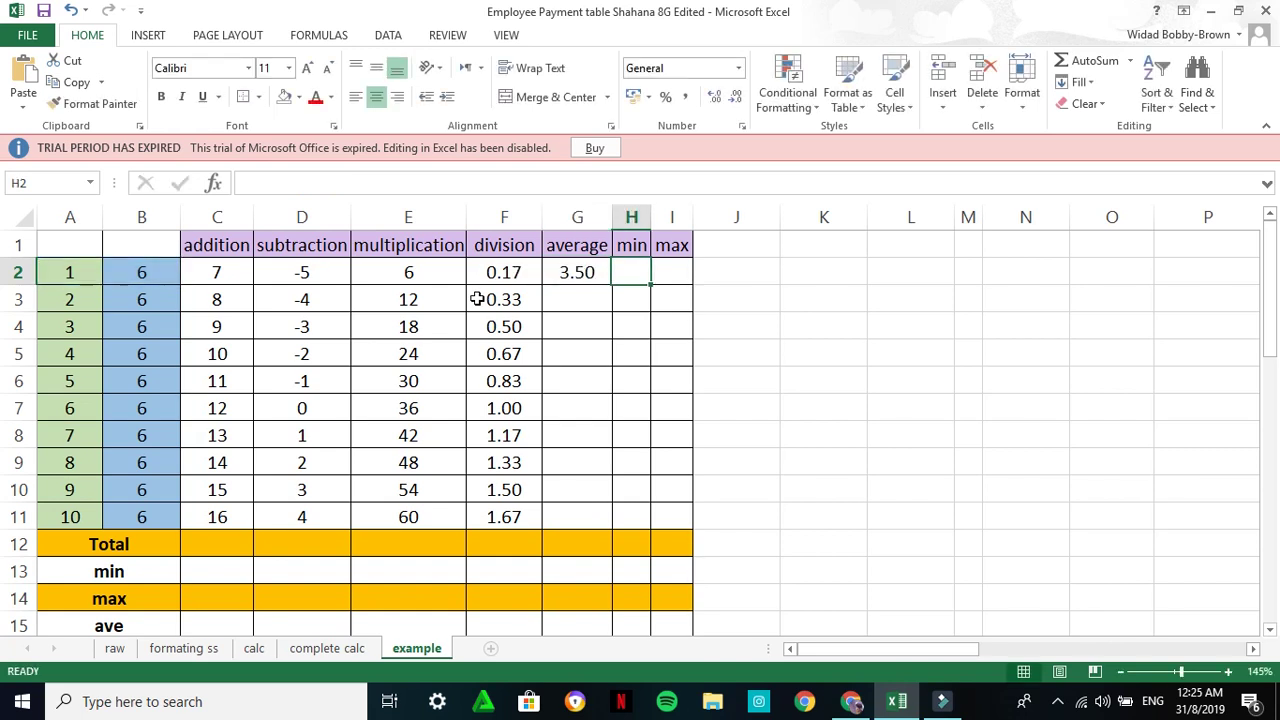
pyautogui.click(598, 273)
pyautogui.moveTo(612, 285); pyautogui.dragTo(600, 525)
# Widen the min and max columns H and I, and select cell H2
pyautogui.moveTo(650, 217); pyautogui.dragTo(767, 226)
pyautogui.click(652, 272)
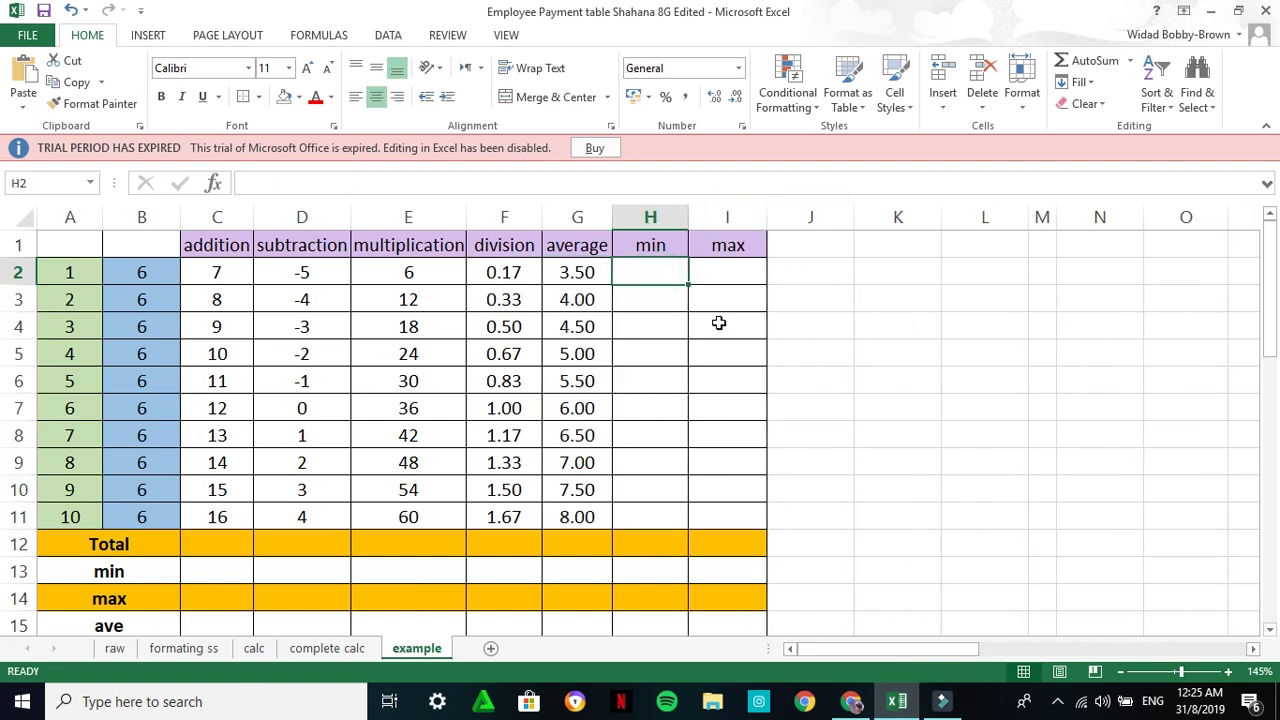
# Enter =min(A2:B2) in cell H2 of the min column and fill it down to H11
pyautogui.write('=')
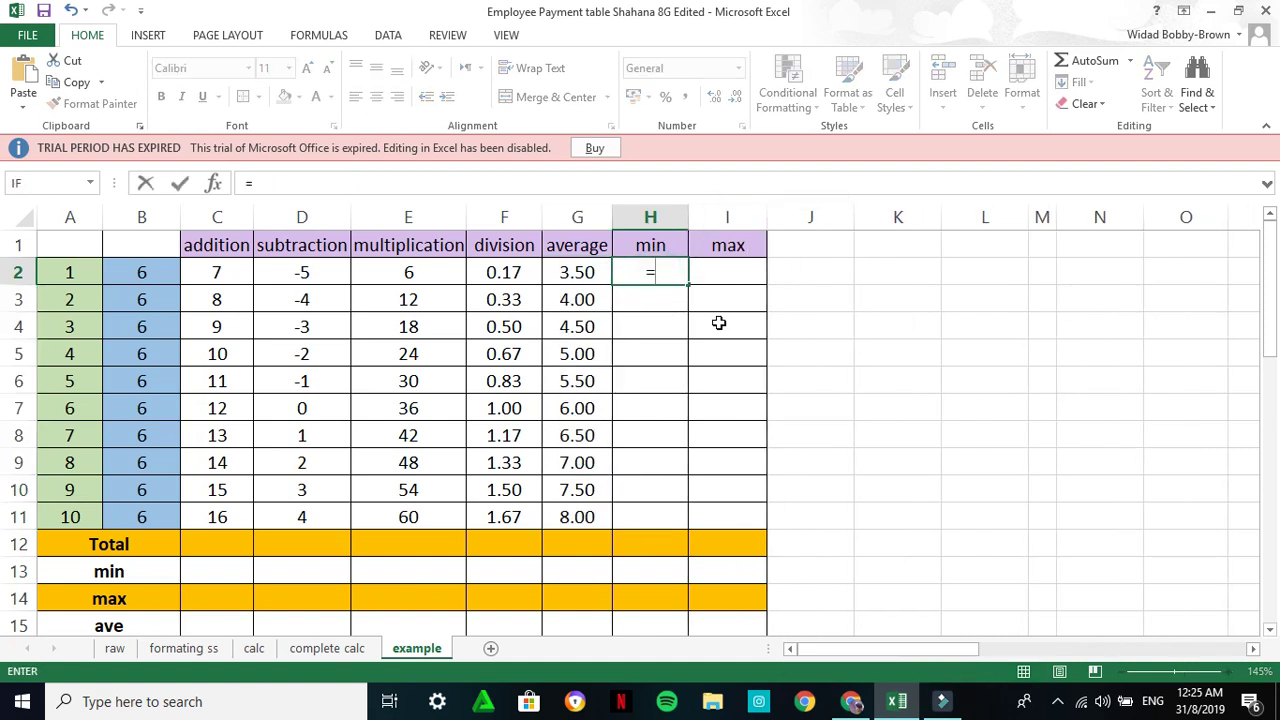
pyautogui.write('min')
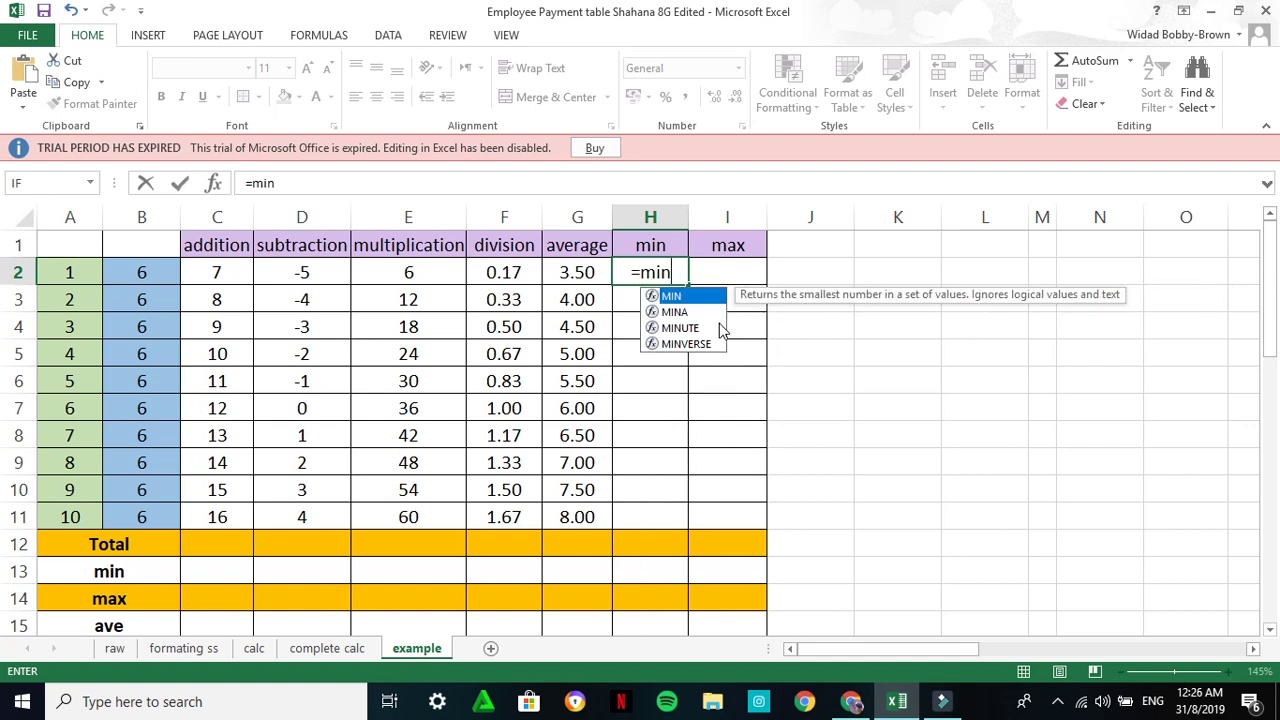
pyautogui.write('(')
pyautogui.moveTo(62, 278); pyautogui.dragTo(134, 272)
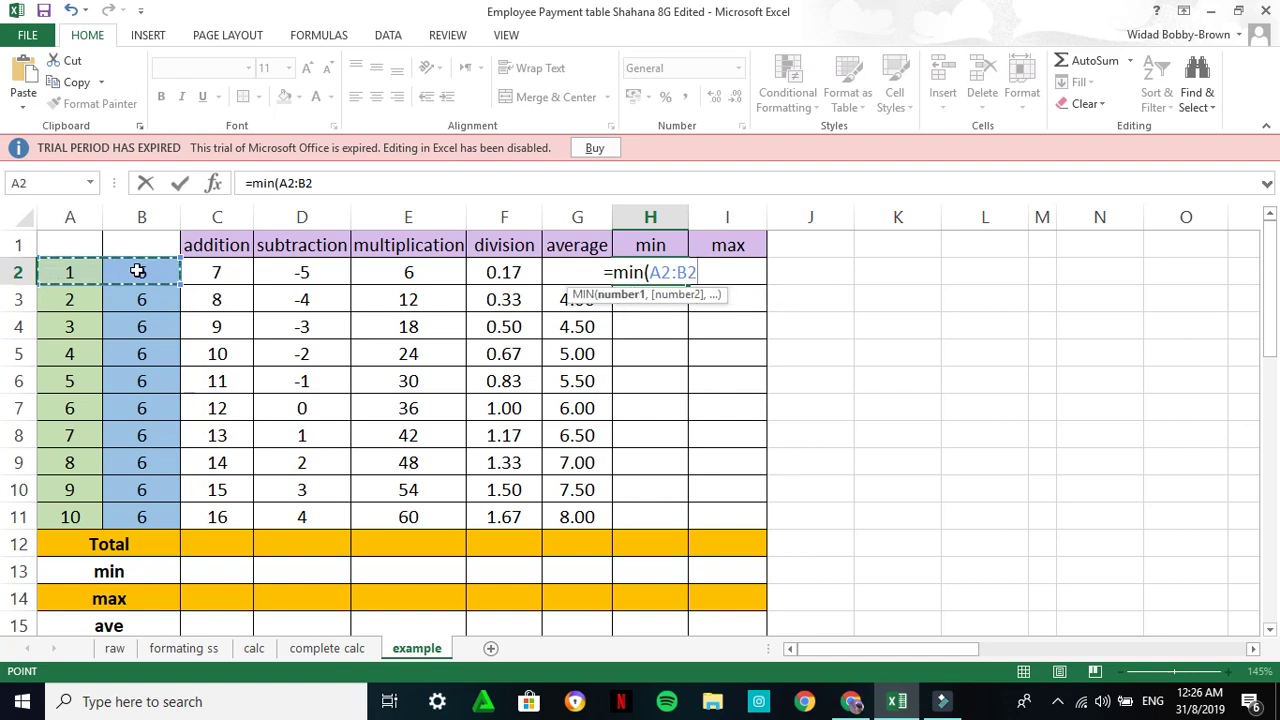
pyautogui.write(')')
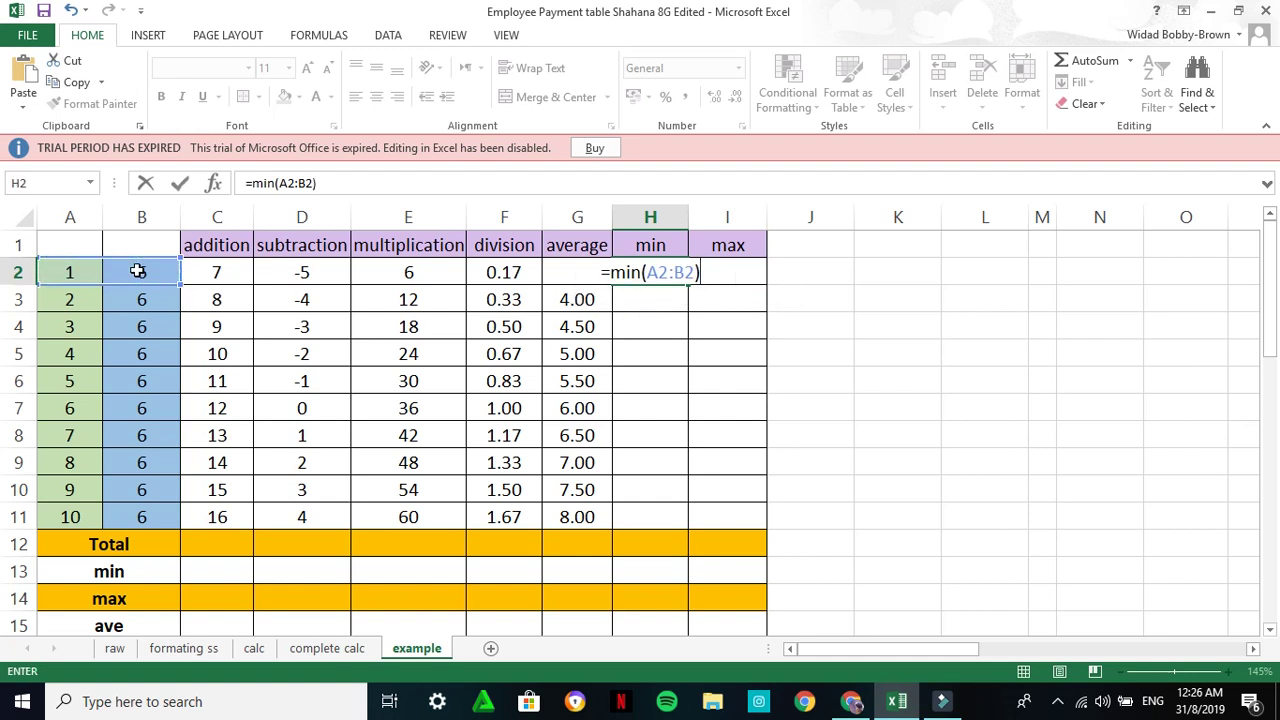
pyautogui.press('Return')
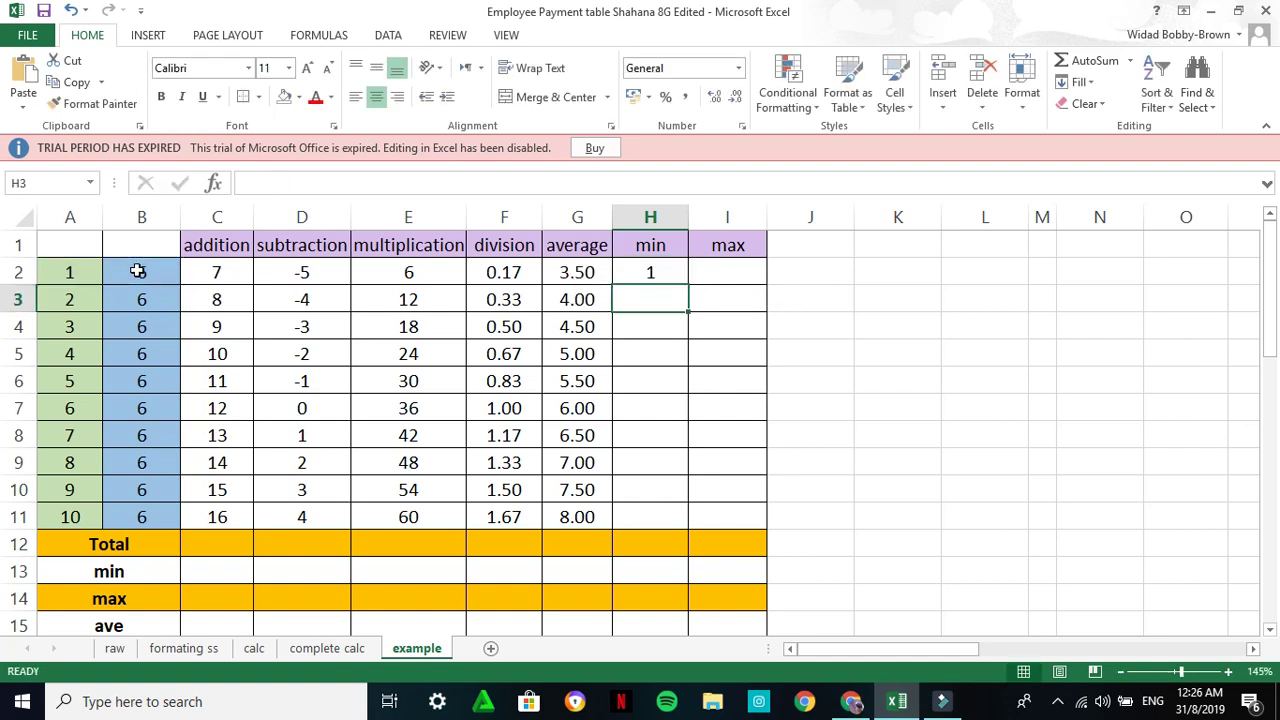
pyautogui.click(653, 275)
pyautogui.moveTo(689, 285); pyautogui.dragTo(690, 525)
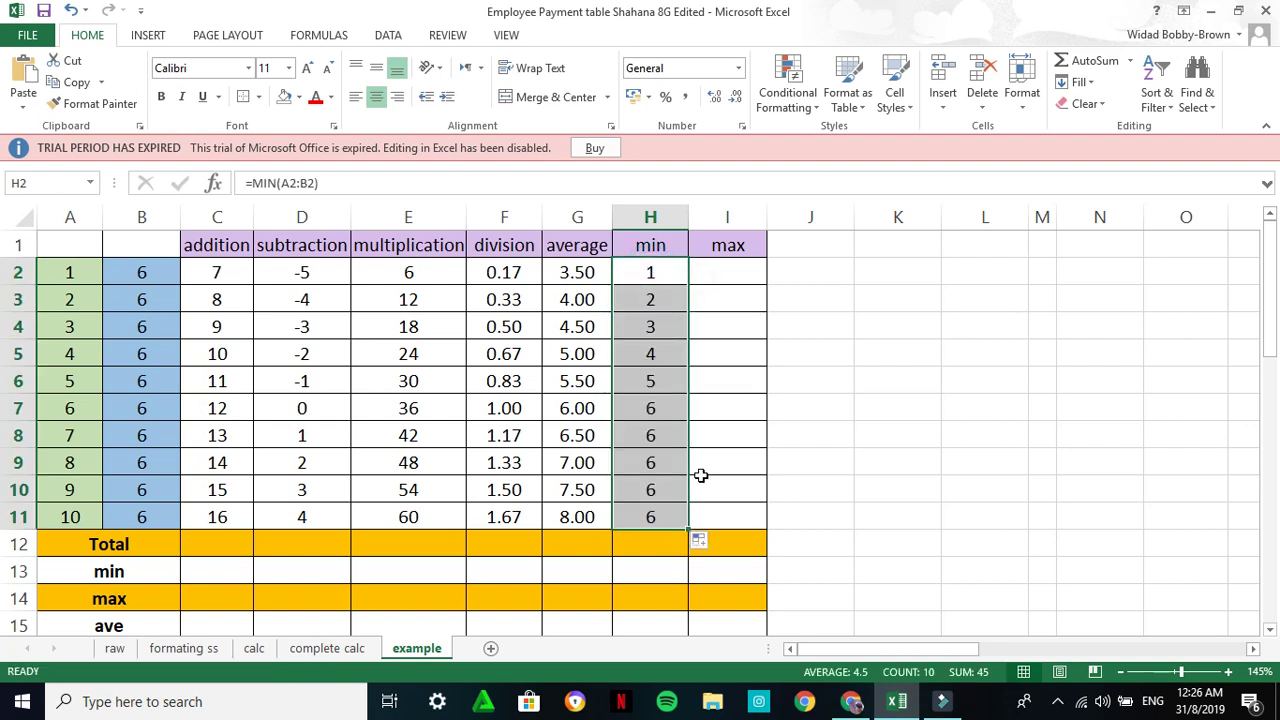
# Enter =max(A2:B2) in cell I2 of the max column and fill it down to I11
pyautogui.click(740, 277)
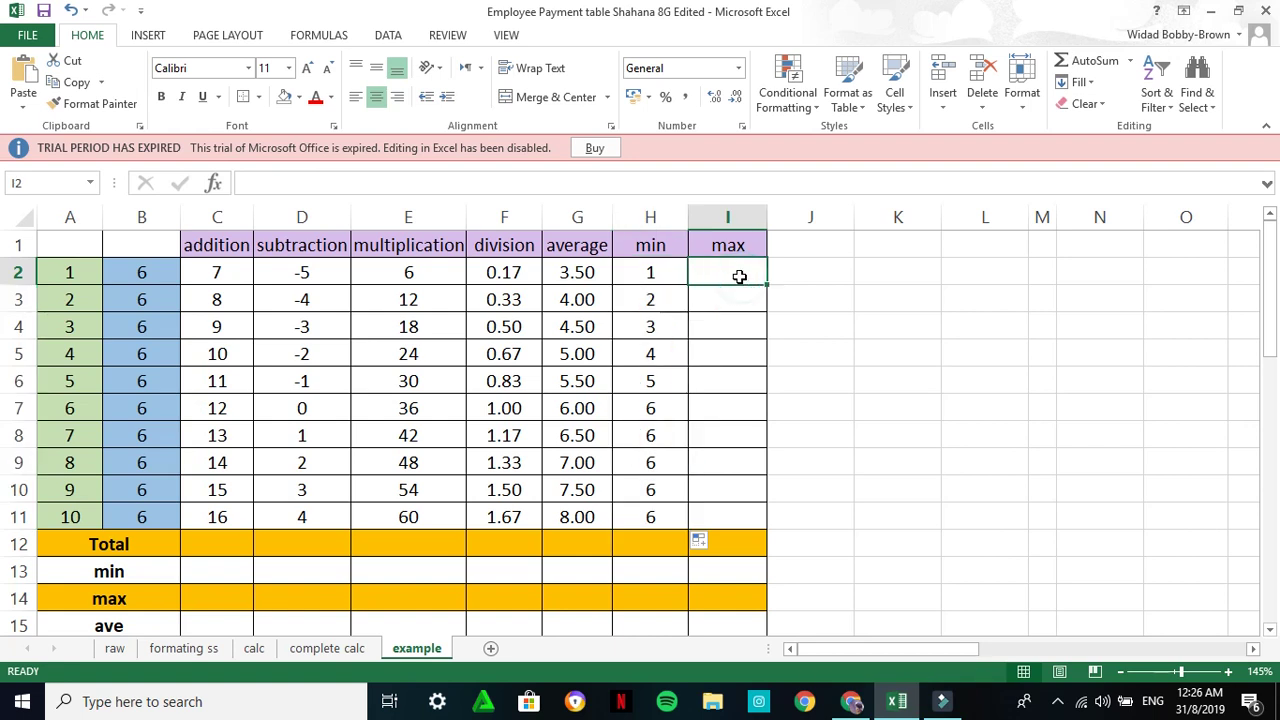
pyautogui.write('=')
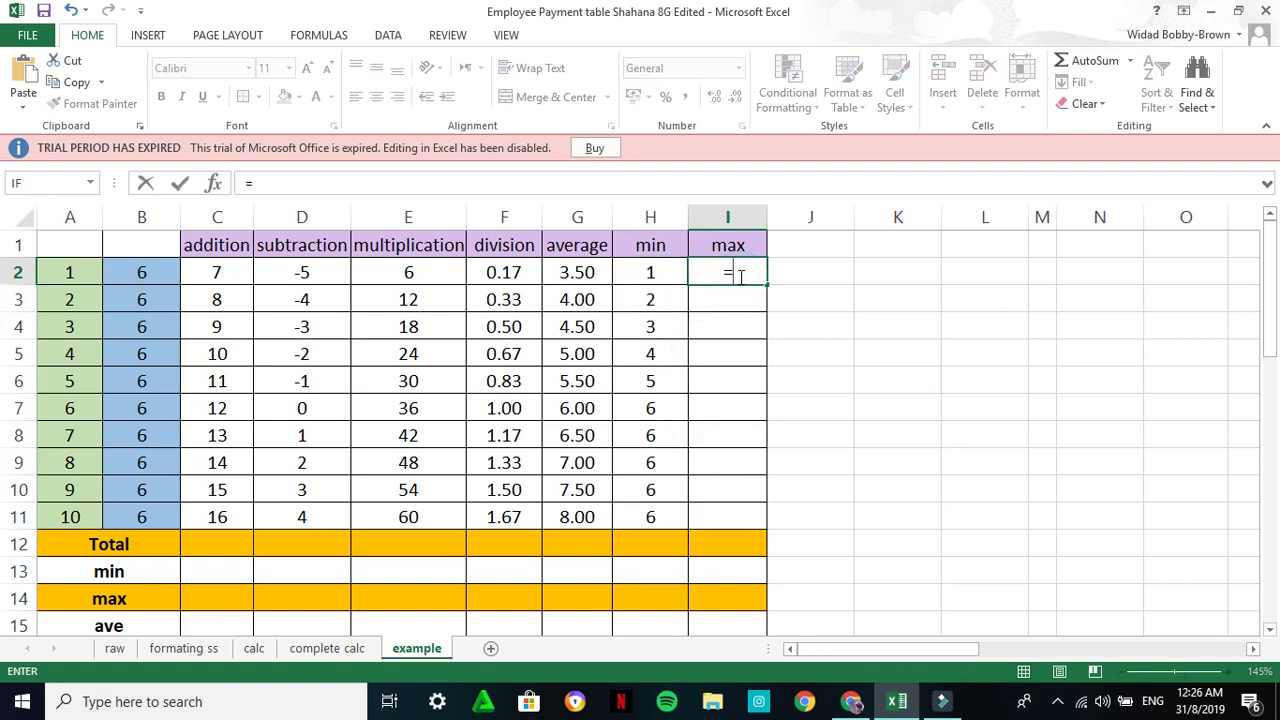
pyautogui.write('max')
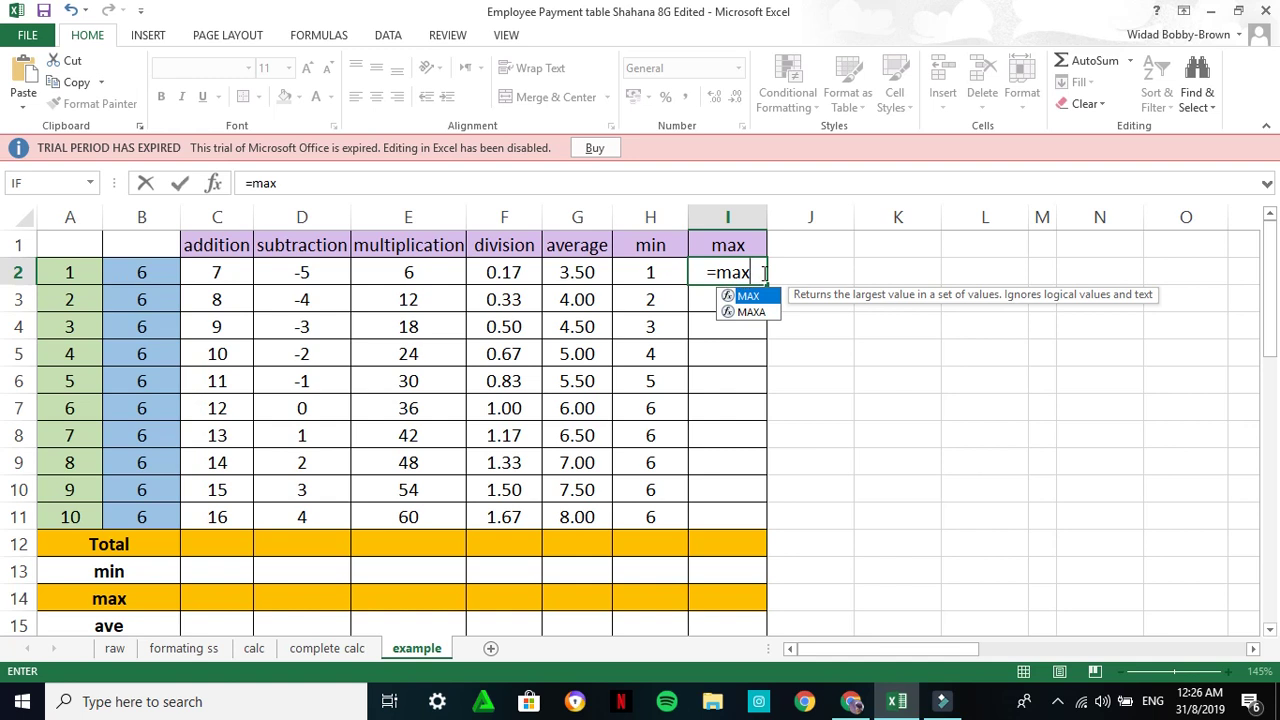
pyautogui.write('(')
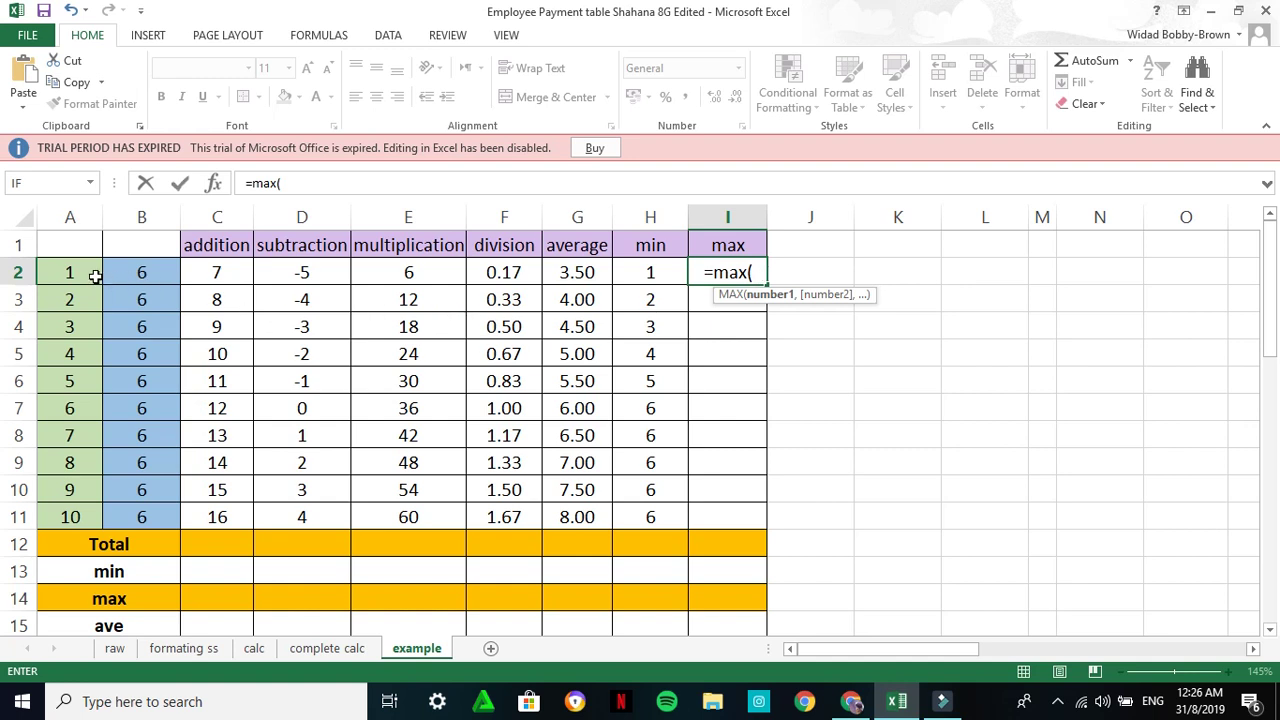
pyautogui.moveTo(95, 276); pyautogui.dragTo(134, 277)
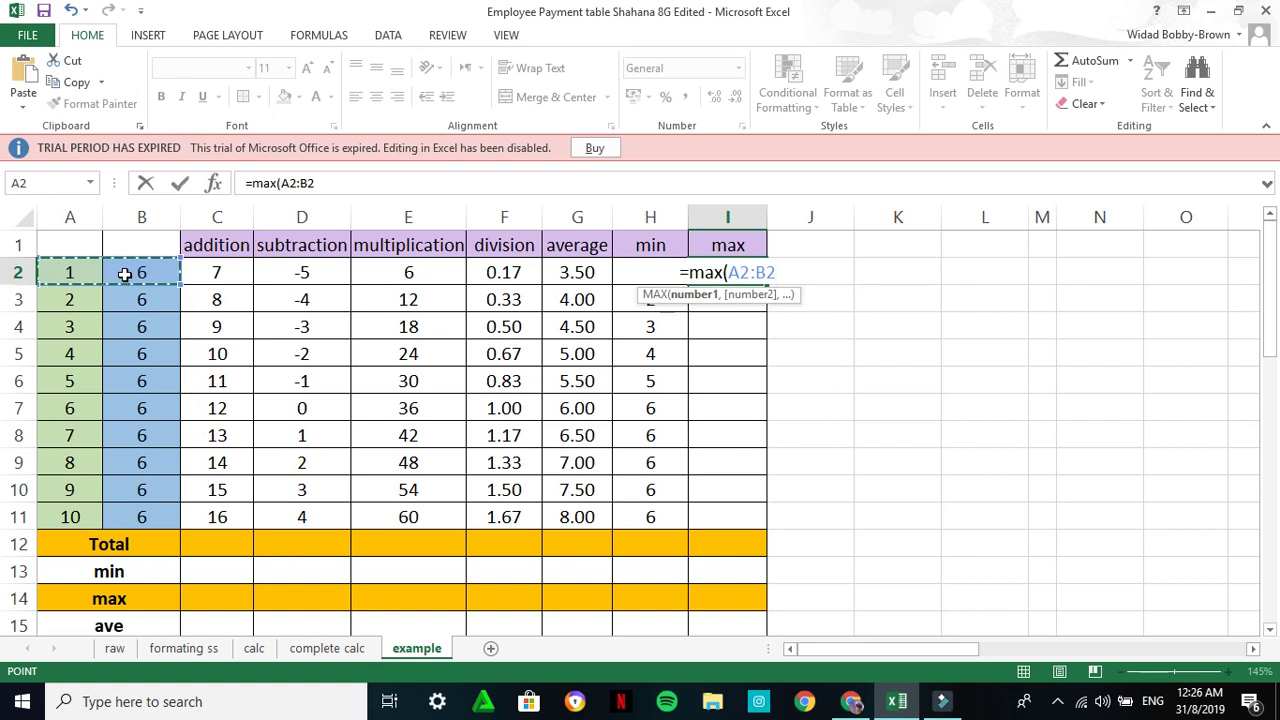
pyautogui.write(')')
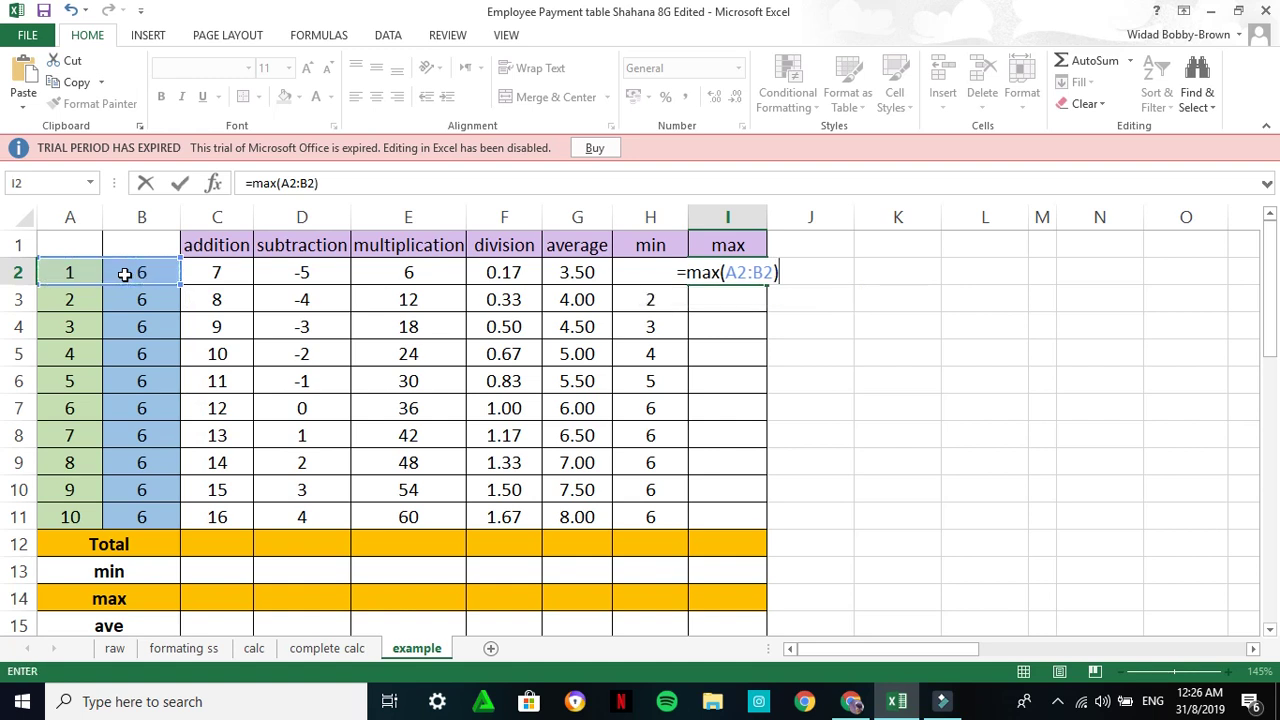
pyautogui.press('Return')
pyautogui.click(718, 276)
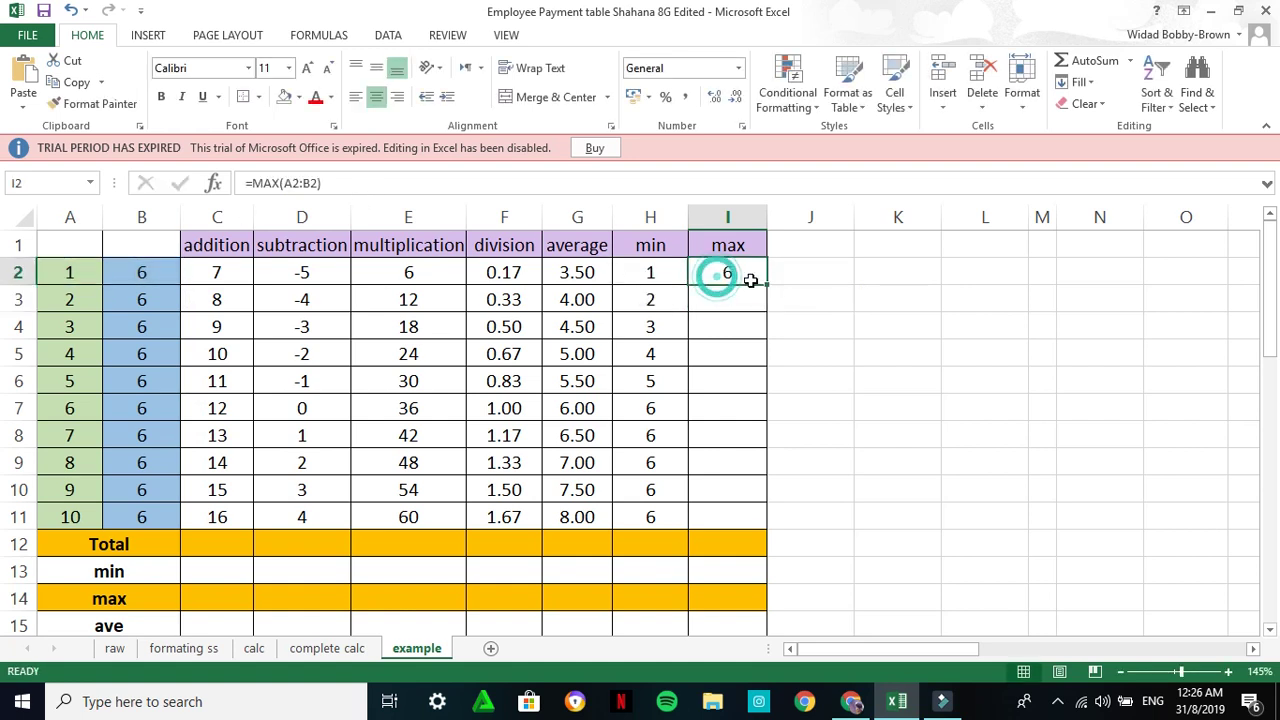
pyautogui.moveTo(766, 285); pyautogui.dragTo(742, 528)
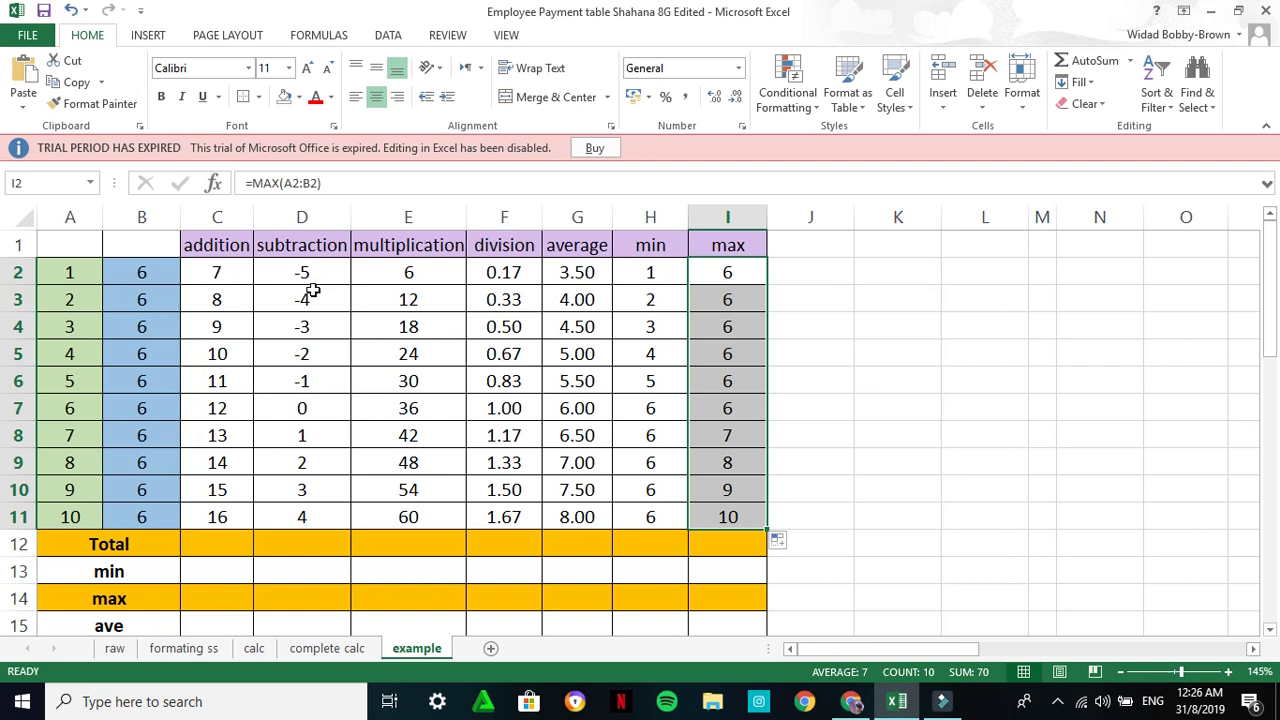
pyautogui.click(204, 244)
pyautogui.rightClick(208, 242)
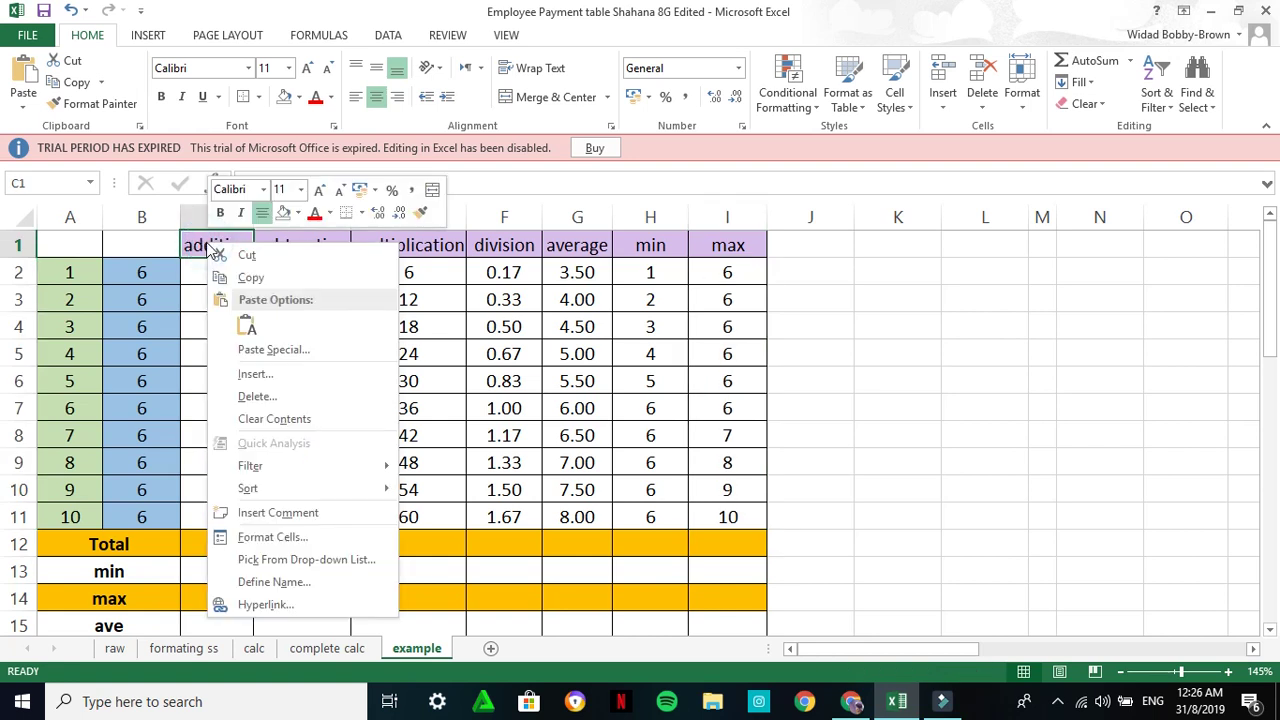
pyautogui.click(286, 378)
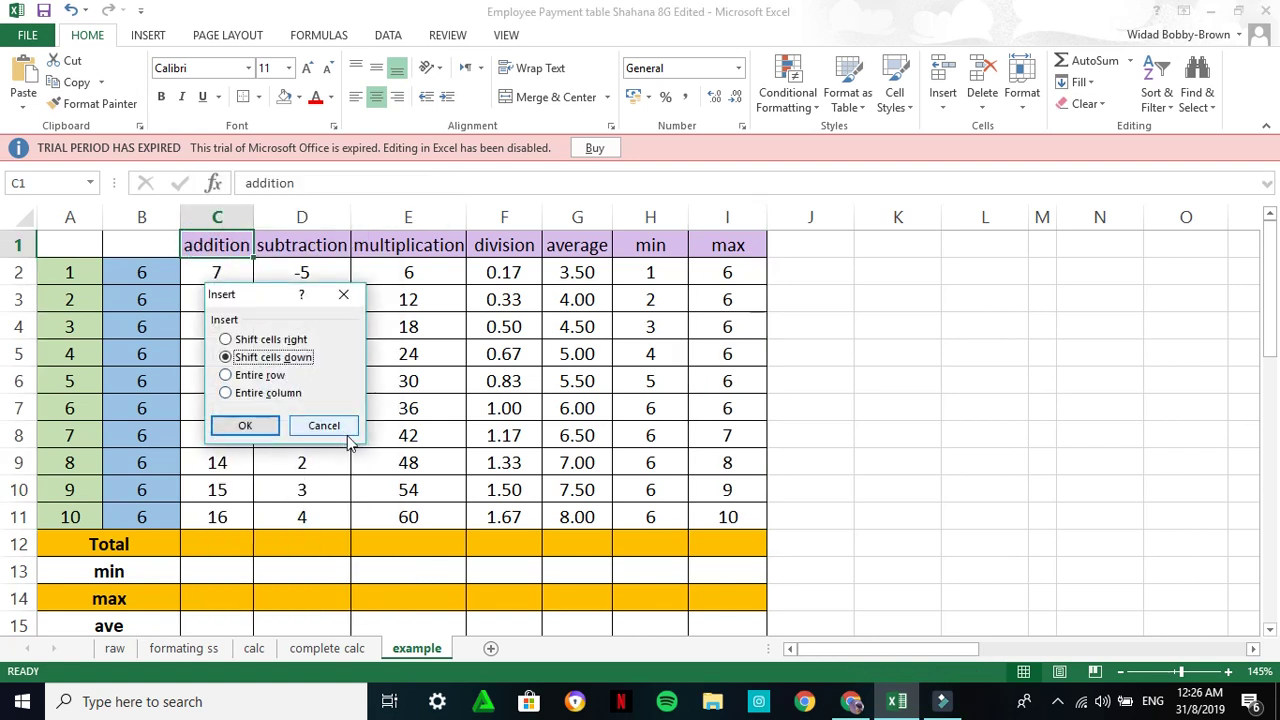
pyautogui.click(340, 428)
# Insert two blank columns, C and D, before the addition column
pyautogui.click(222, 217)
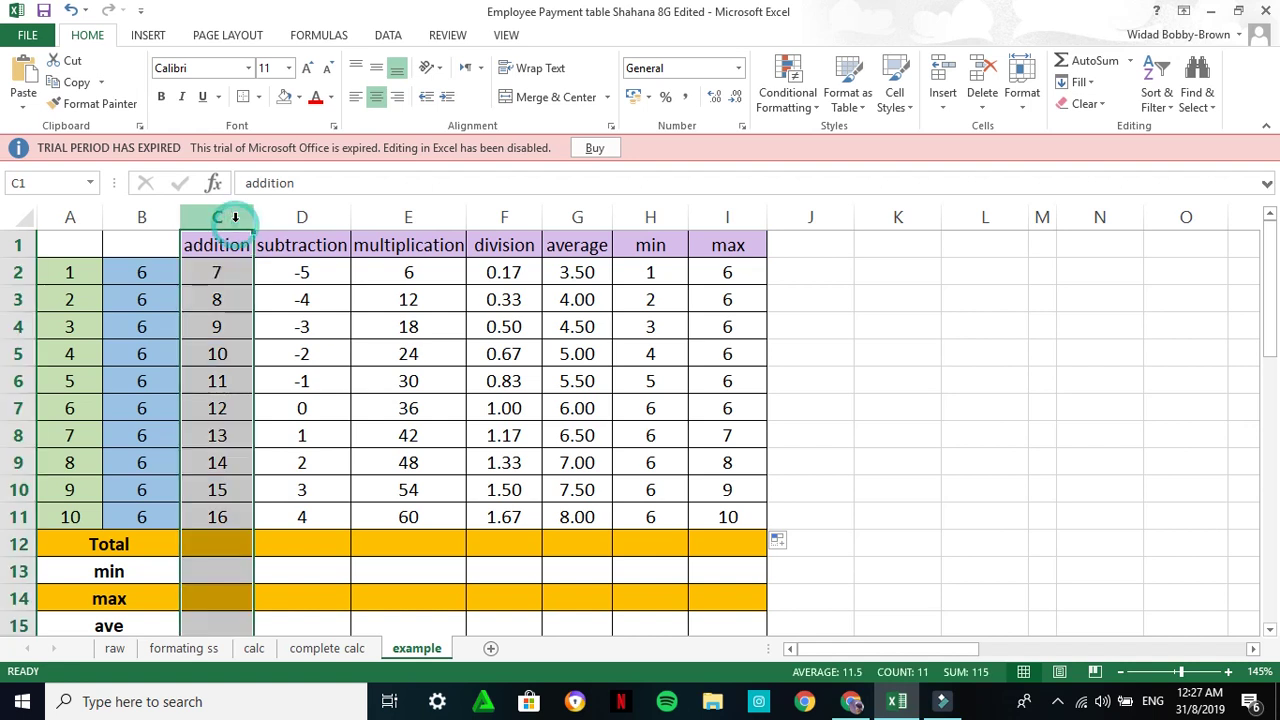
pyautogui.rightClick(240, 230)
pyautogui.click(280, 353)
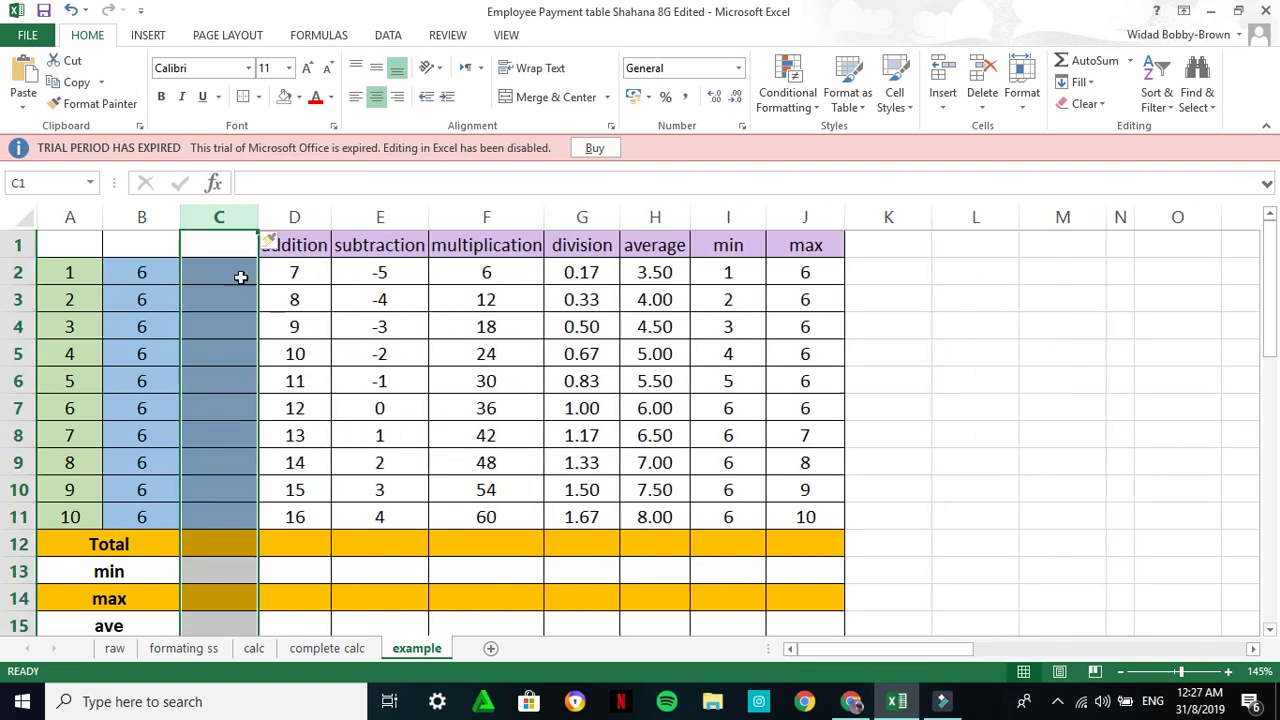
pyautogui.moveTo(233, 298); pyautogui.dragTo(233, 322)
pyautogui.click(233, 298)
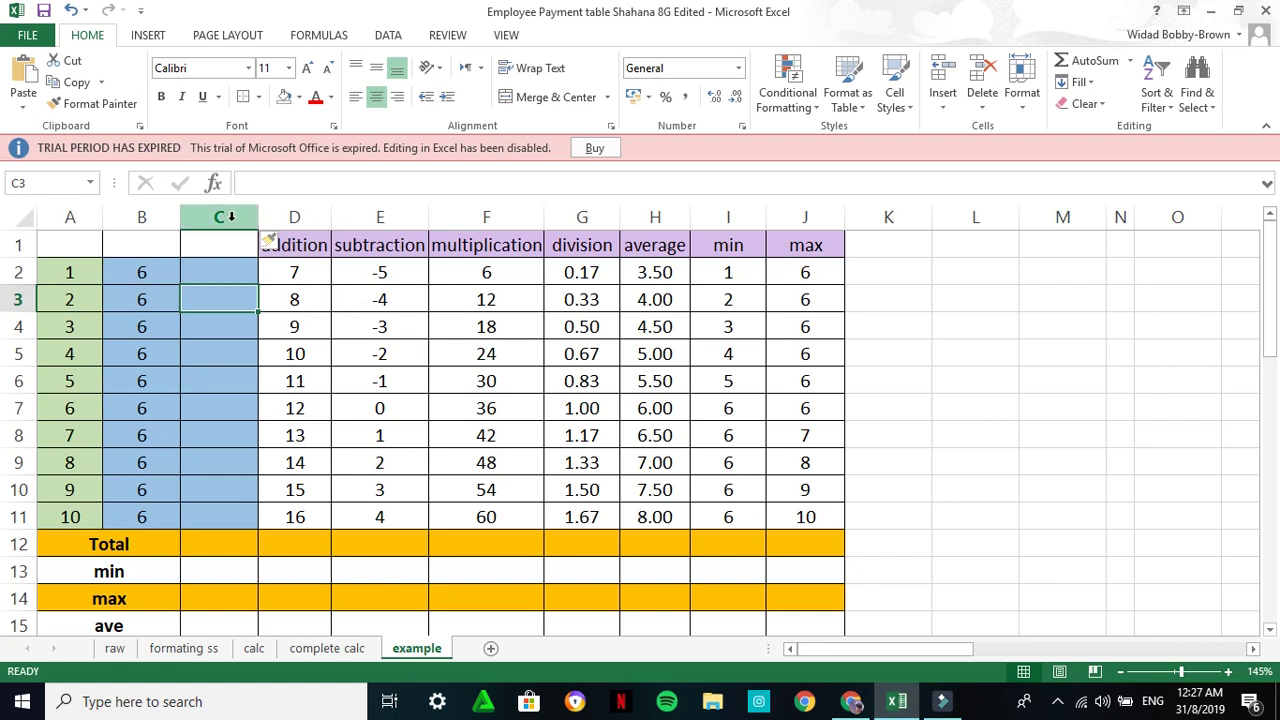
pyautogui.click(226, 217)
pyautogui.rightClick(232, 222)
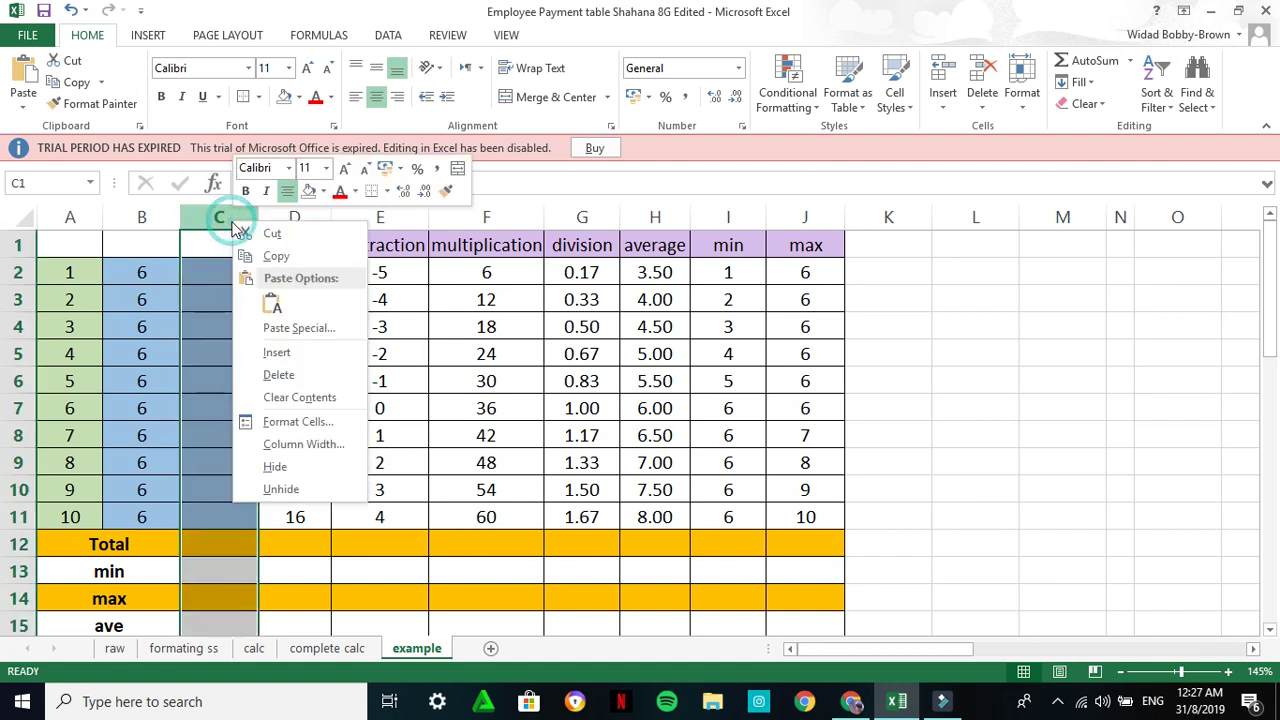
pyautogui.click(276, 354)
pyautogui.click(248, 415)
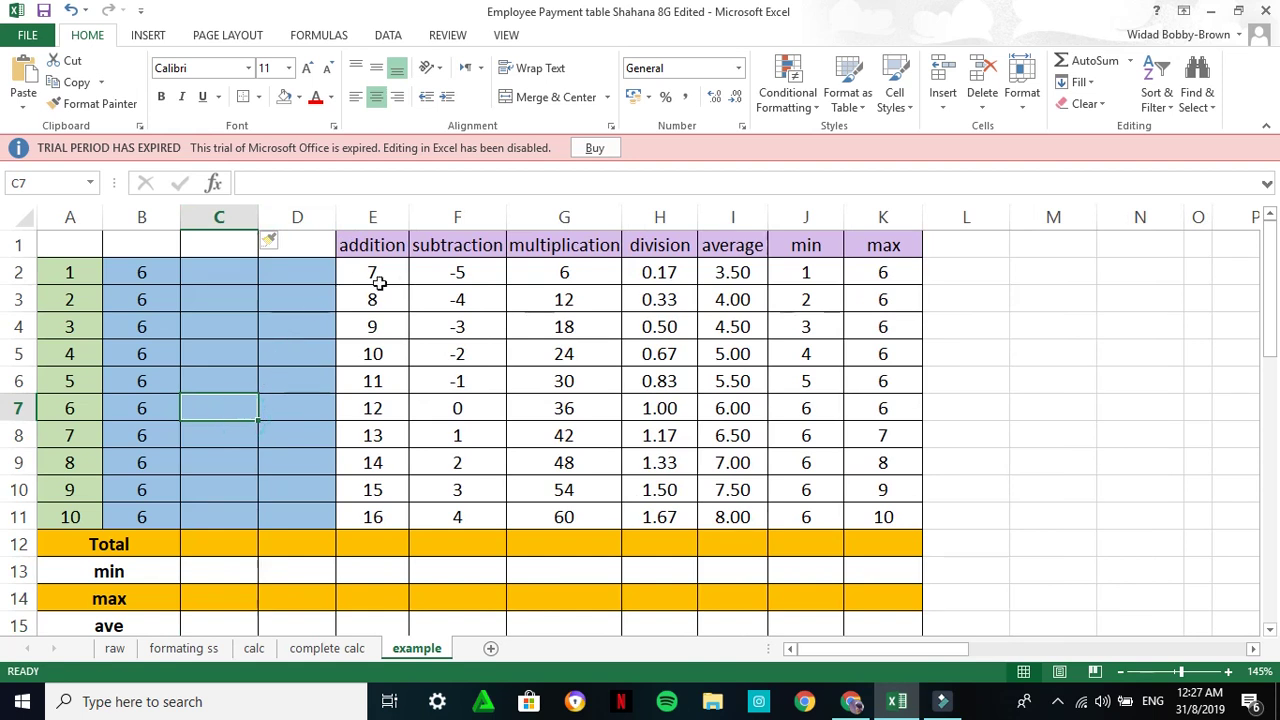
# Try AutoSum on A2:B2 to put the sum in C2, and undo it
pyautogui.click(377, 273)
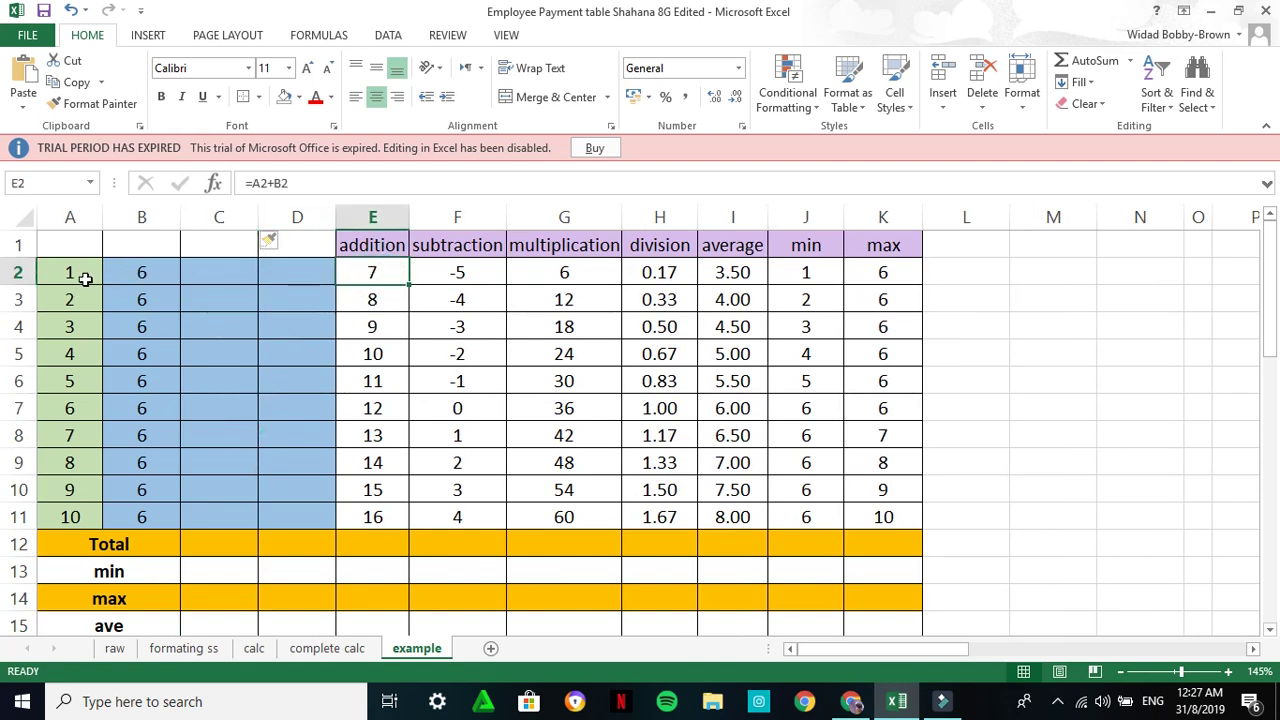
pyautogui.click(210, 273)
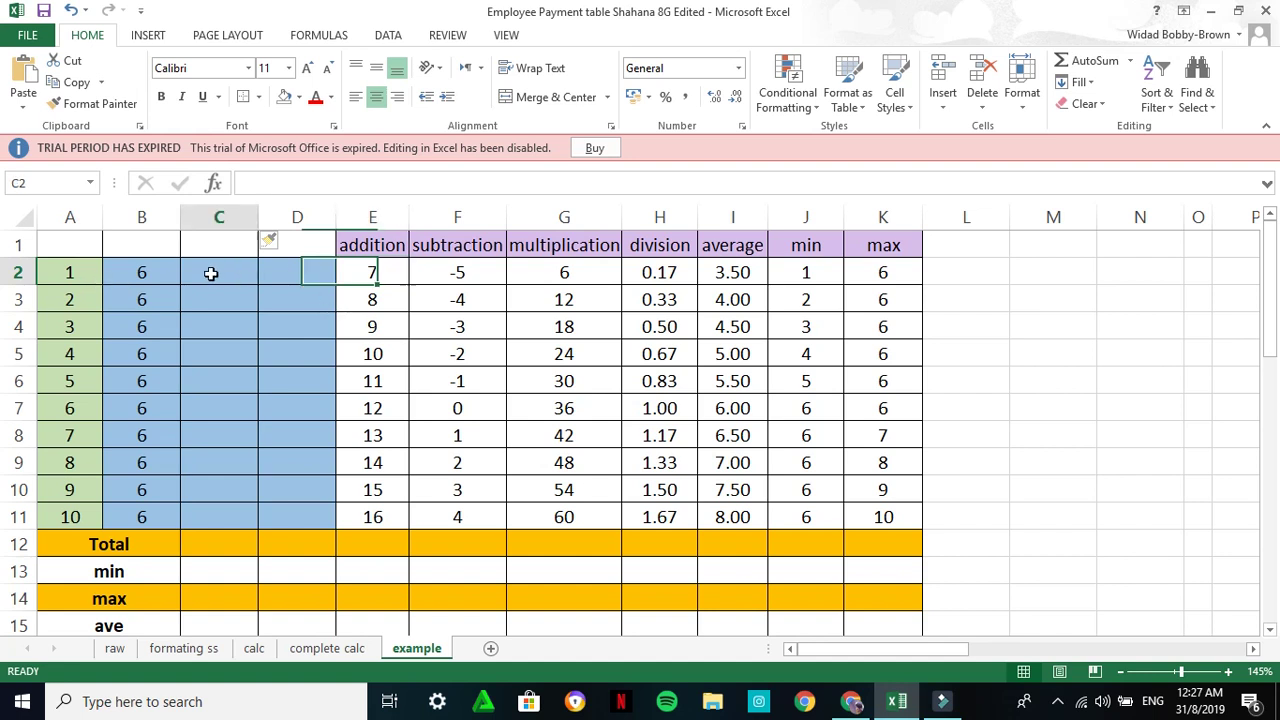
pyautogui.moveTo(83, 274); pyautogui.dragTo(150, 272)
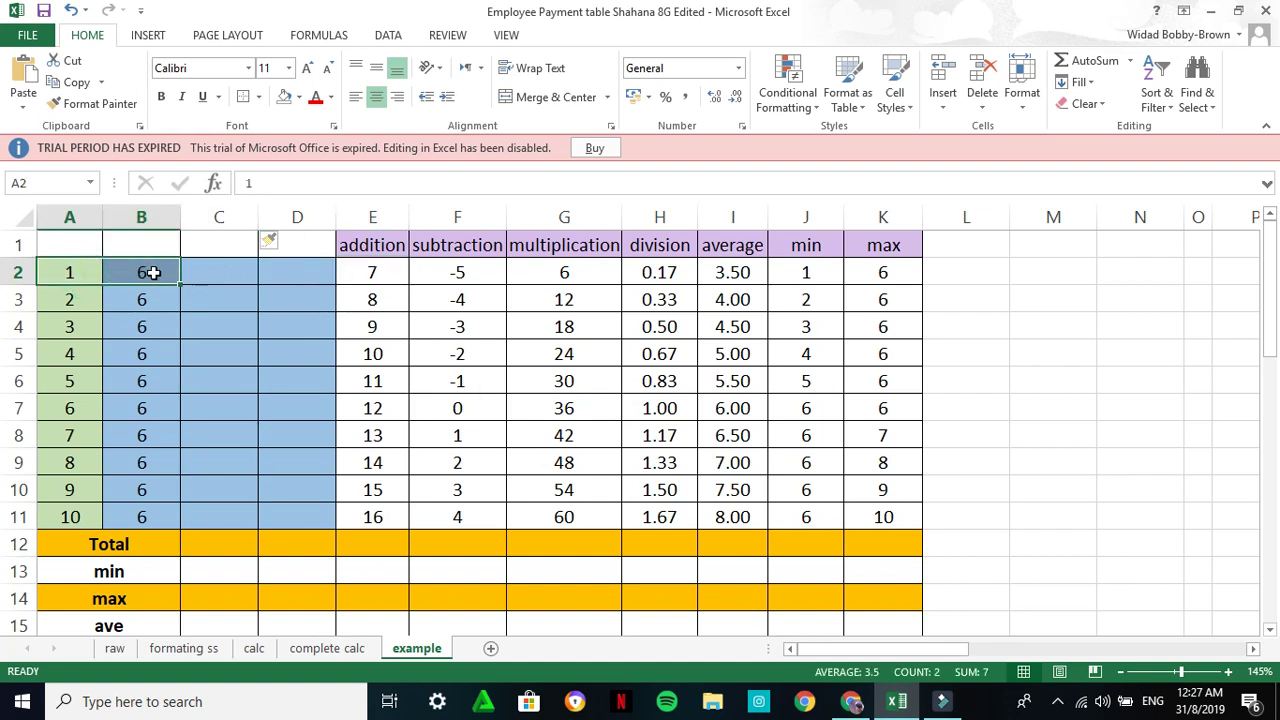
pyautogui.click(1093, 64)
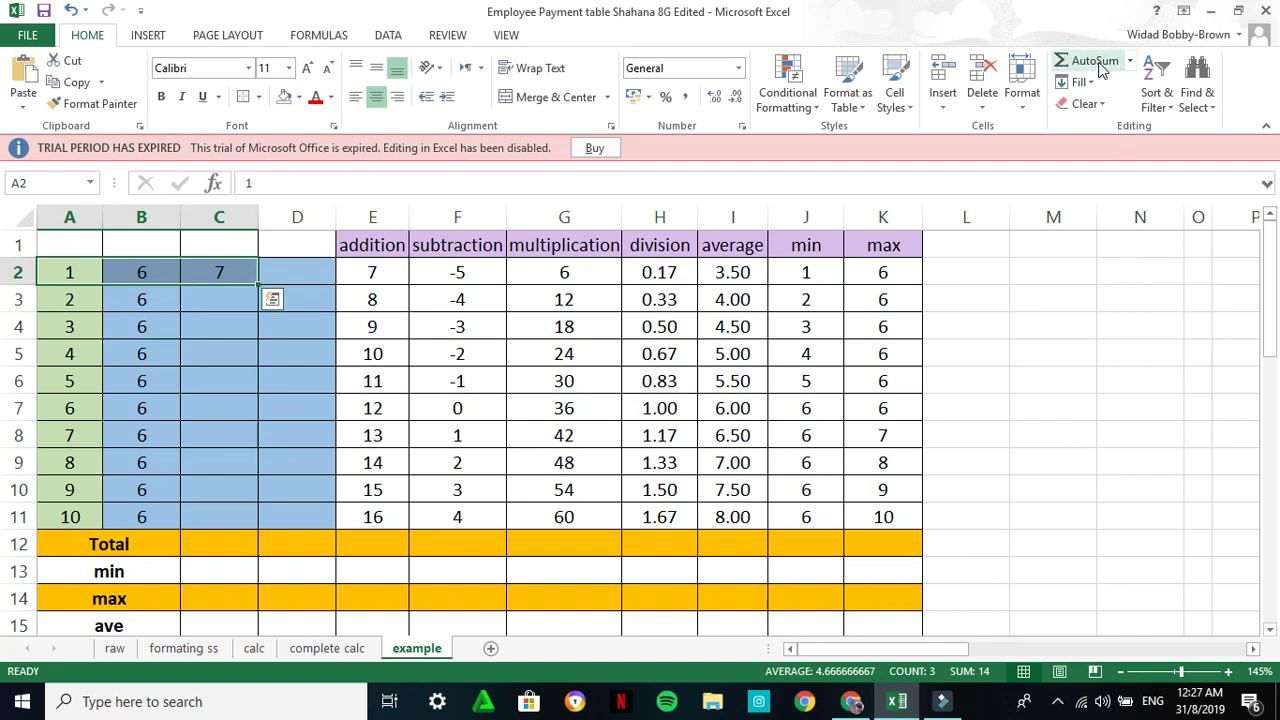
pyautogui.click(244, 345)
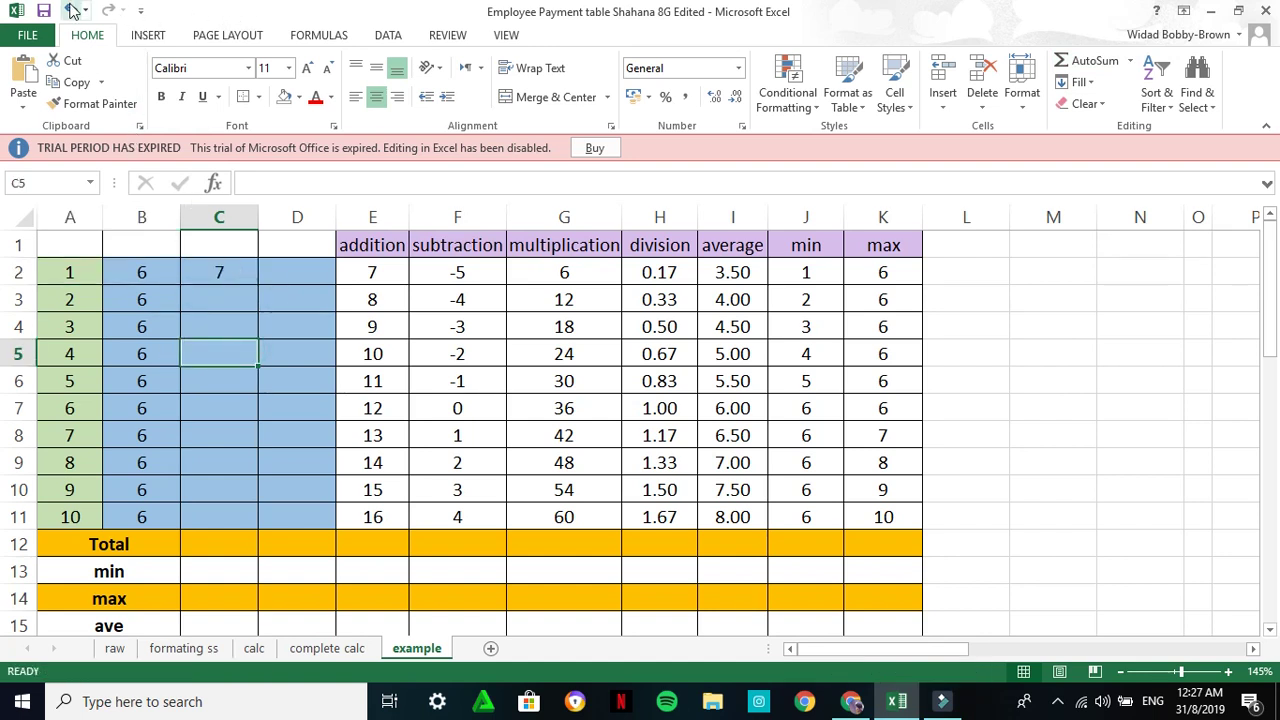
pyautogui.click(72, 11)
# Sum A2:B2 into cell C2 with AutoSum and fill the formula down to C11
pyautogui.click(80, 271)
pyautogui.click(141, 326)
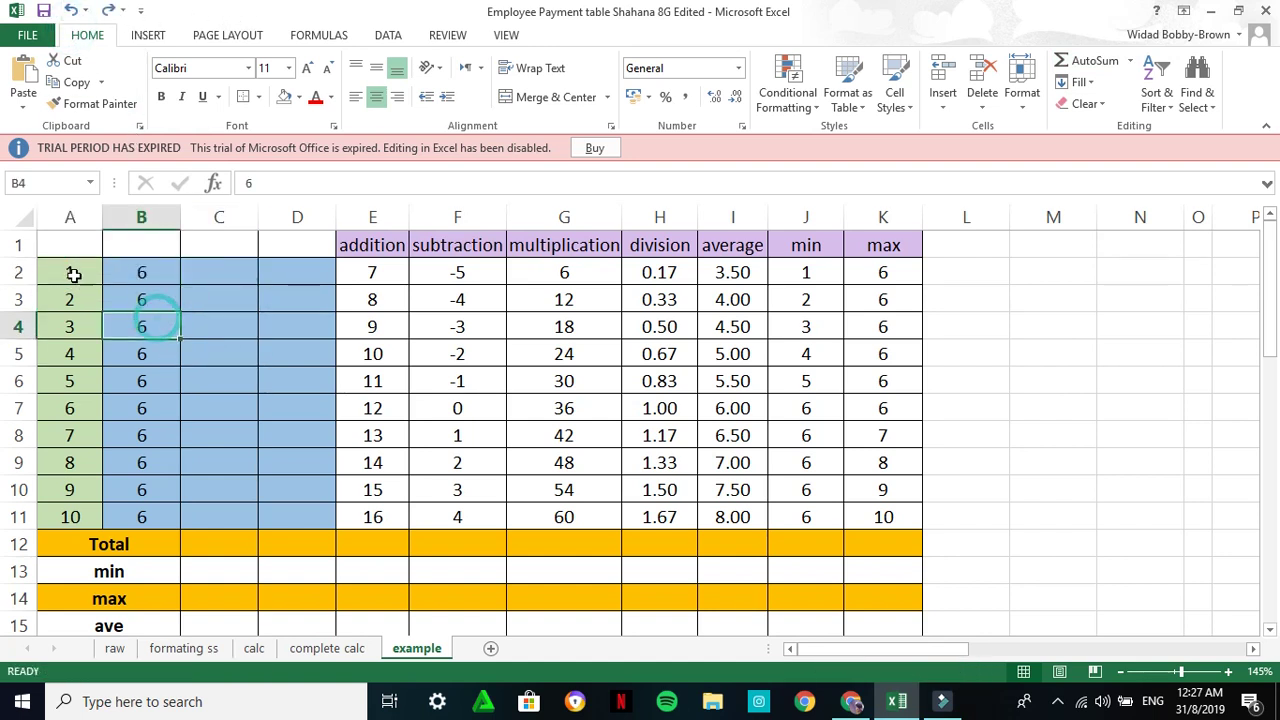
pyautogui.moveTo(73, 273); pyautogui.dragTo(141, 272)
pyautogui.click(1080, 62)
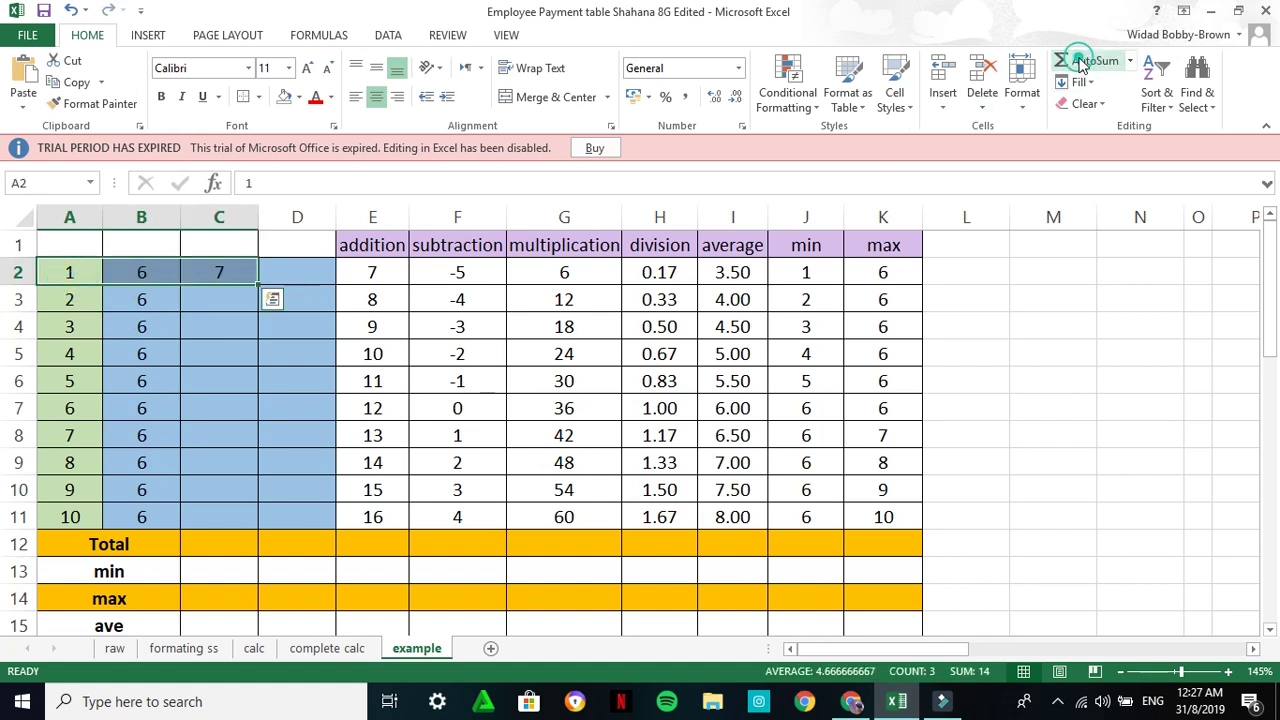
pyautogui.click(236, 368)
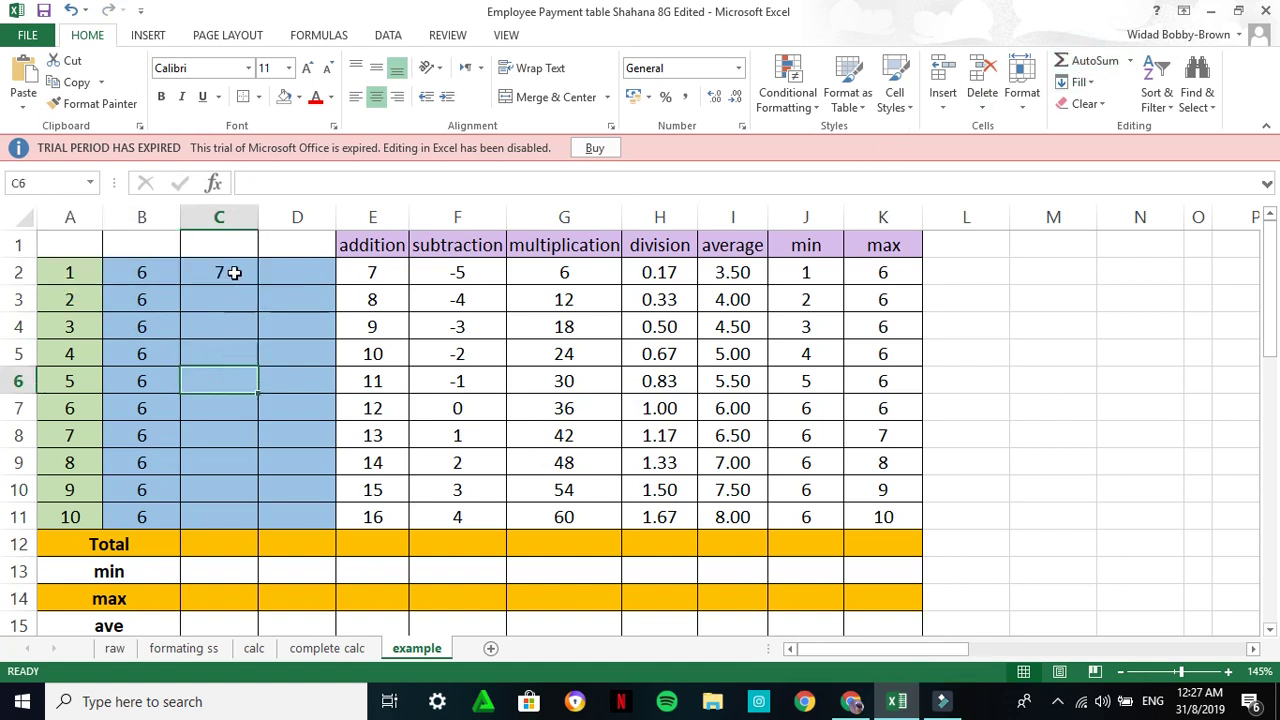
pyautogui.click(238, 272)
pyautogui.moveTo(258, 285); pyautogui.dragTo(252, 520)
# Enter the formula =sum(A2:B2) in cell D2
pyautogui.click(292, 271)
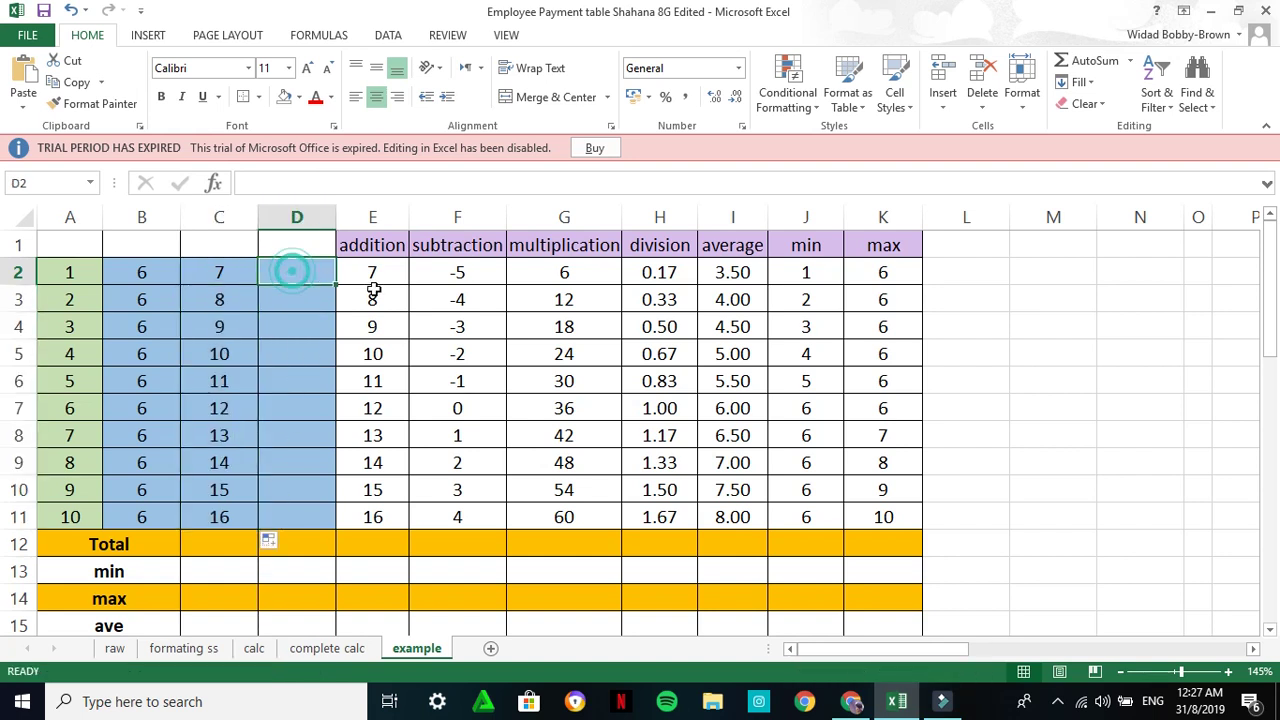
pyautogui.write('=')
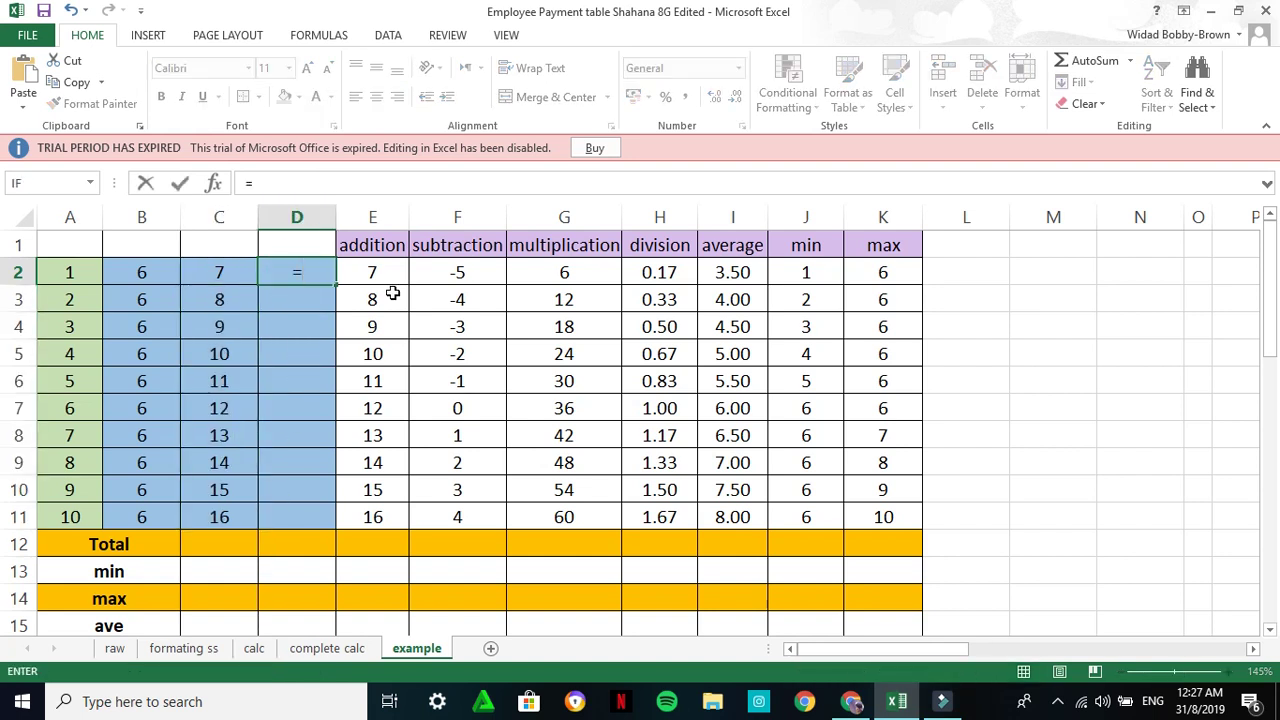
pyautogui.write('sum')
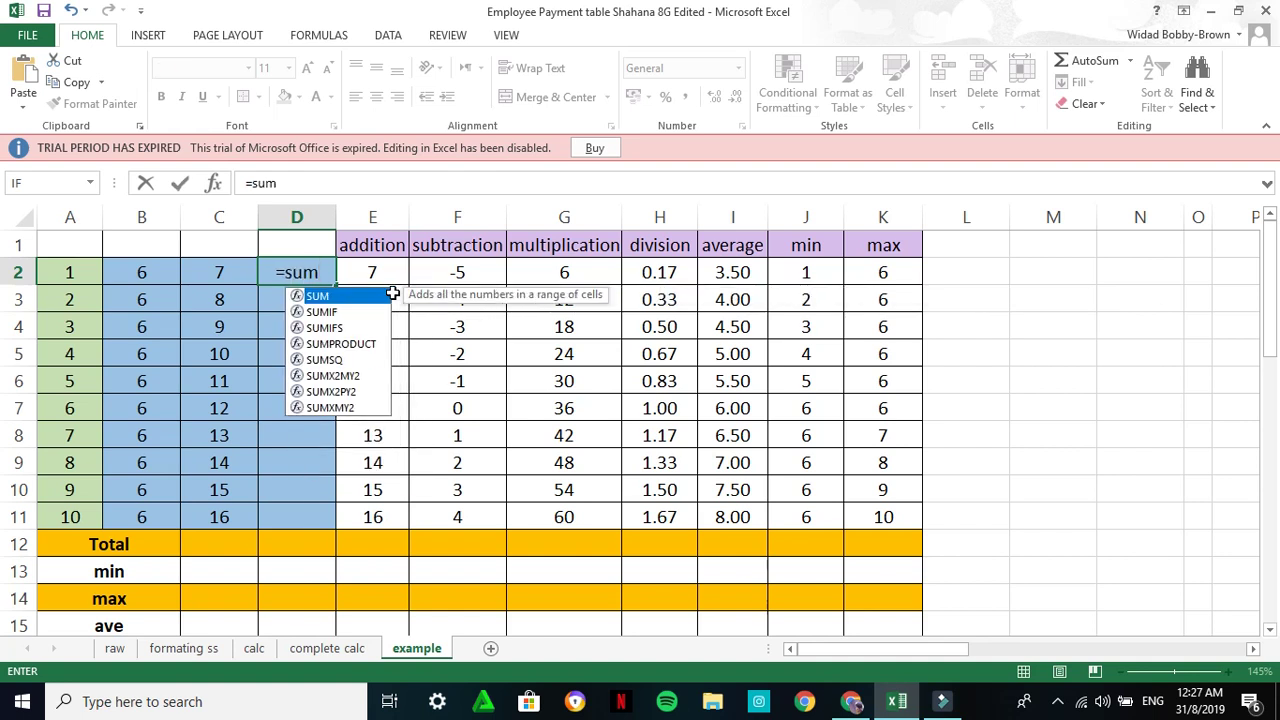
pyautogui.write('(')
pyautogui.moveTo(71, 273); pyautogui.dragTo(137, 277)
pyautogui.write(')z')
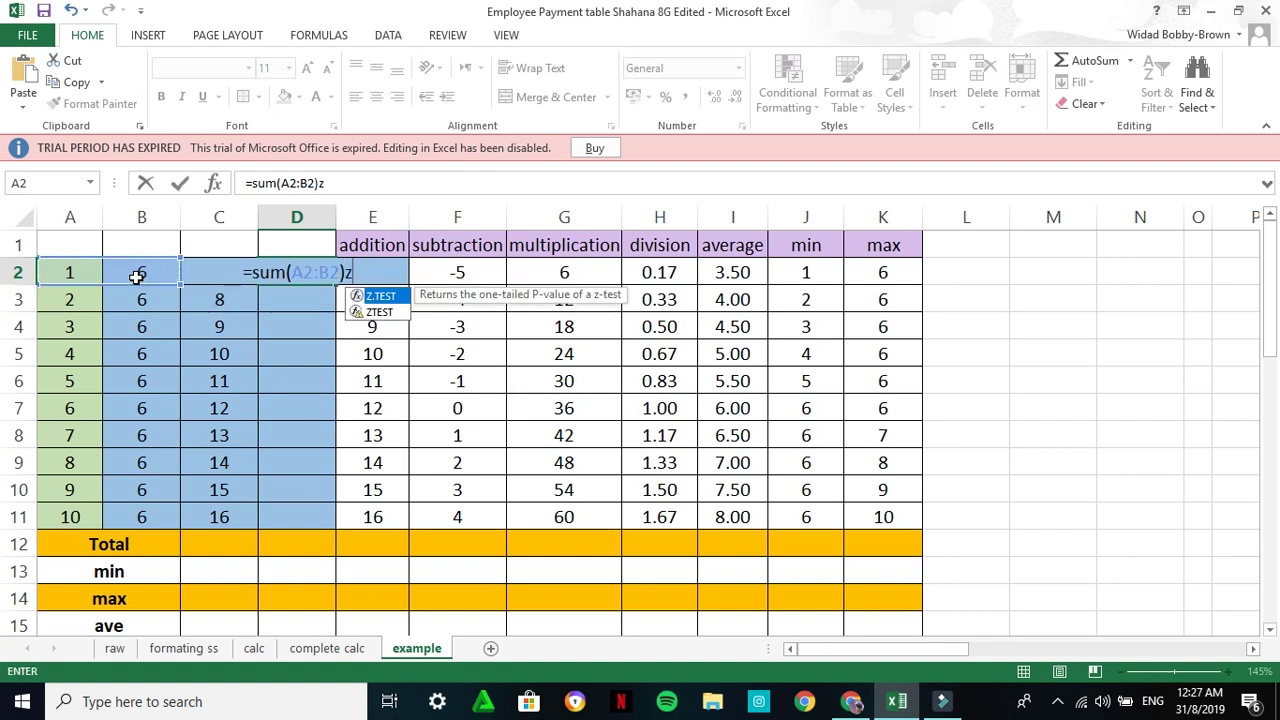
pyautogui.press('BackSpace')
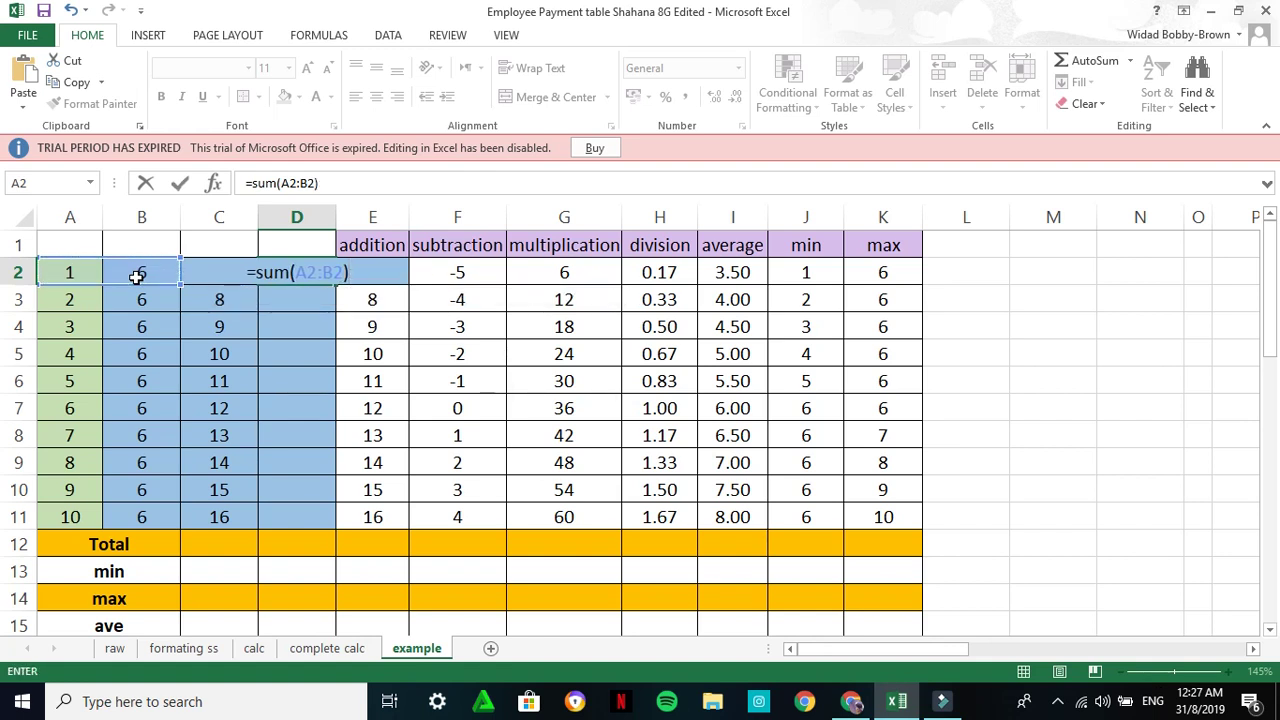
pyautogui.press('Return')
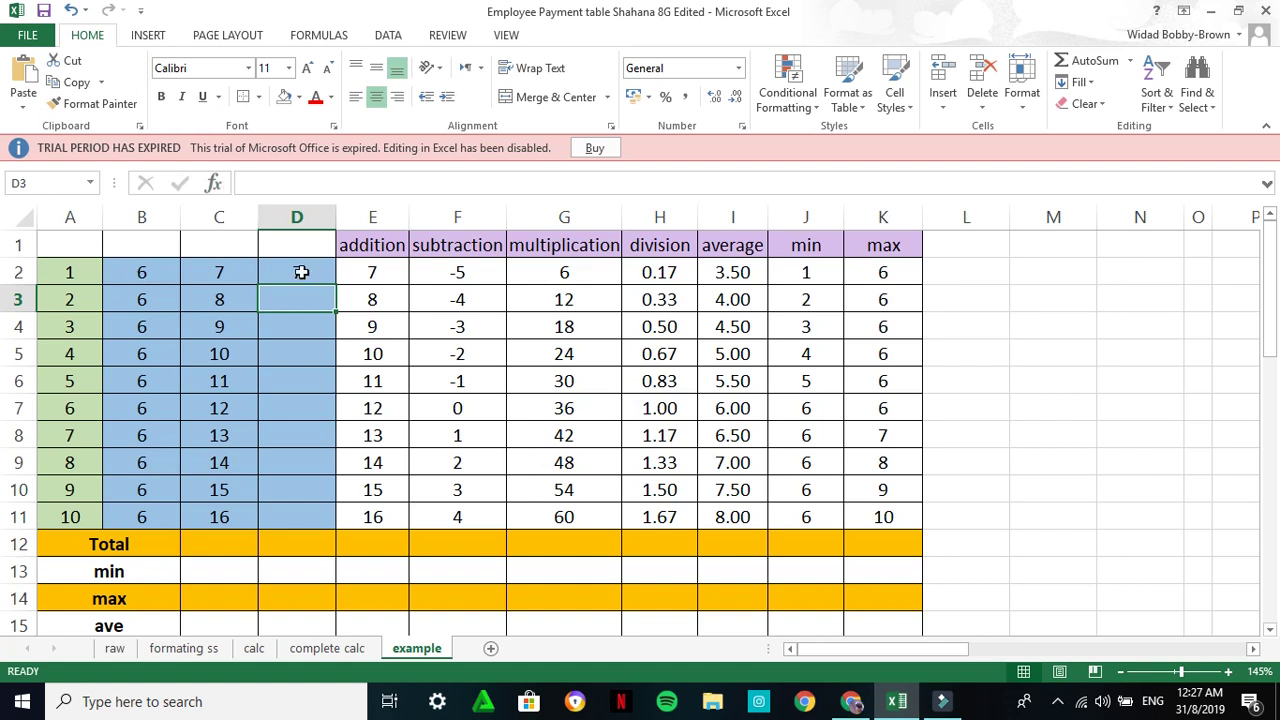
# Fill the SUM formula in D2 down to D11 and compare the row 2 formulas in columns C, D and E
pyautogui.click(301, 272)
pyautogui.moveTo(336, 286); pyautogui.dragTo(337, 530)
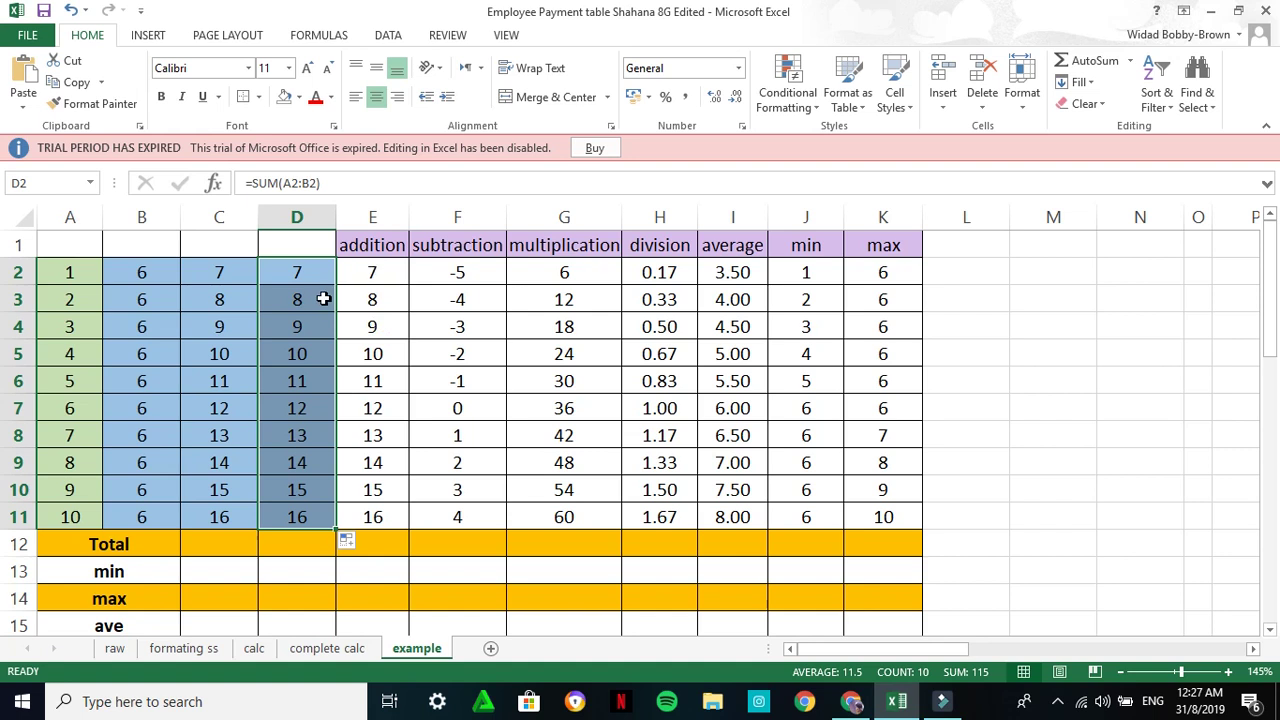
pyautogui.click(389, 272)
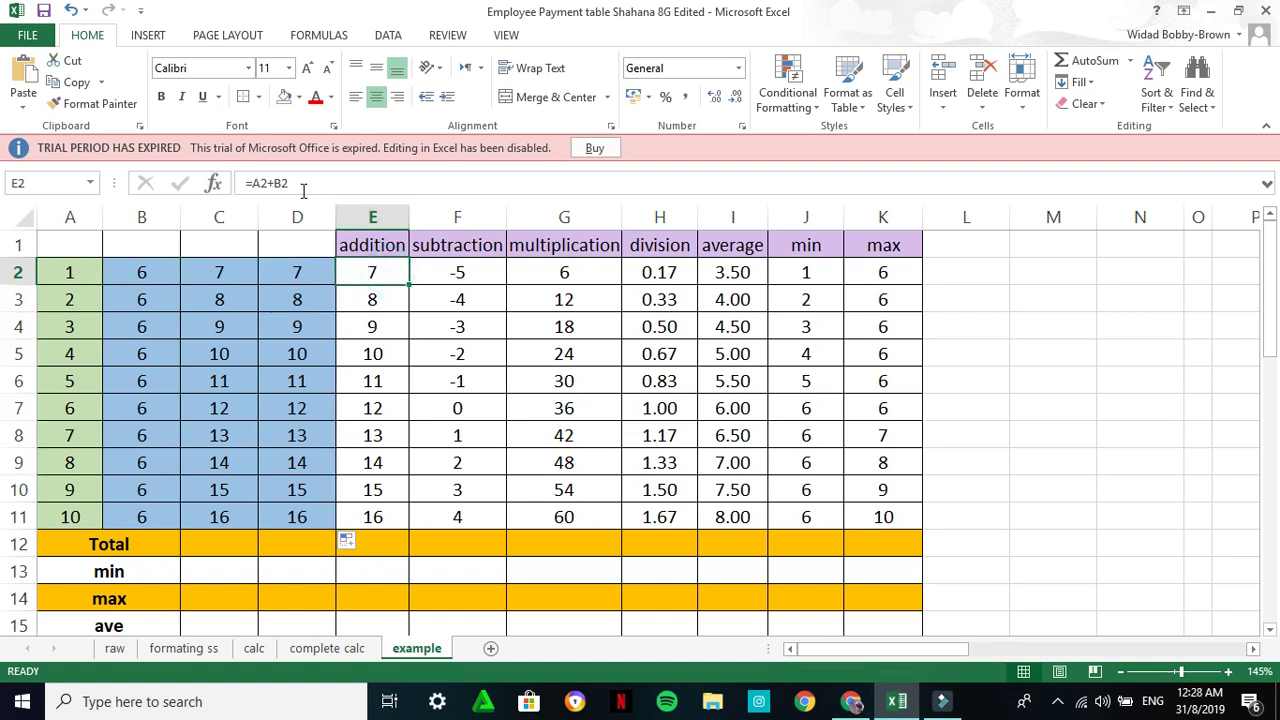
pyautogui.click(236, 272)
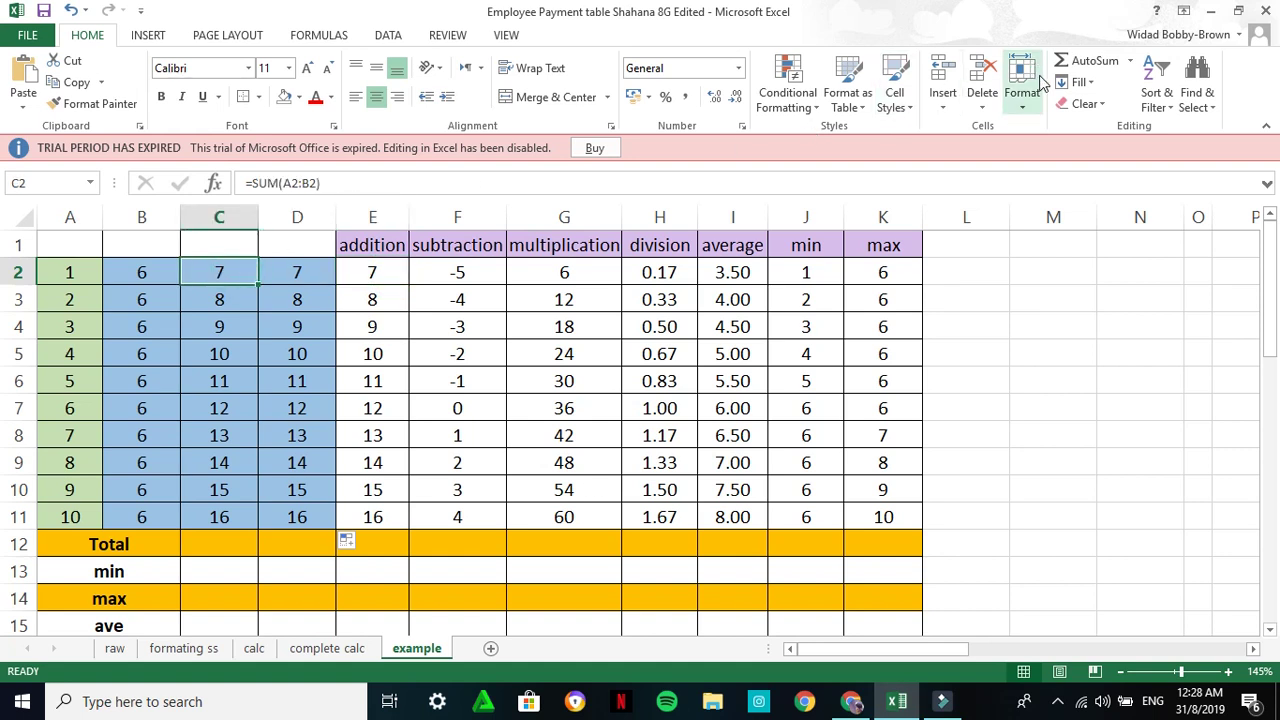
pyautogui.click(299, 272)
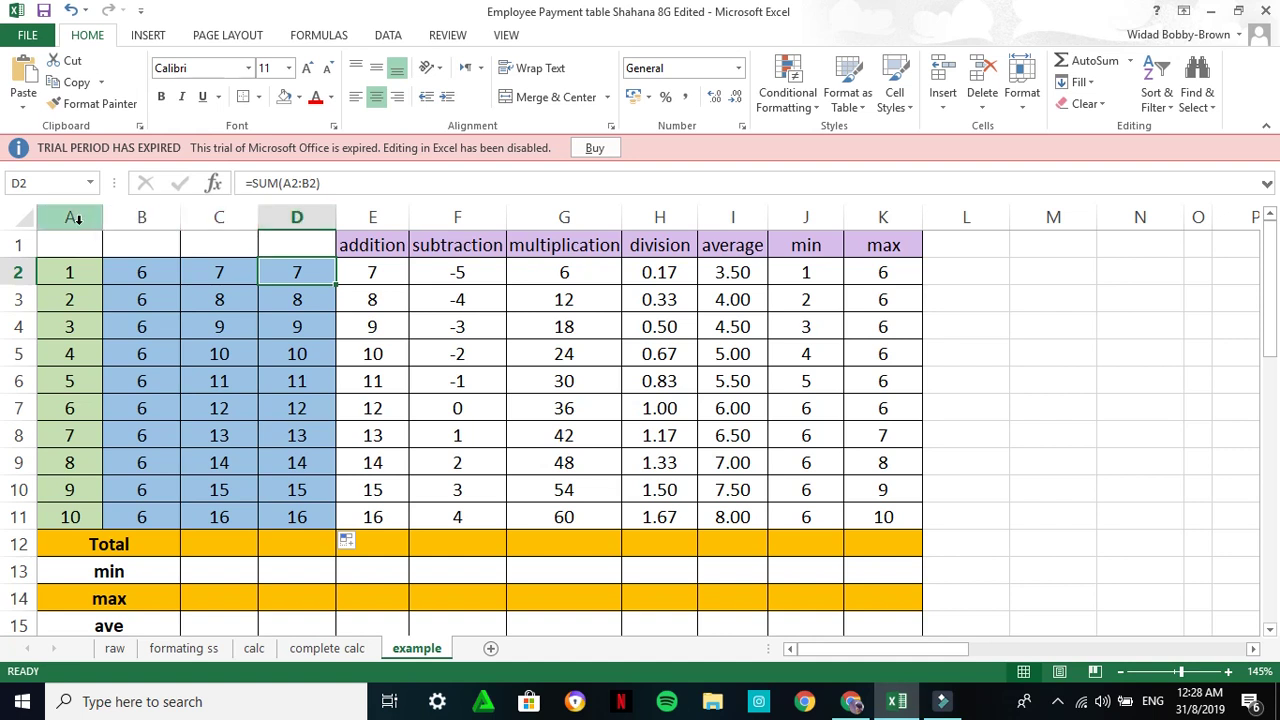
# Show the formulas in place of the values, examine them across columns C to K, and return to showing values
pyautogui.click(330, 42)
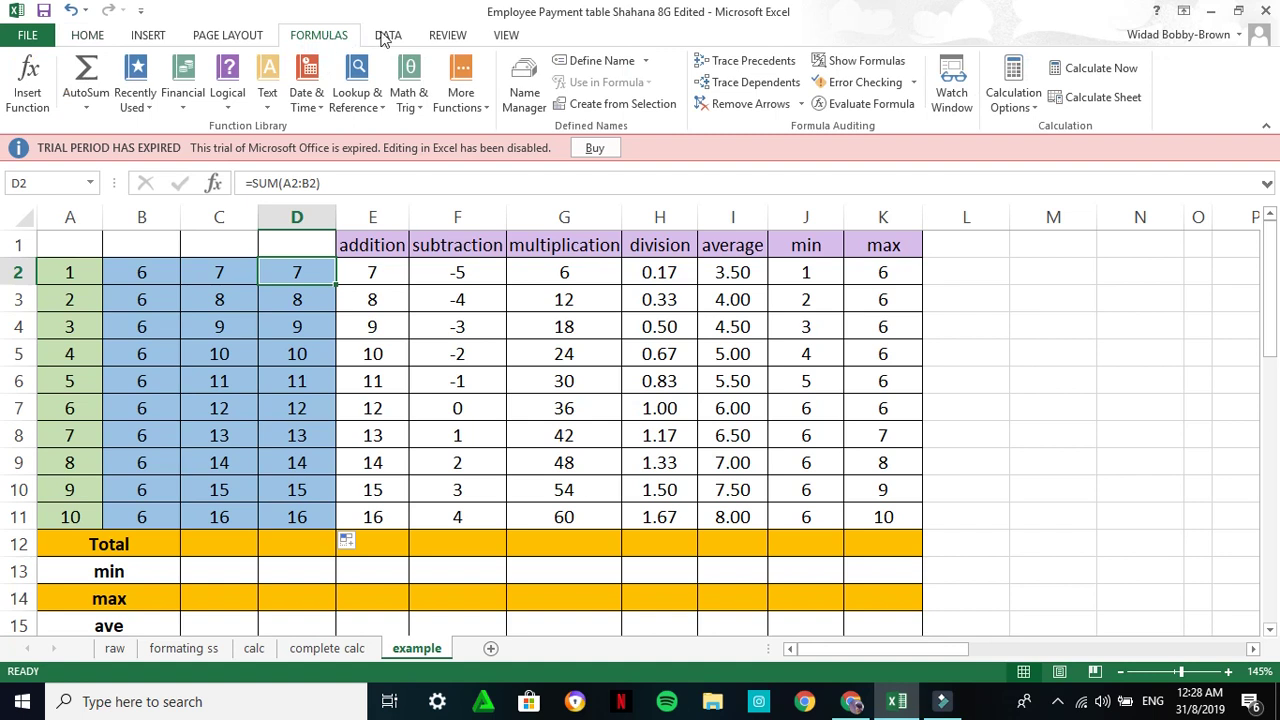
pyautogui.click(830, 62)
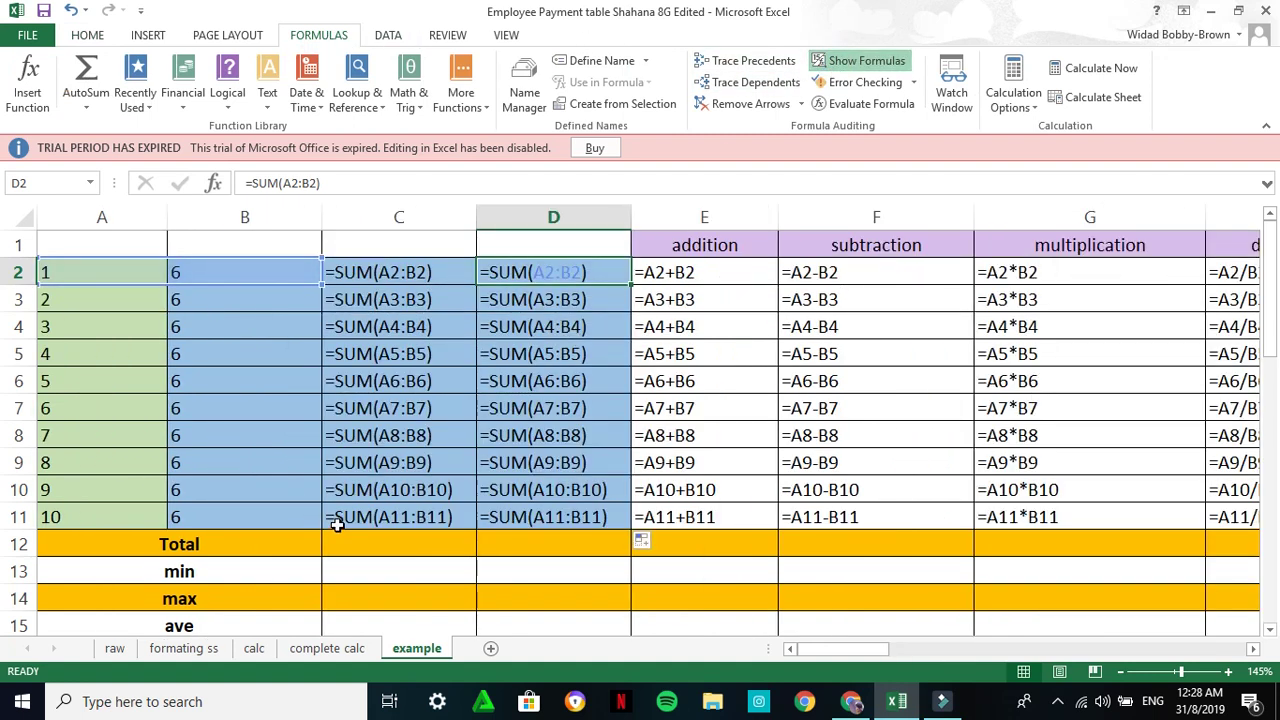
pyautogui.moveTo(880, 650); pyautogui.dragTo(930, 650)
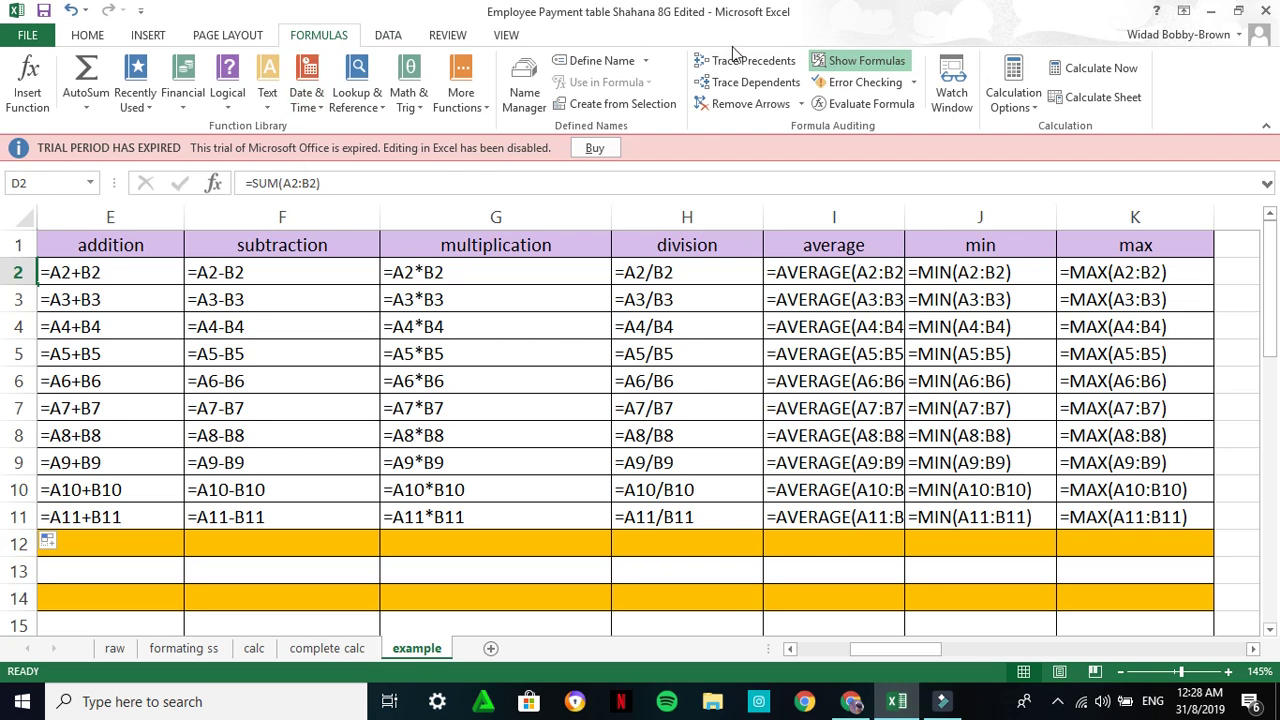
pyautogui.click(882, 66)
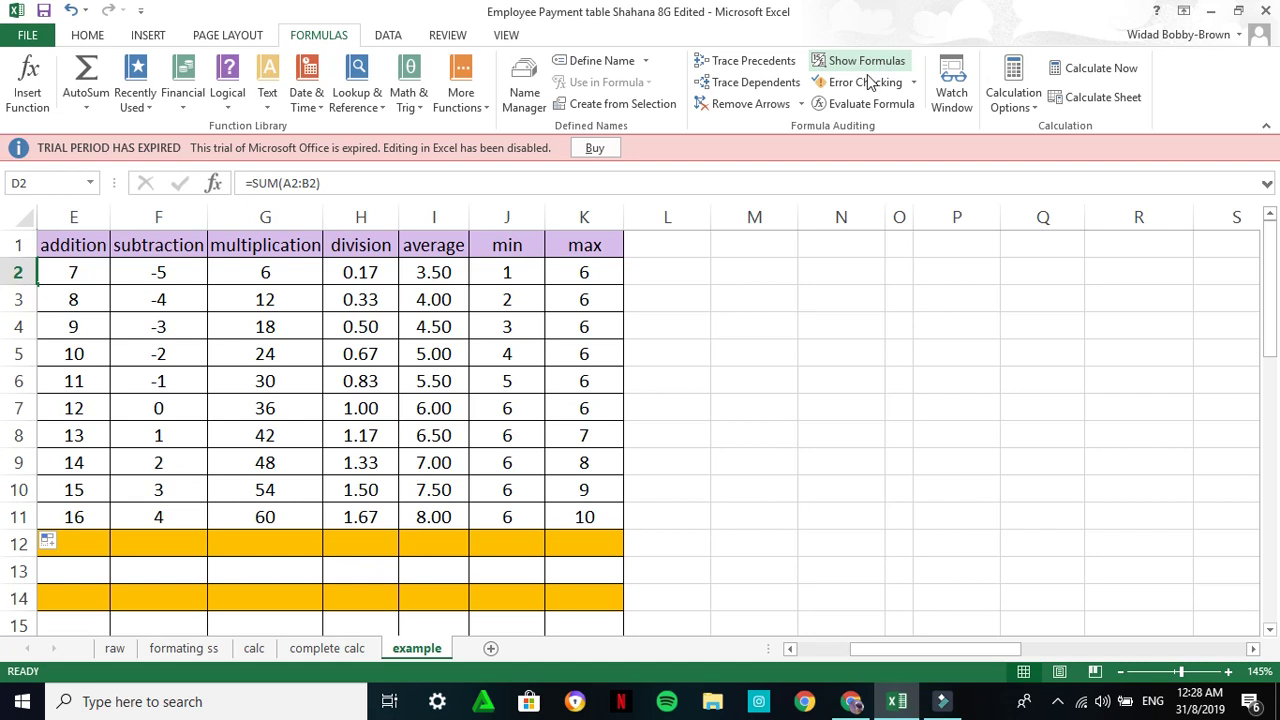
pyautogui.moveTo(929, 649); pyautogui.dragTo(880, 649)
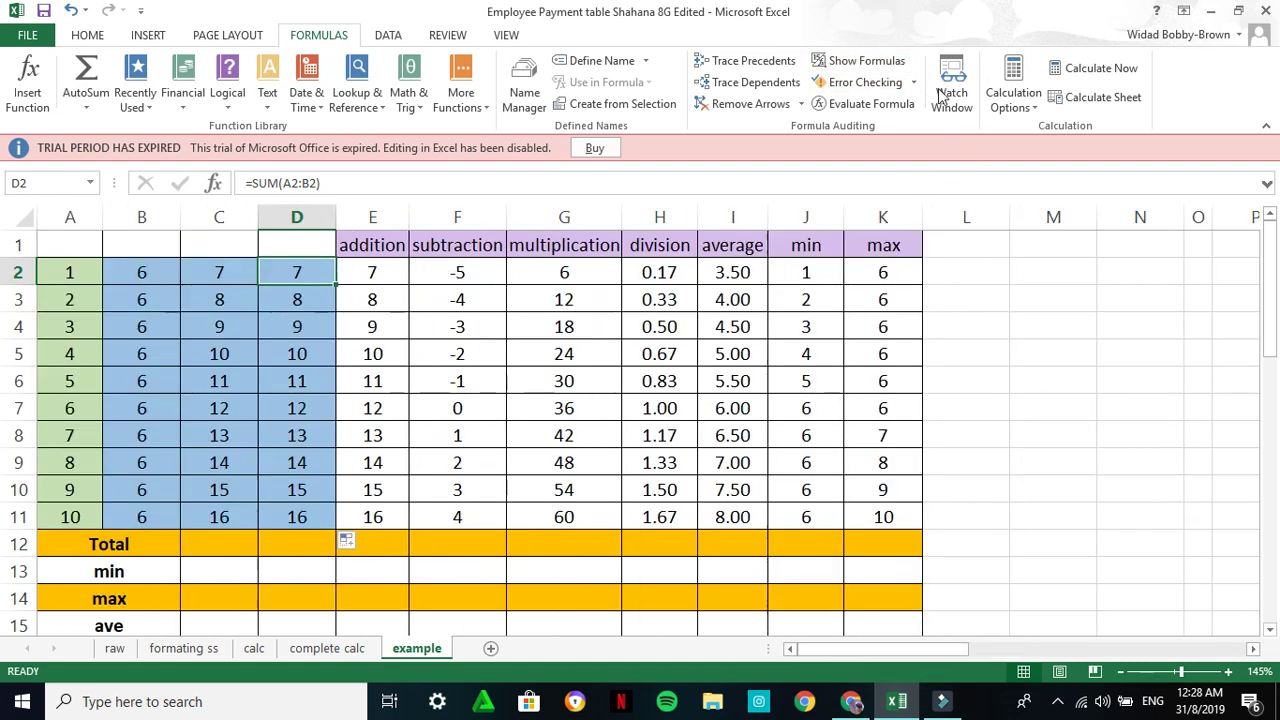
pyautogui.click(861, 63)
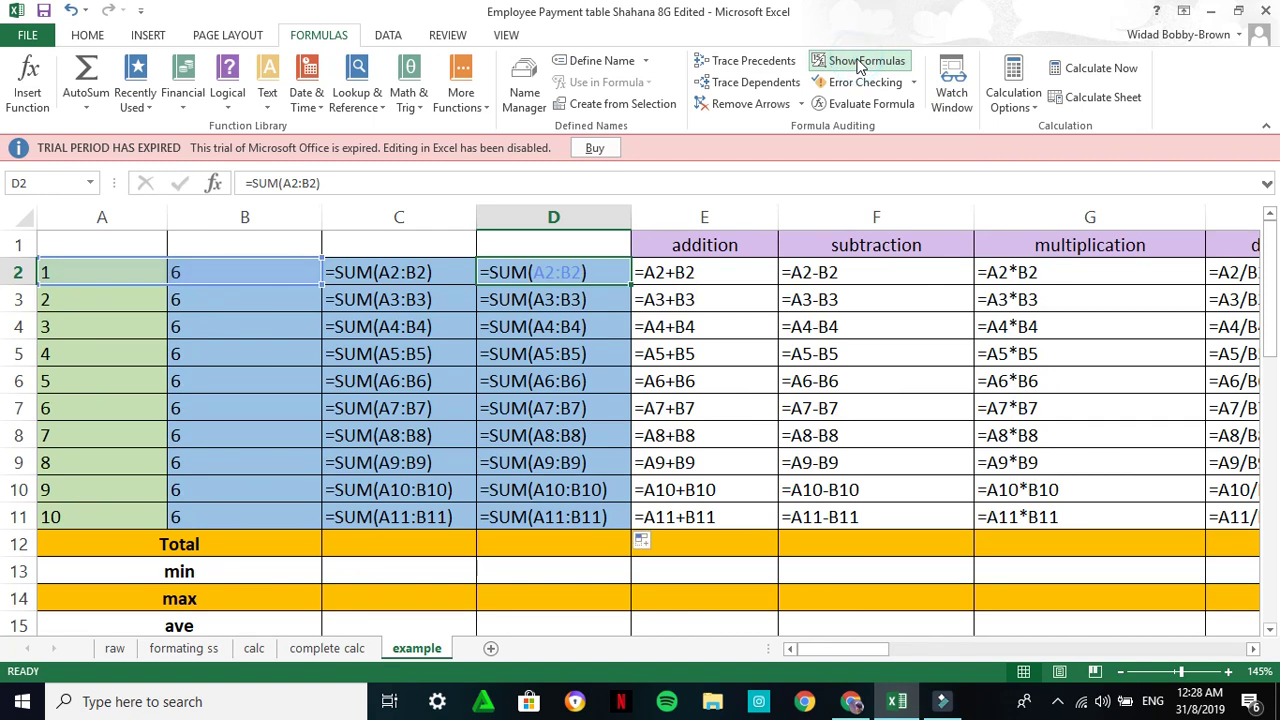
pyautogui.click(859, 65)
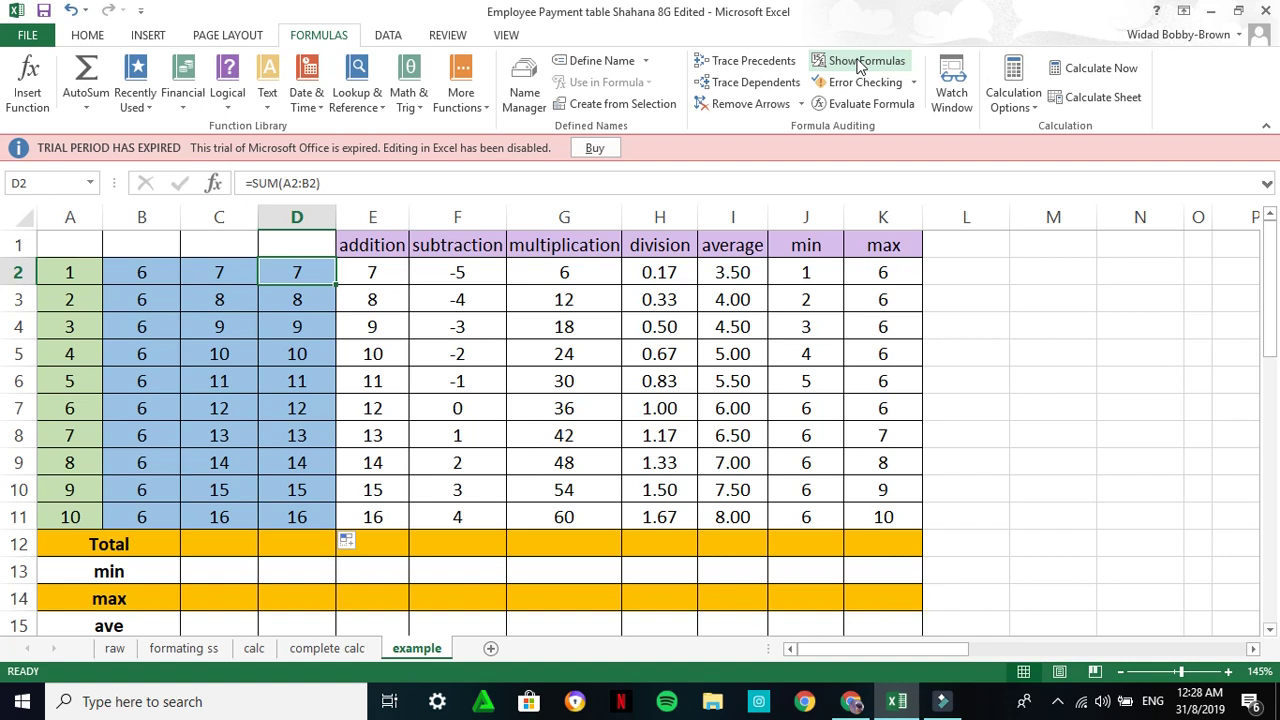
pyautogui.click(950, 622)
pyautogui.click(877, 488)
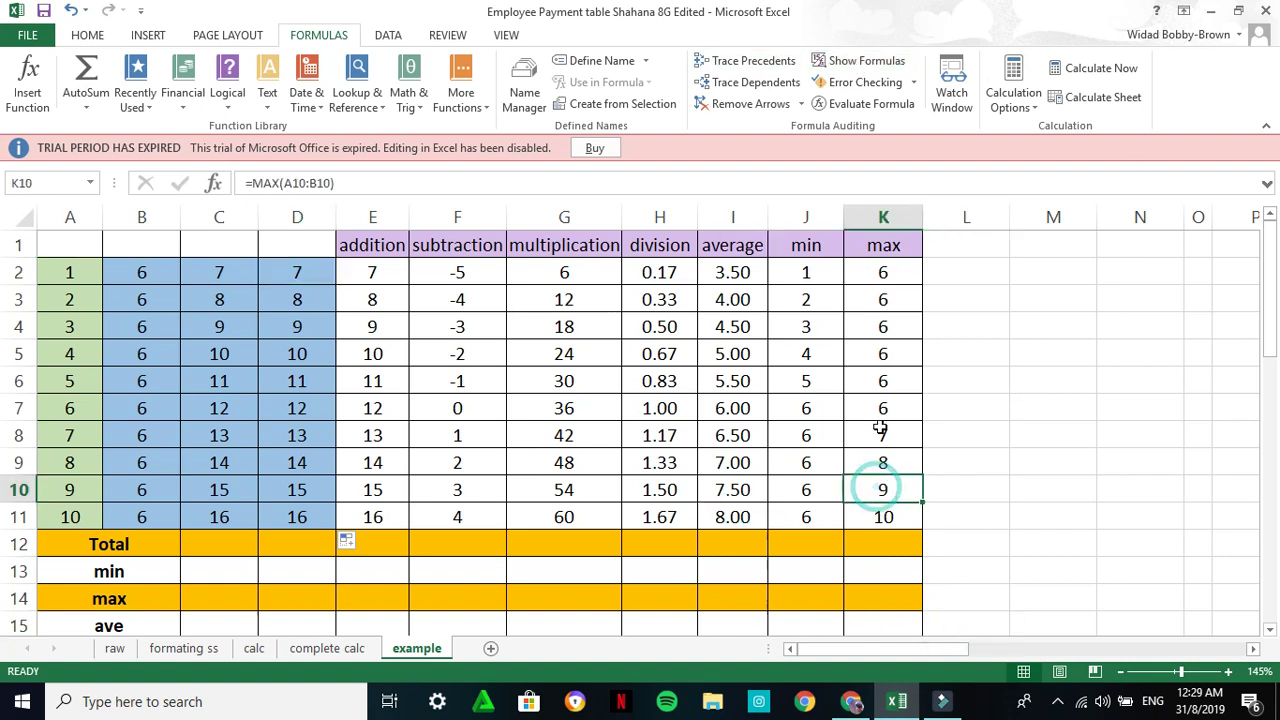
pyautogui.click(880, 435)
pyautogui.click(882, 326)
pyautogui.click(881, 246)
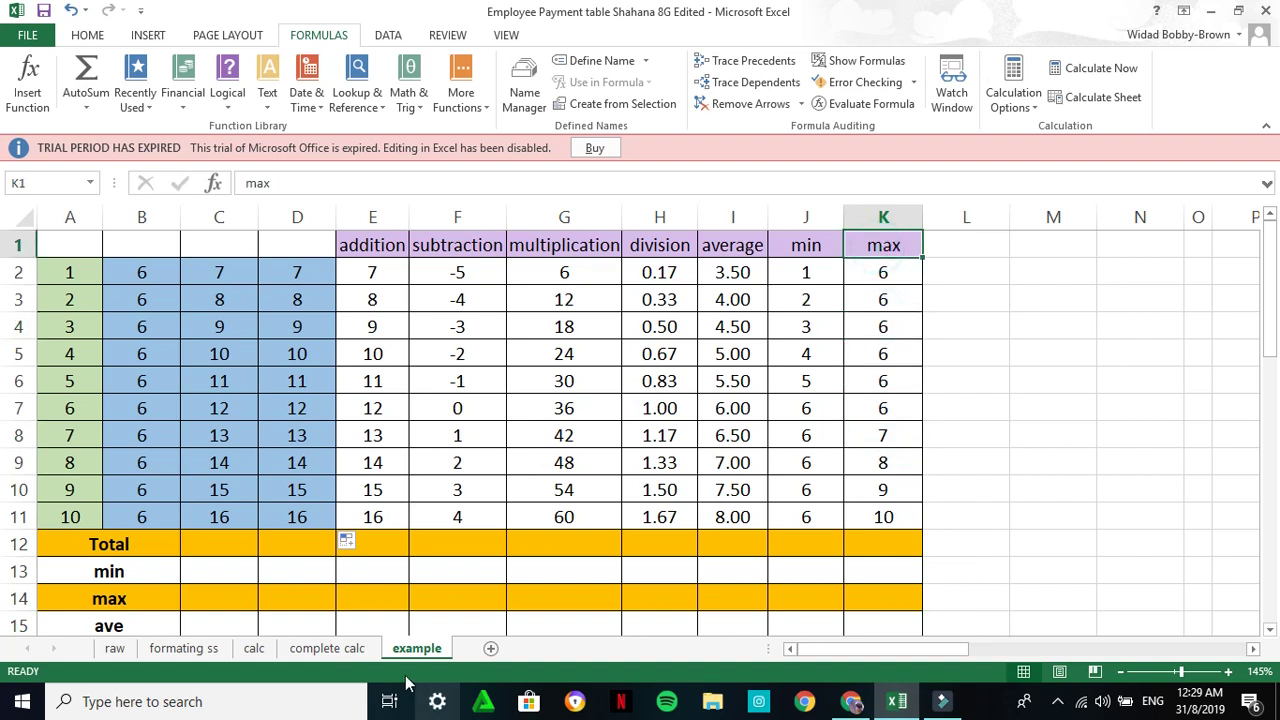
# Switch to the calc sheet and bring the employee salary table into view from its first column
pyautogui.click(254, 648)
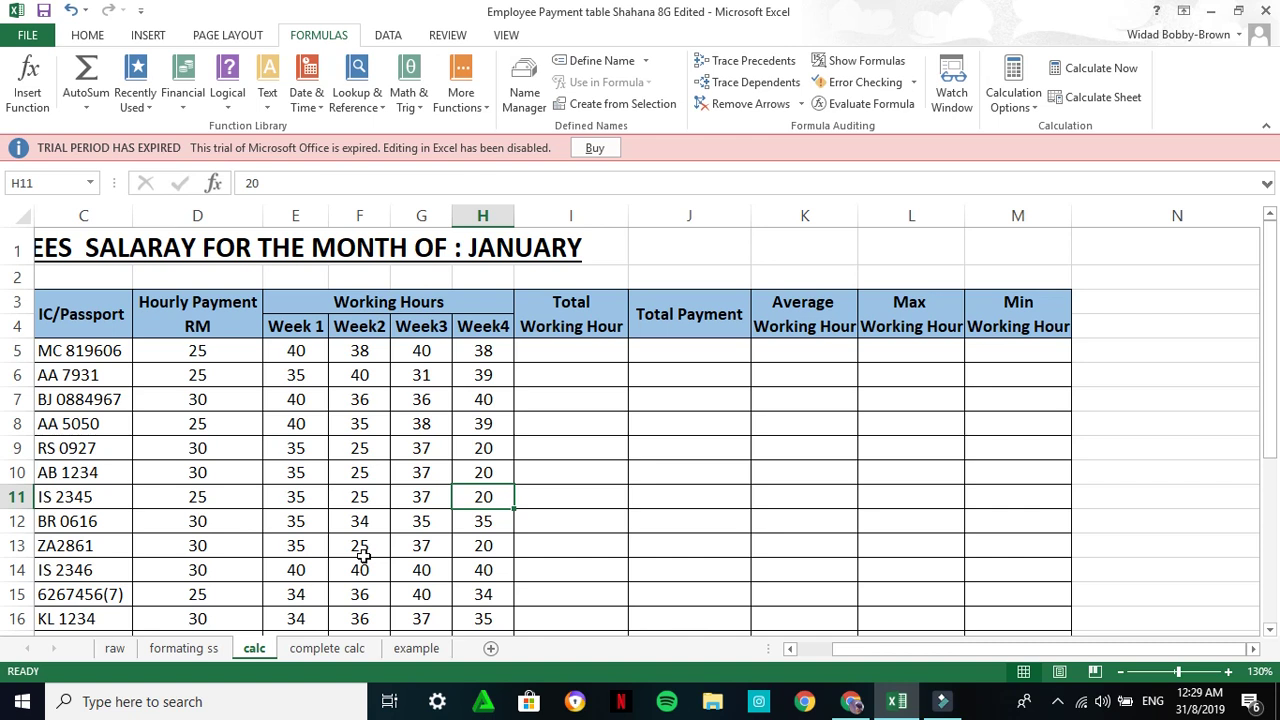
pyautogui.moveTo(883, 650); pyautogui.dragTo(812, 657)
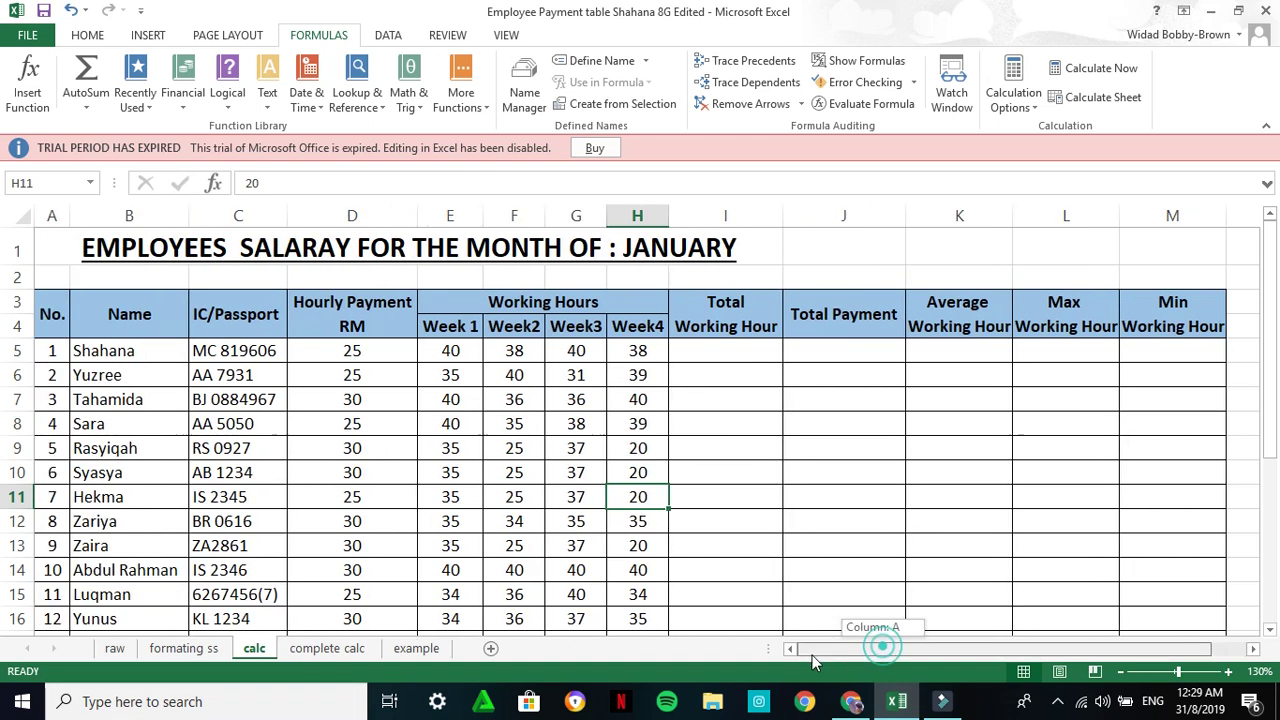